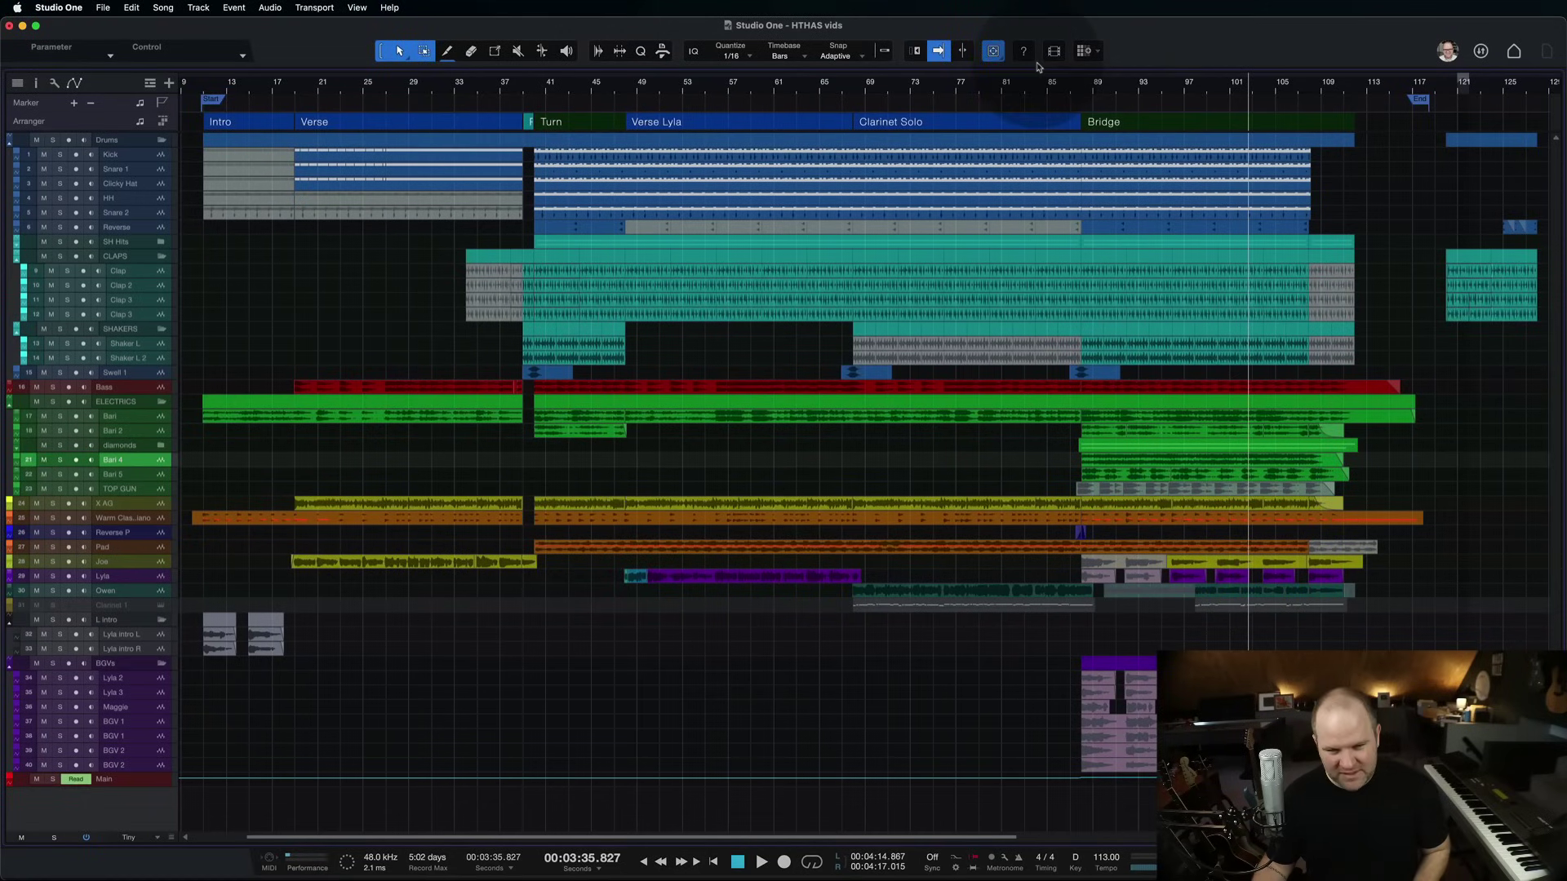
Step: Check the 8.75 GB Hark the Herald Angels Sing folder info in Finder, then return to Finder
key(super+Tab)
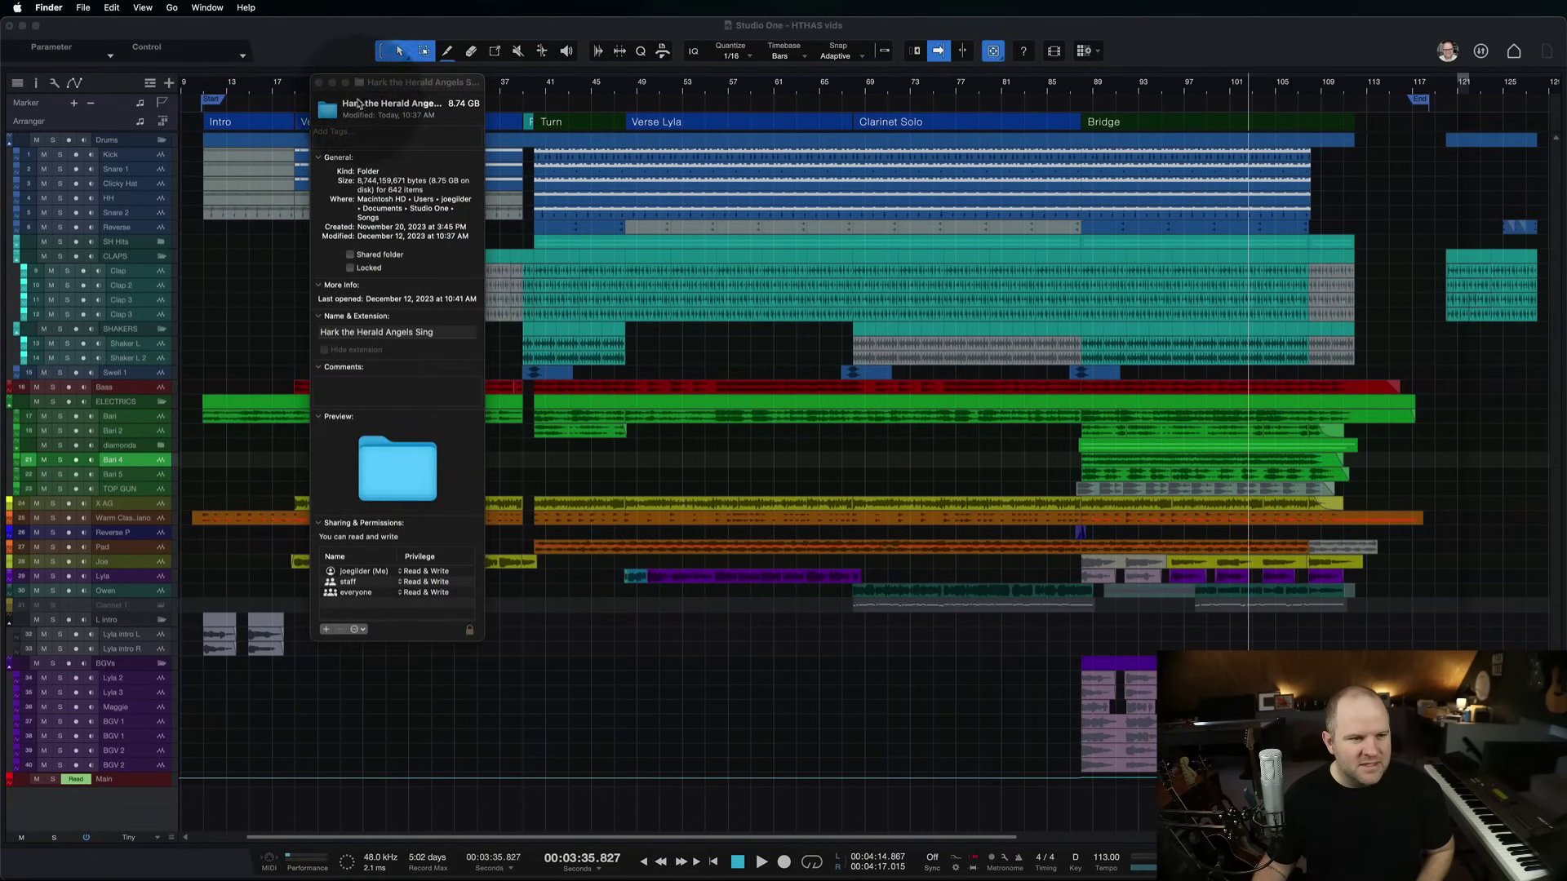
drag(359, 104, 396, 142)
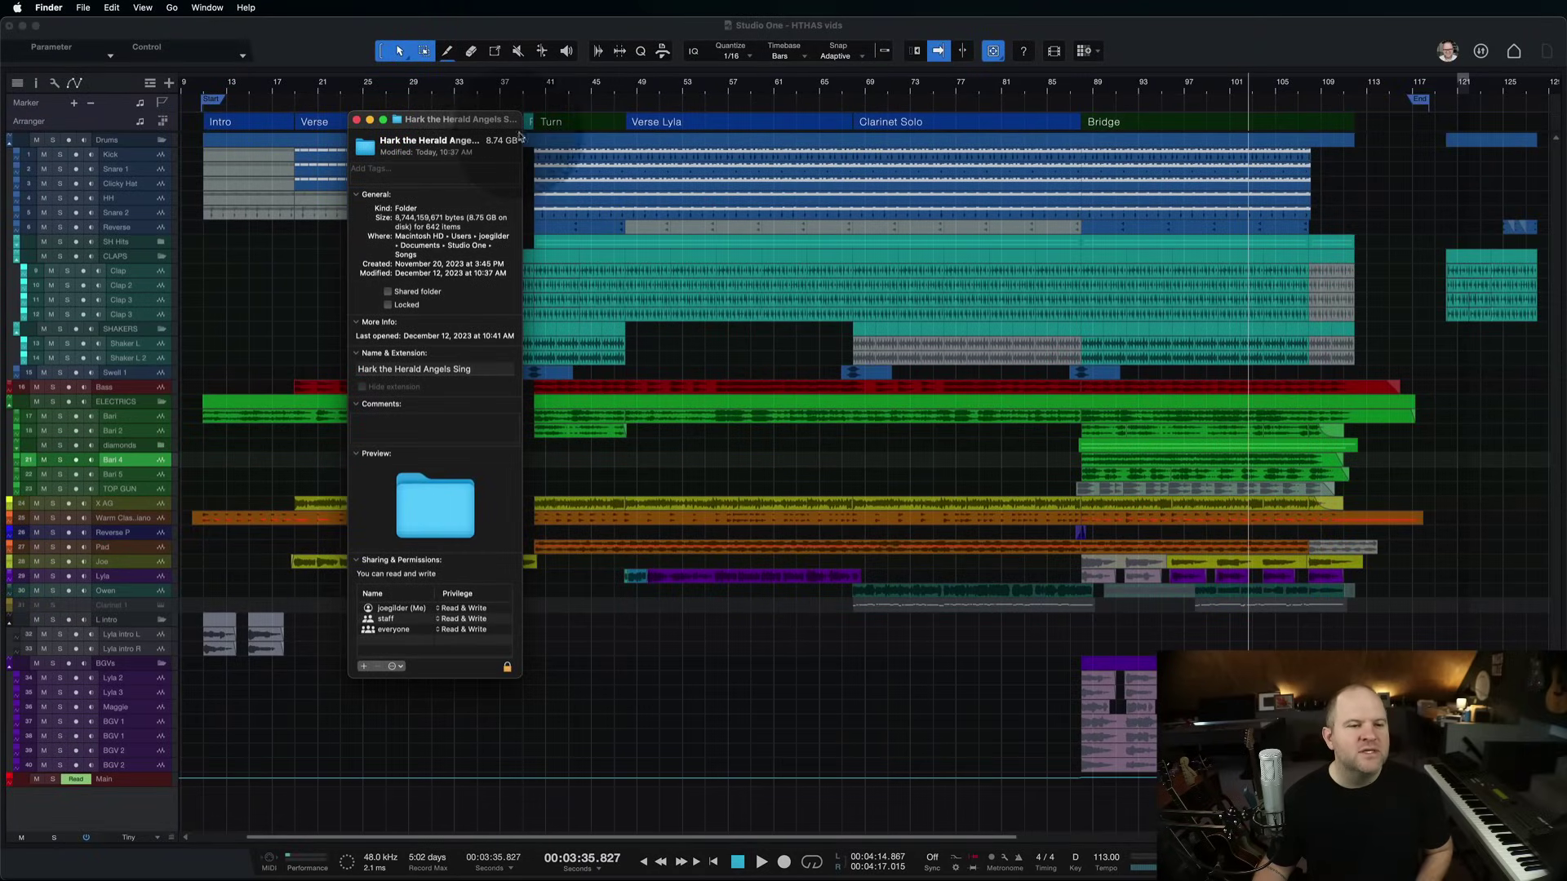
click(526, 31)
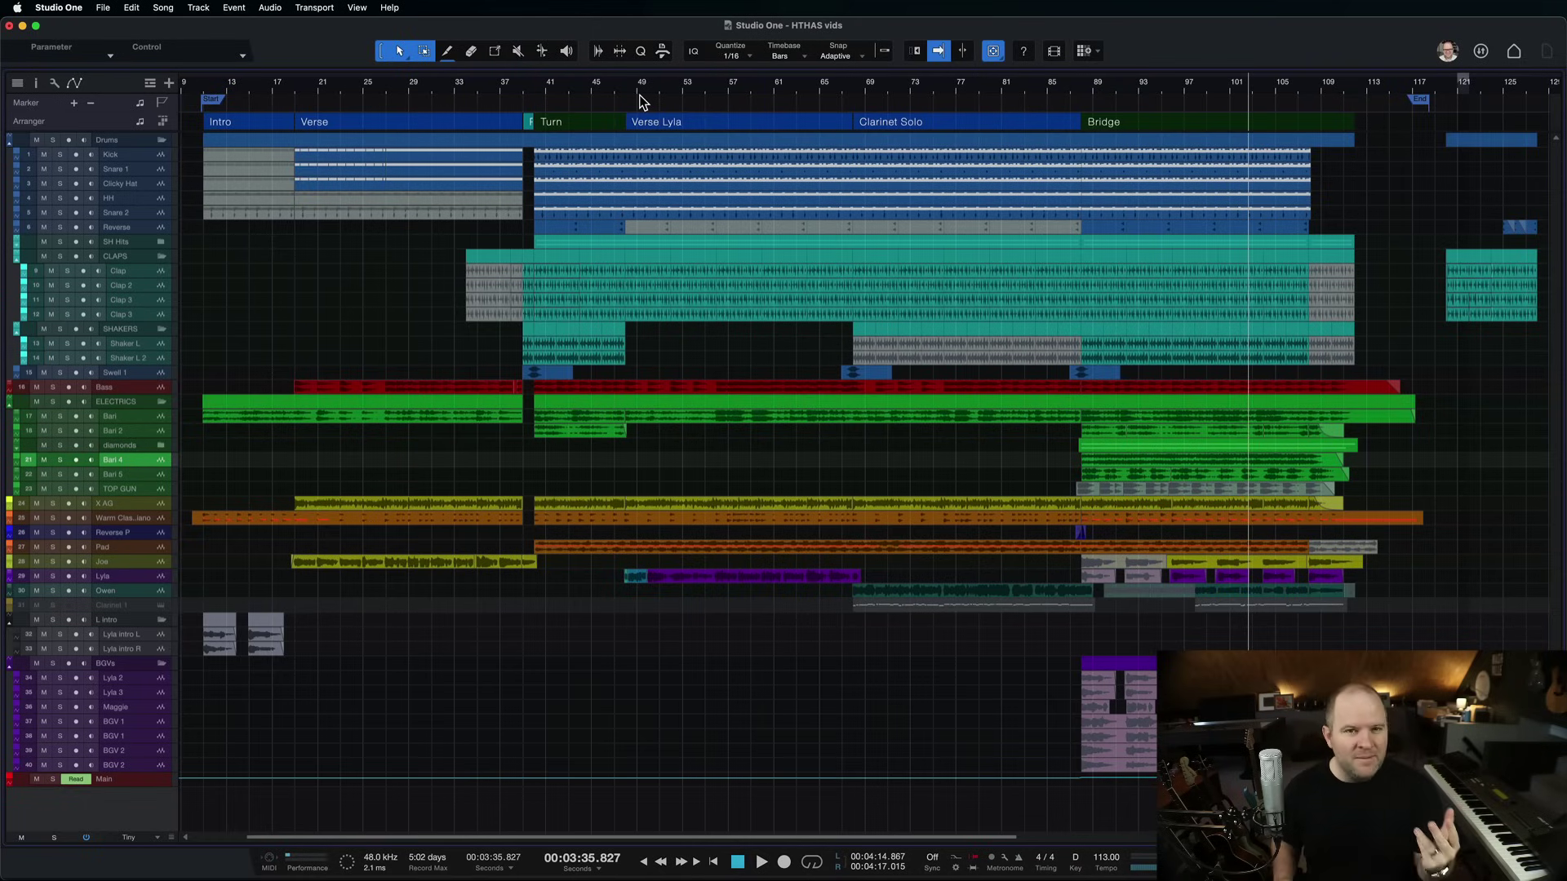
click(444, 254)
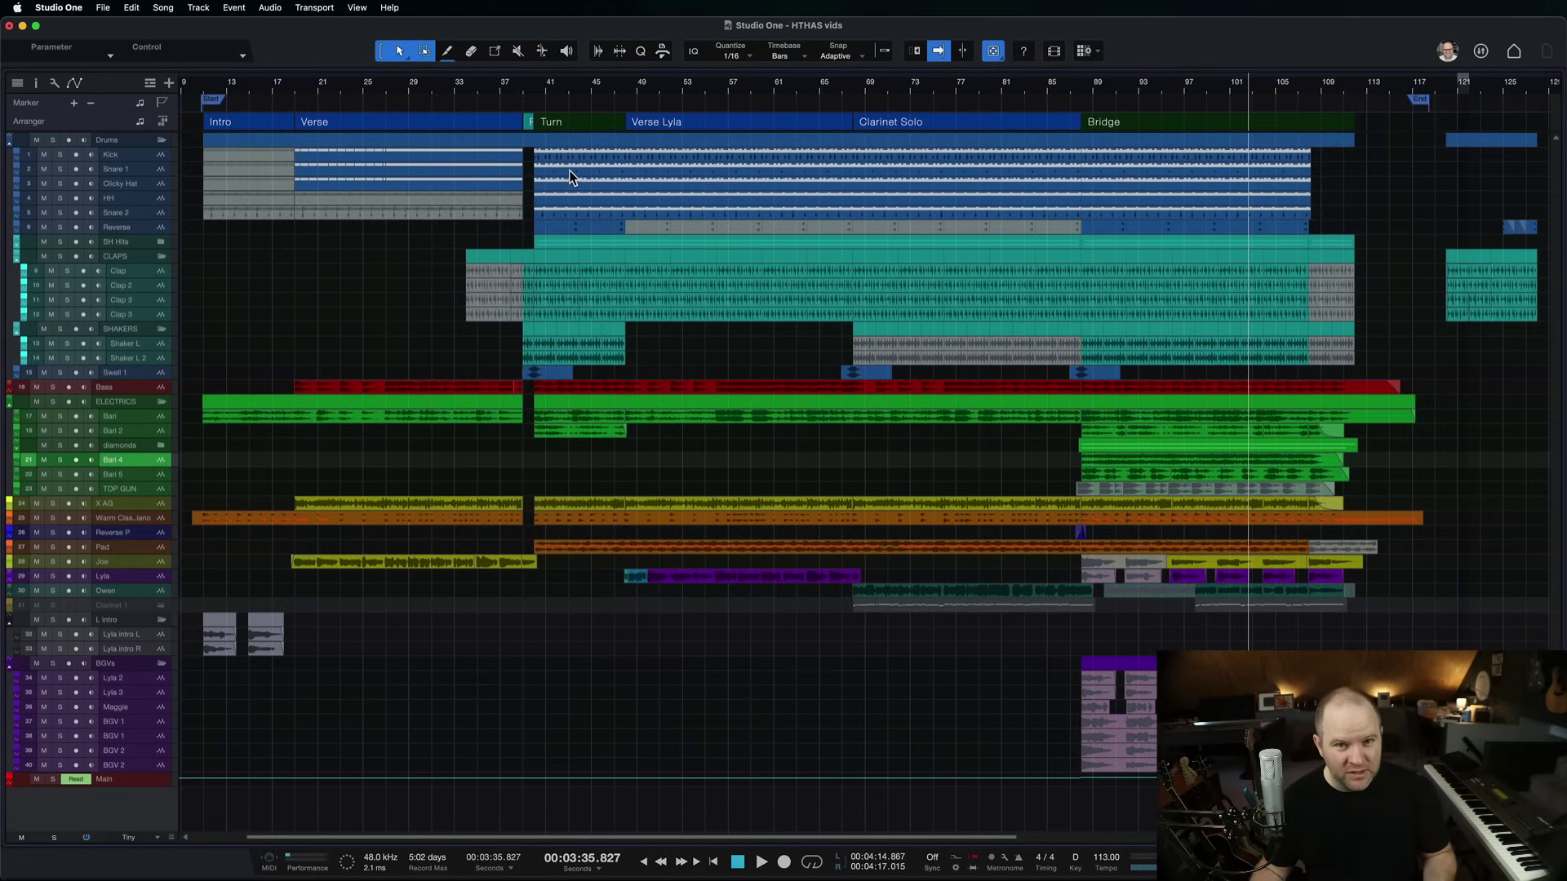
key(super+Tab)
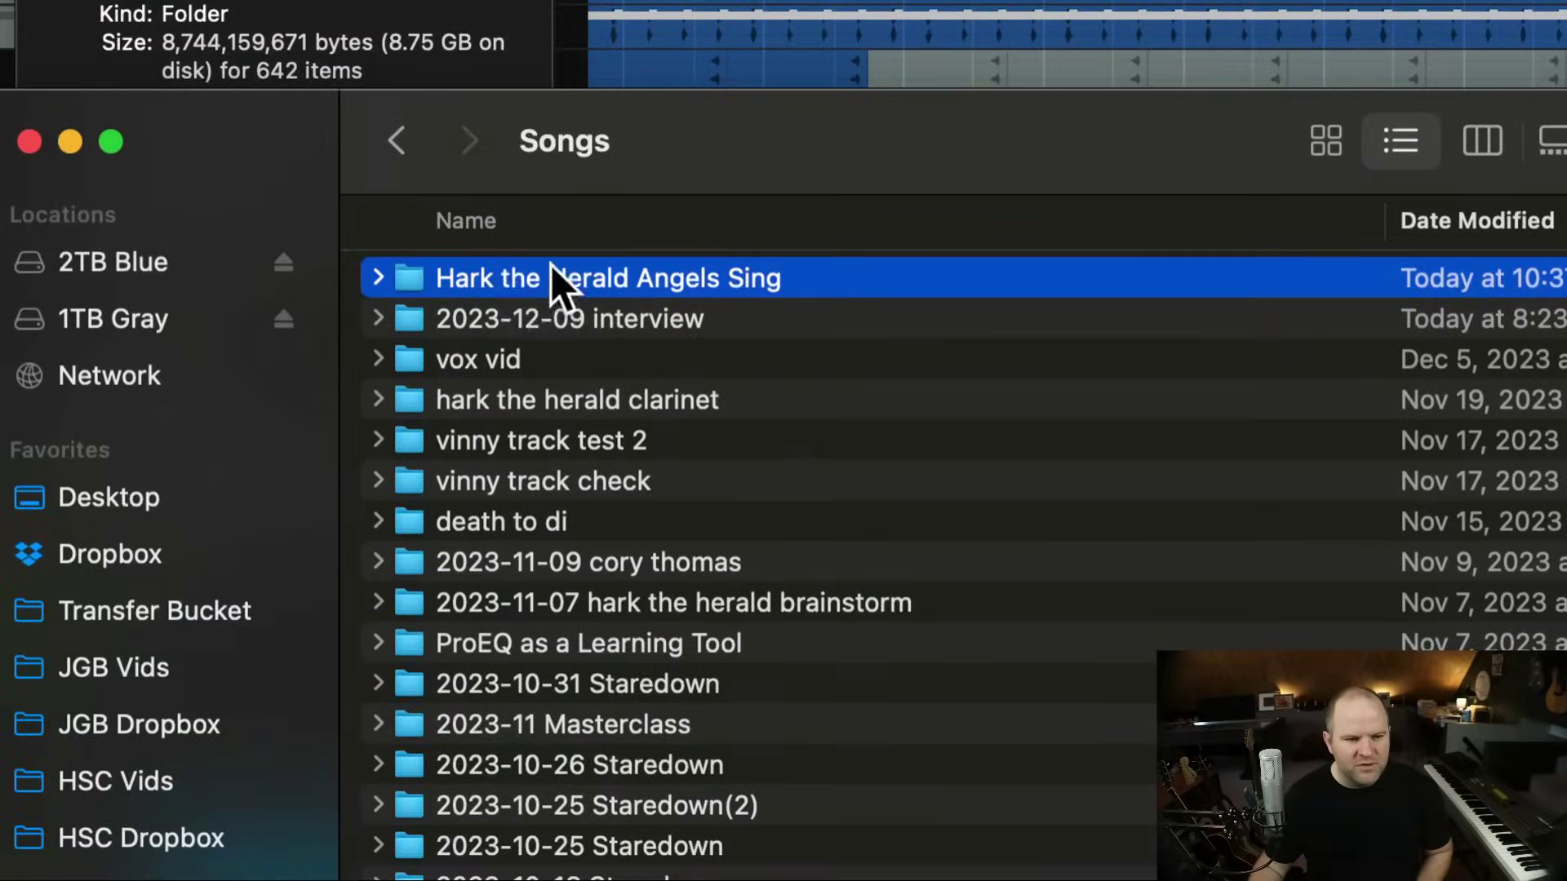
Step: Open the Hark the Herald Angels Sing folder and browse the audio files in its Media folder
double_click(545, 281)
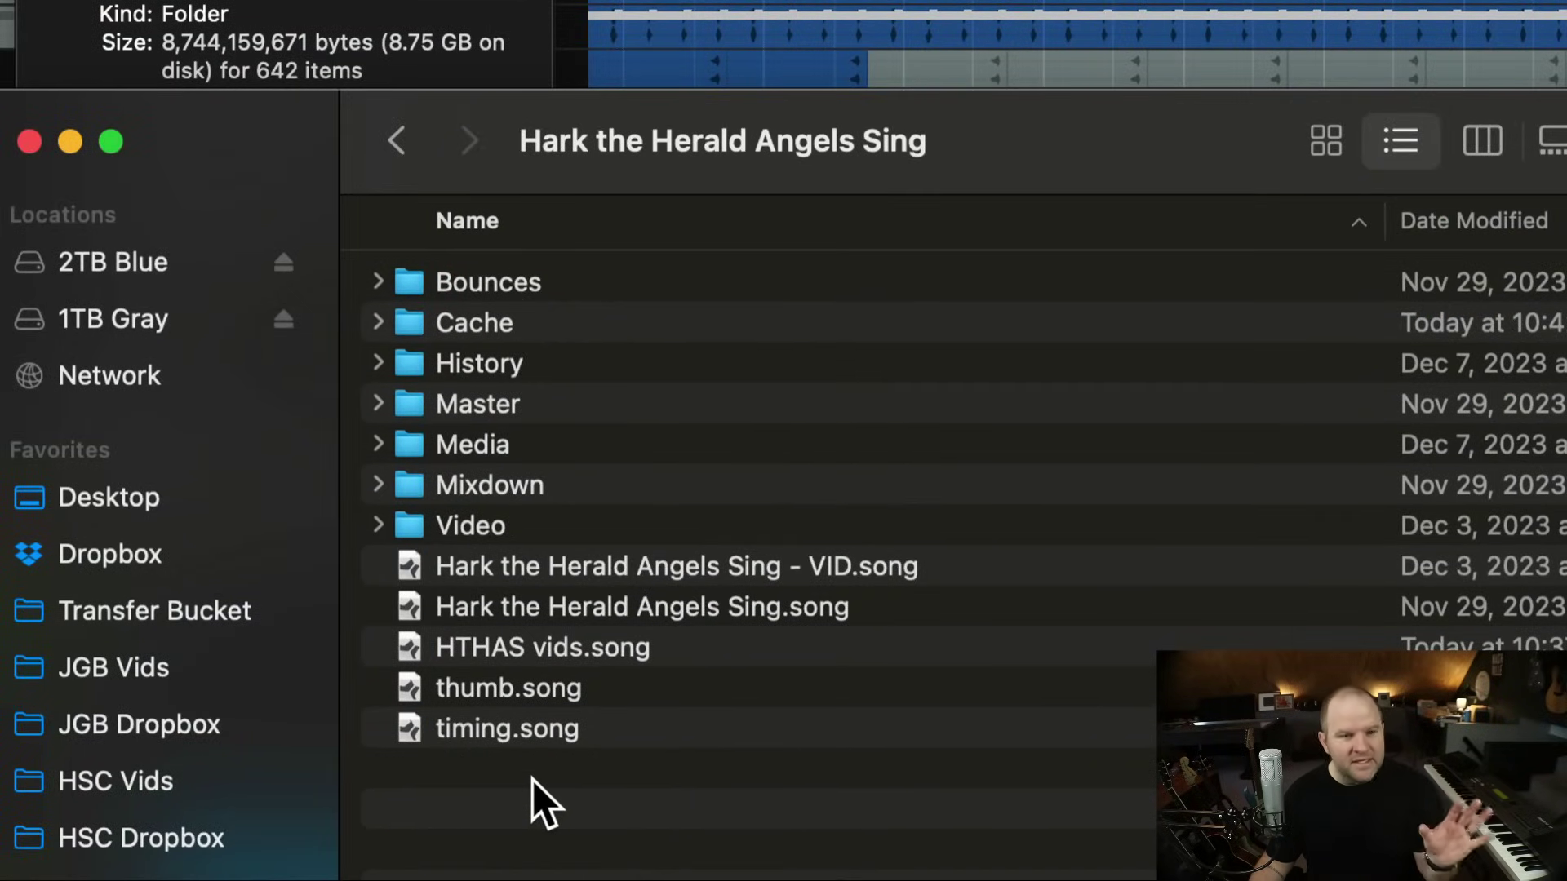
click(483, 443)
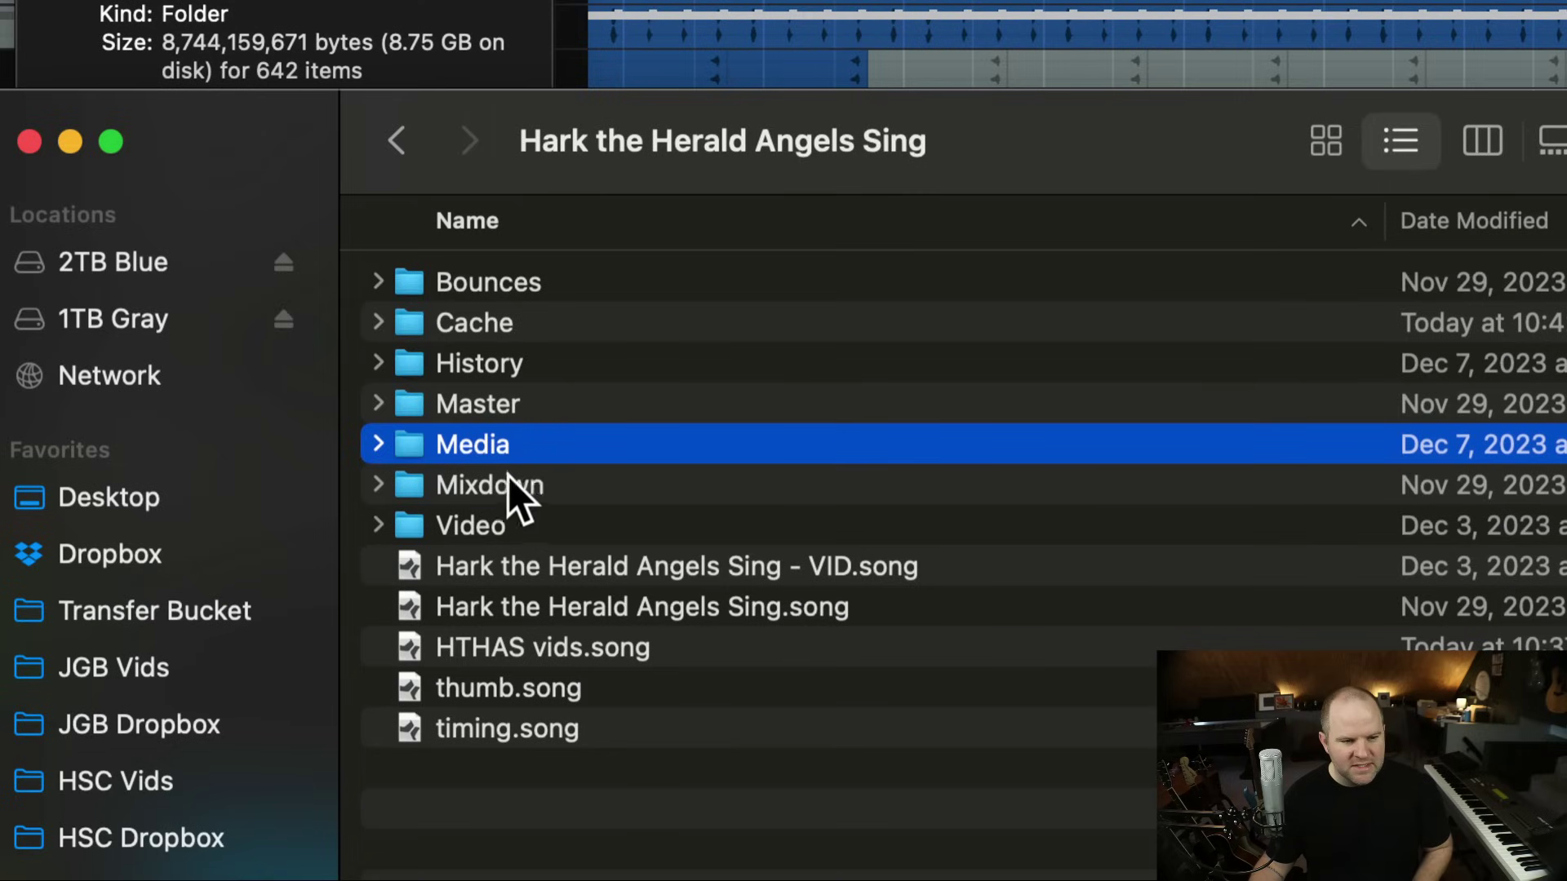
double_click(473, 442)
scroll(653, 316, up, 10)
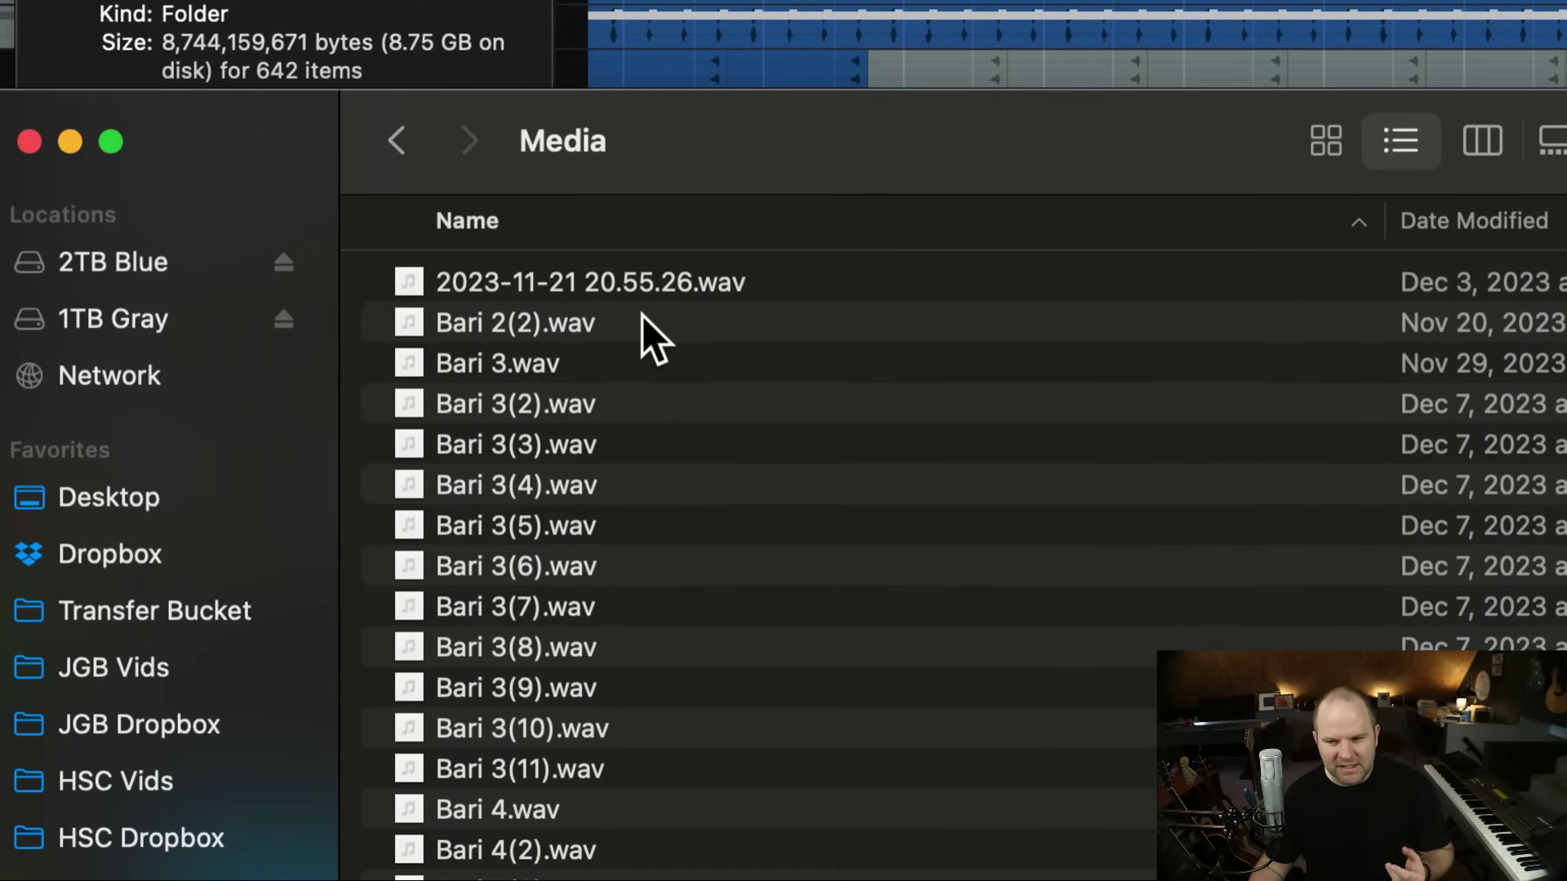
scroll(643, 316, down, 15)
scroll(643, 316, up, 15)
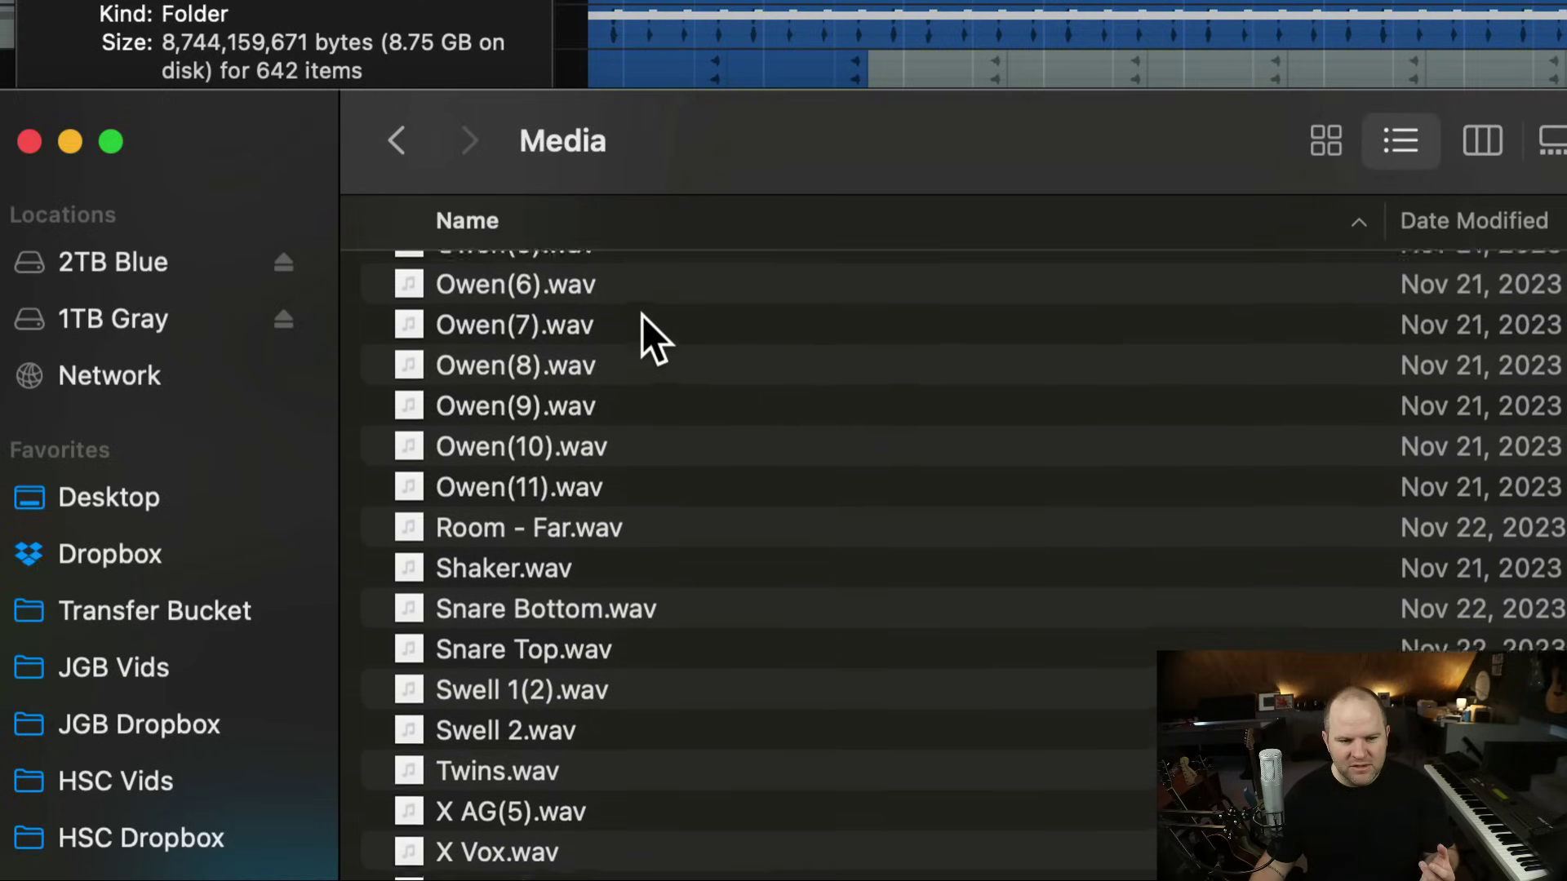
scroll(1521, 419, down, 15)
scroll(1522, 419, up, 15)
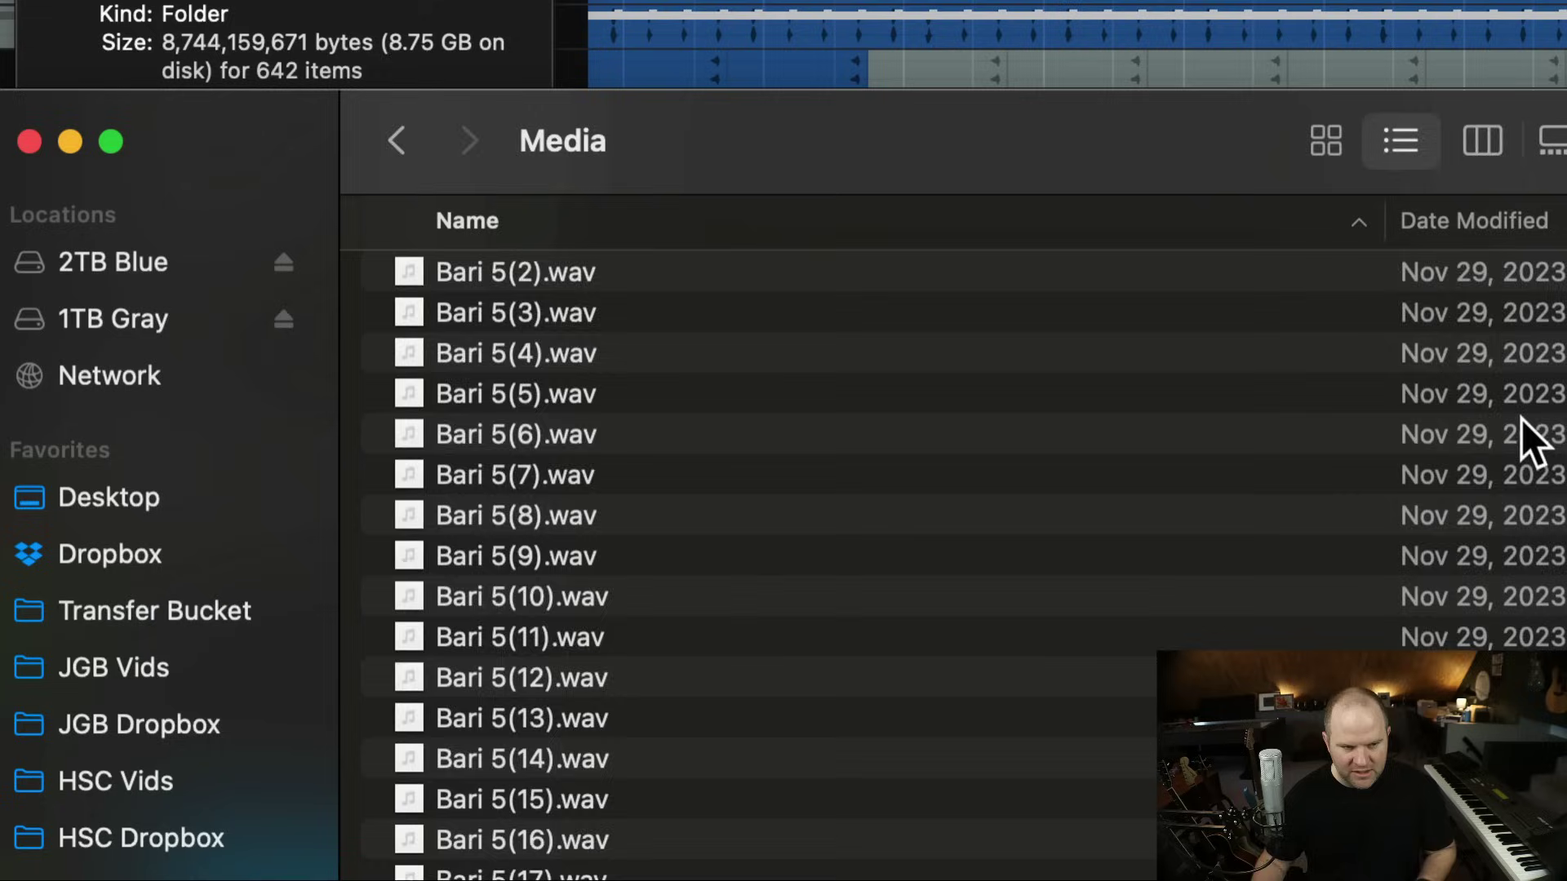
Step: Back in the song folder, expand and collapse Mixdown and Video to inspect their files
key(super+Up)
click(585, 474)
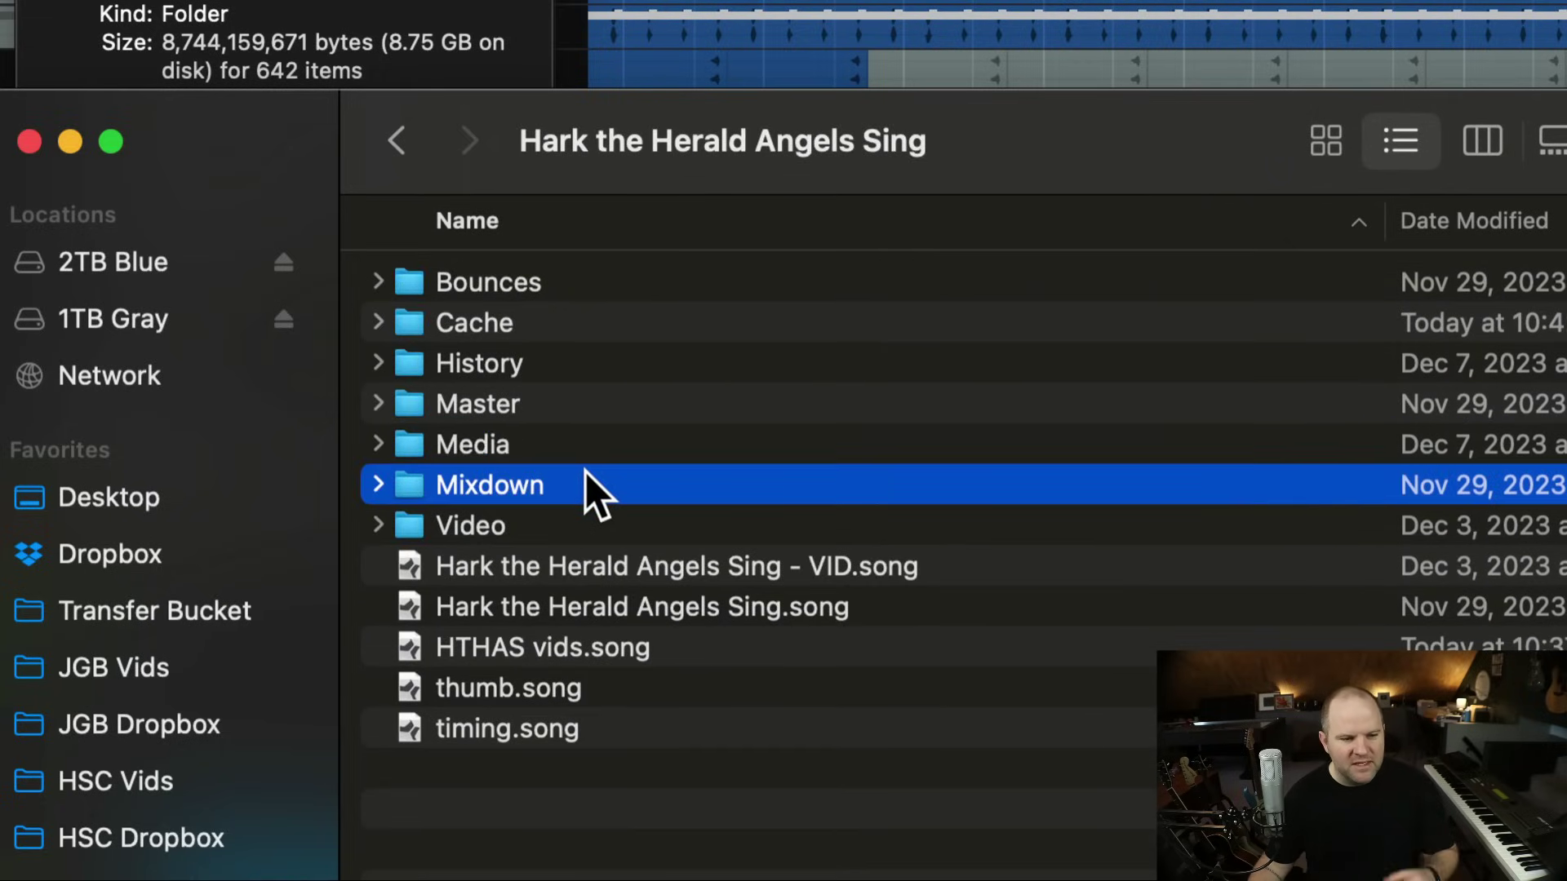
key(Right)
key(Left)
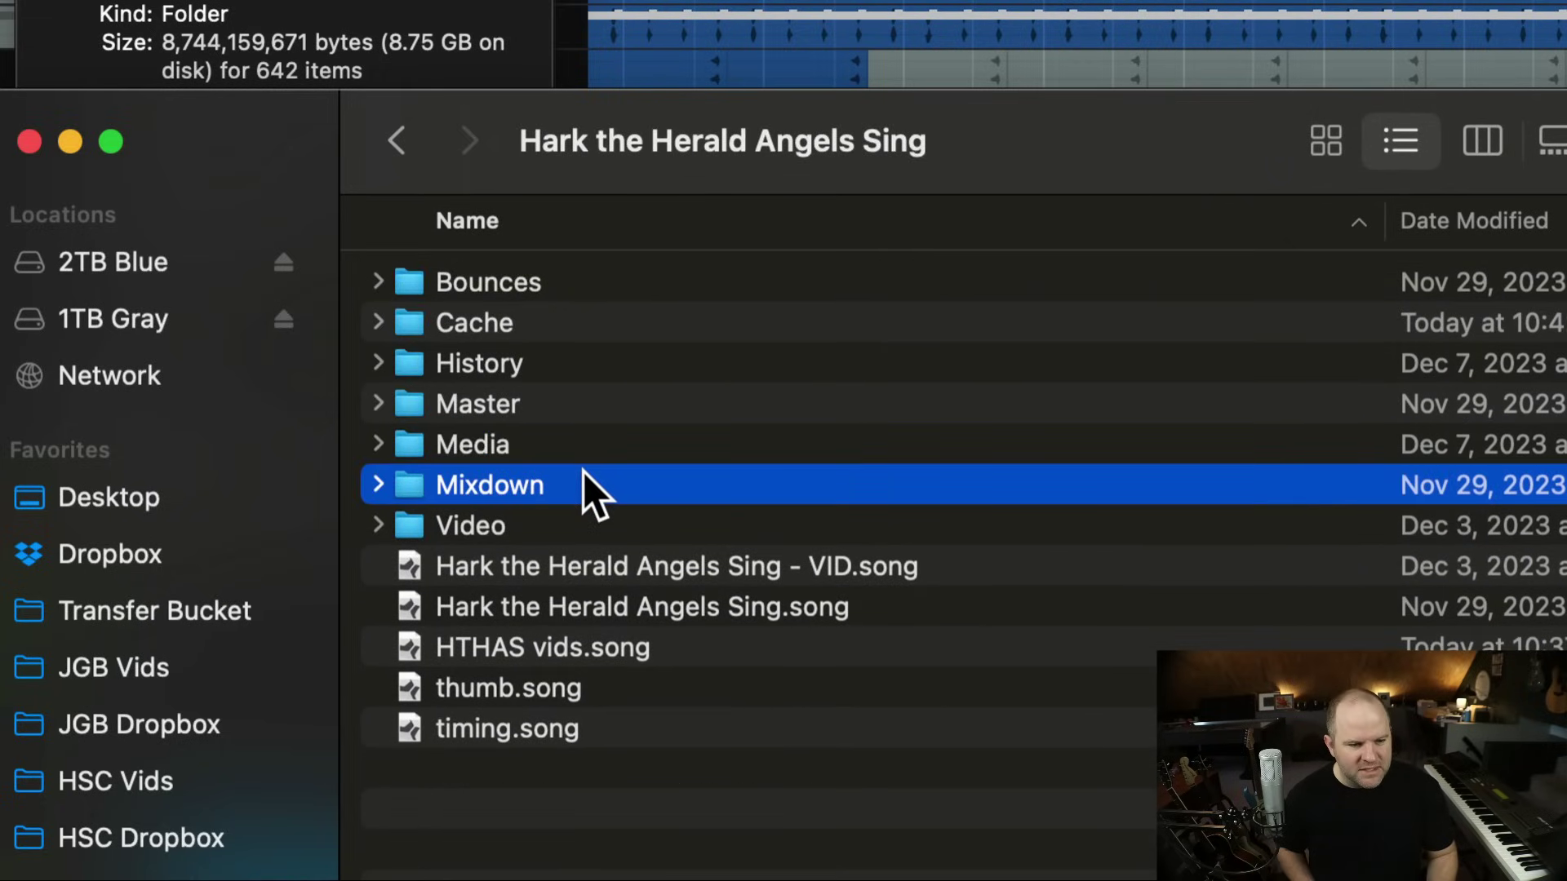
key(Down)
key(Right)
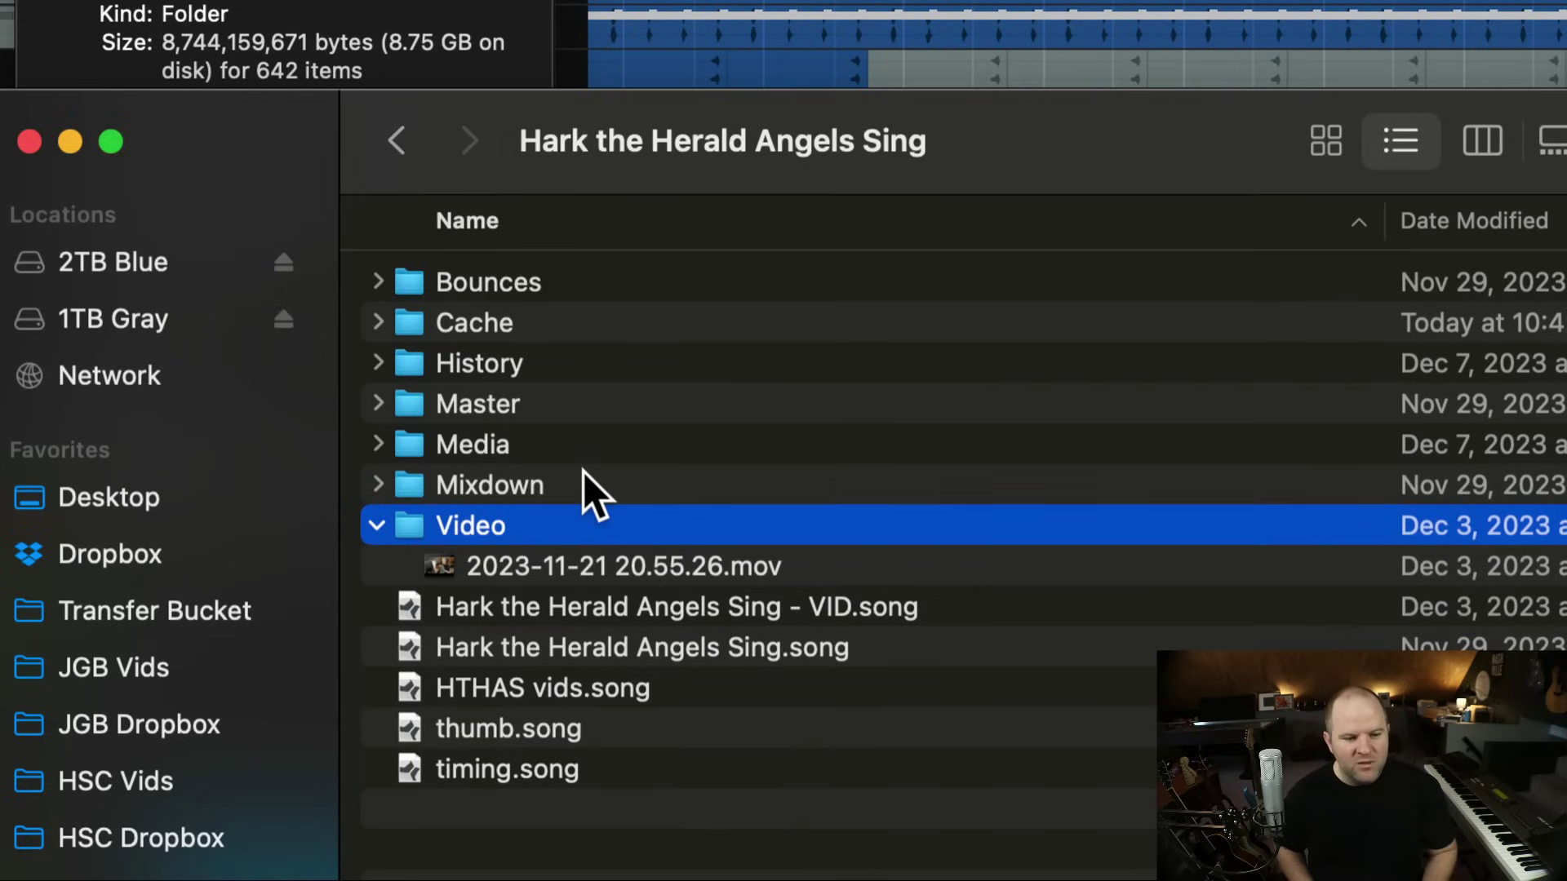
key(Left)
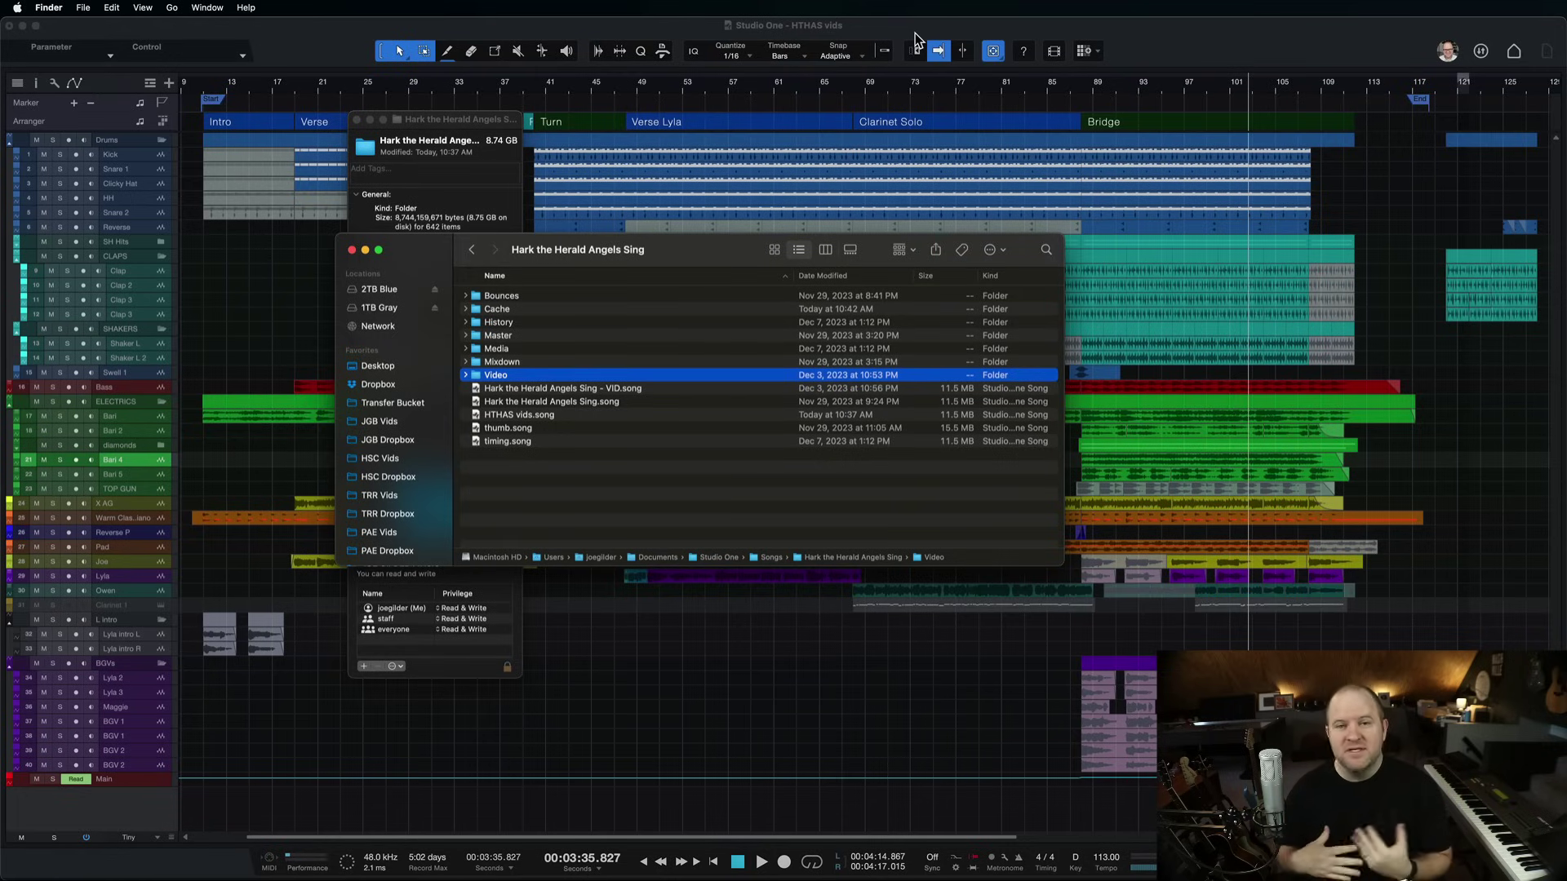
click(914, 33)
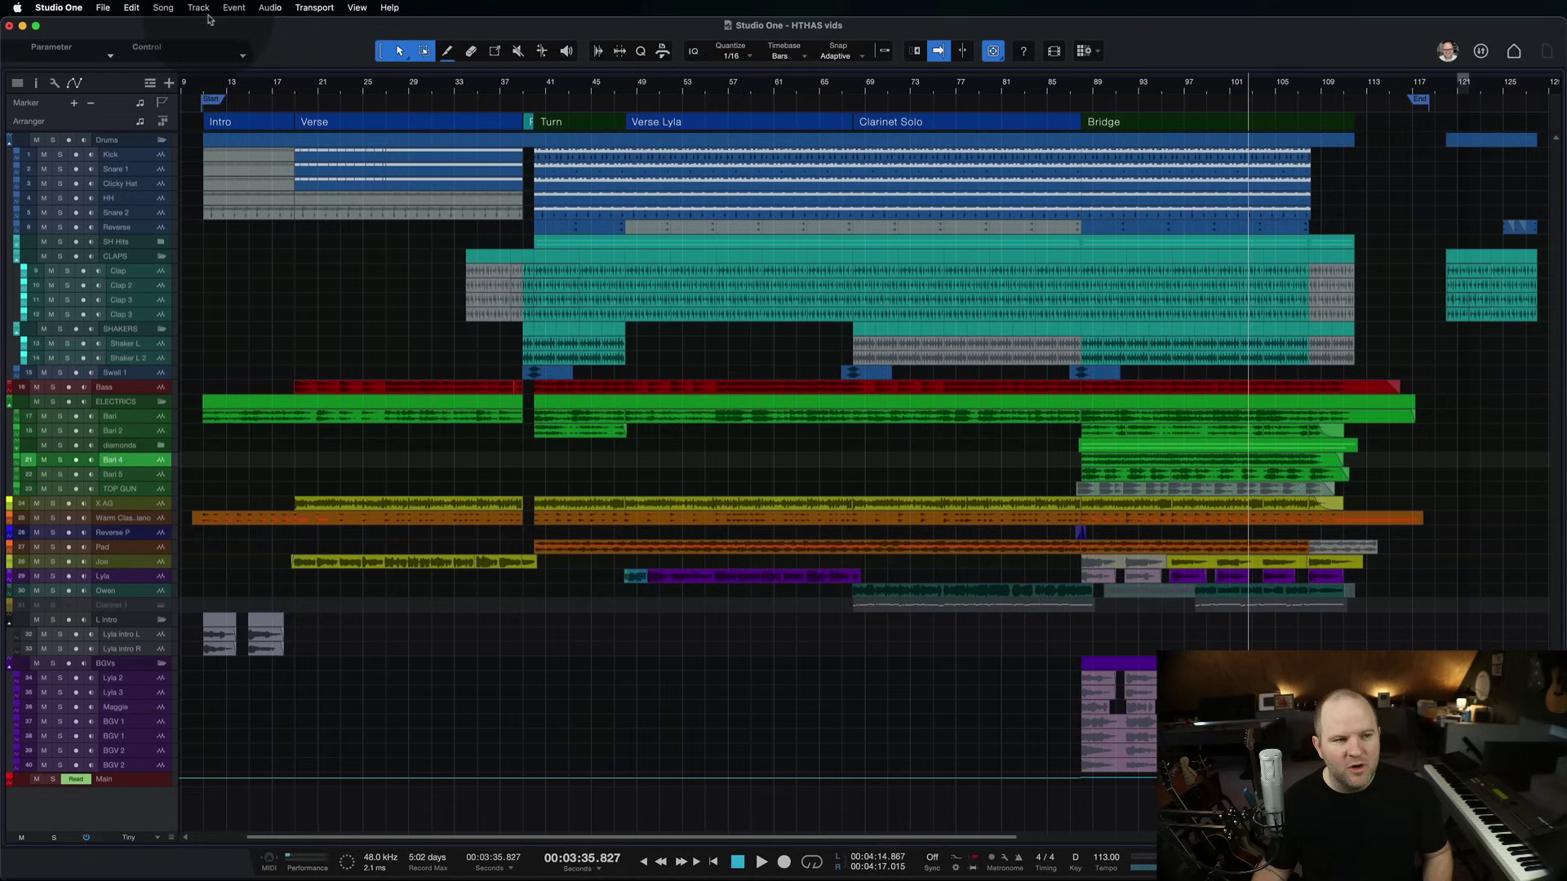
Step: Run Song > Remove Unused Files and scroll the listed Media and Bounces WAV files
click(162, 7)
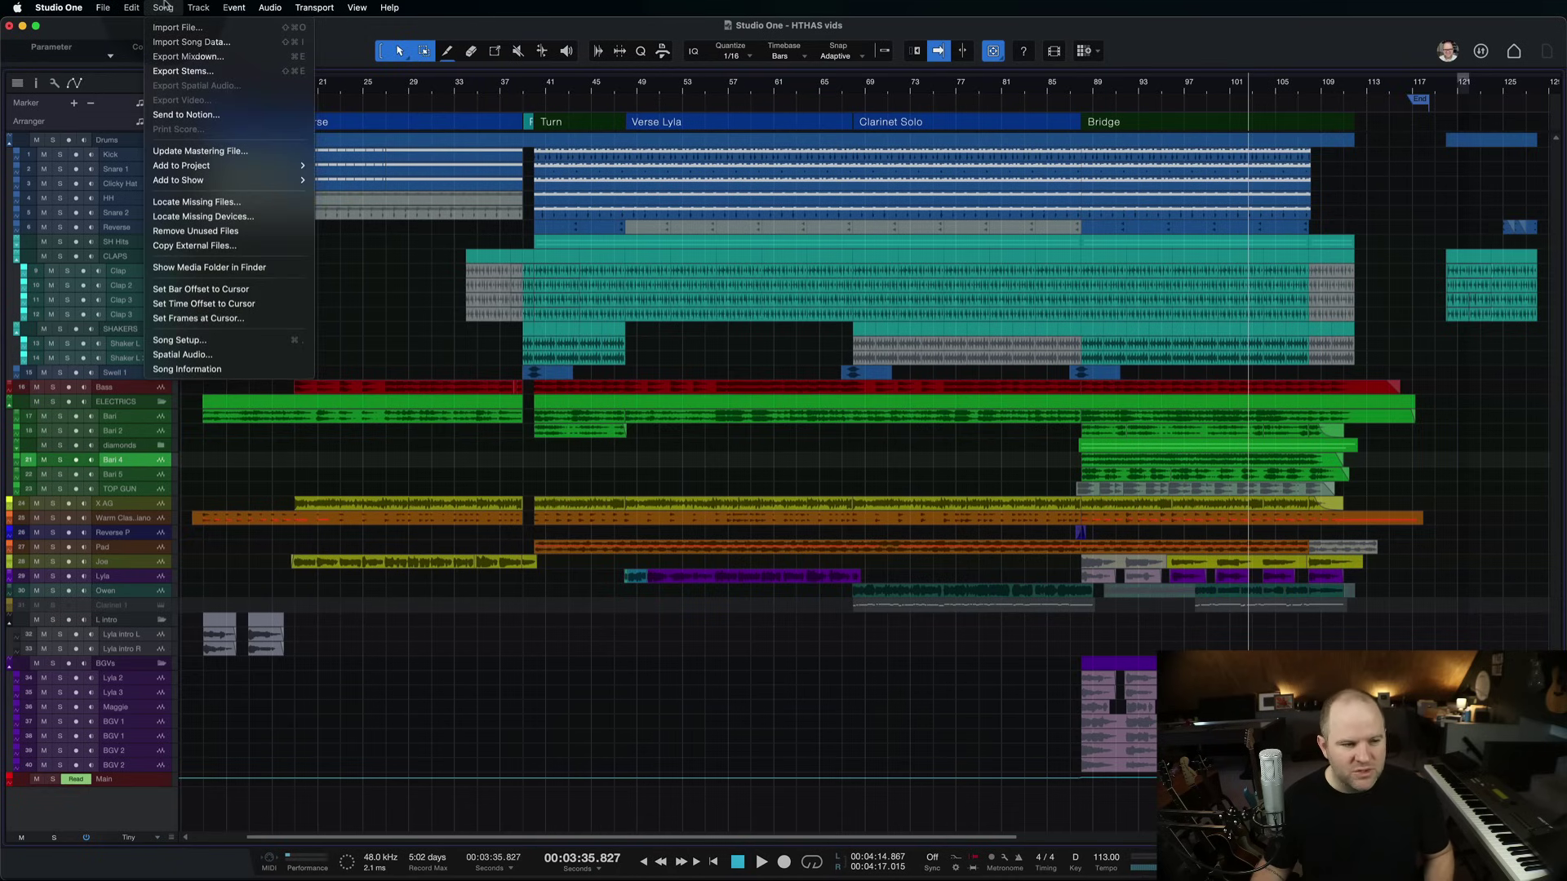
mouse_move(194, 169)
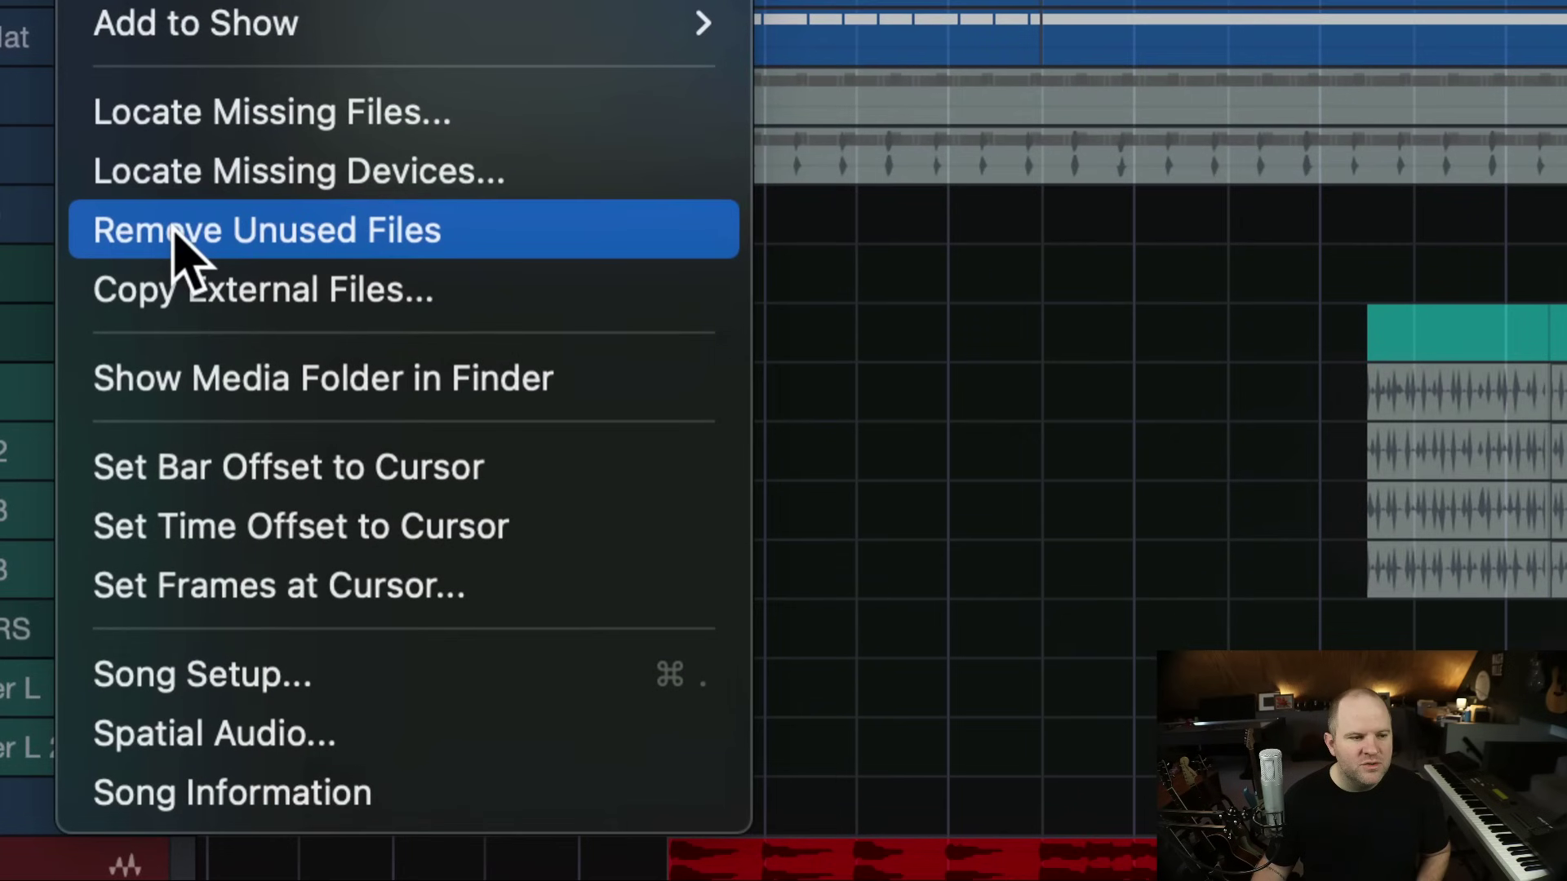
click(155, 231)
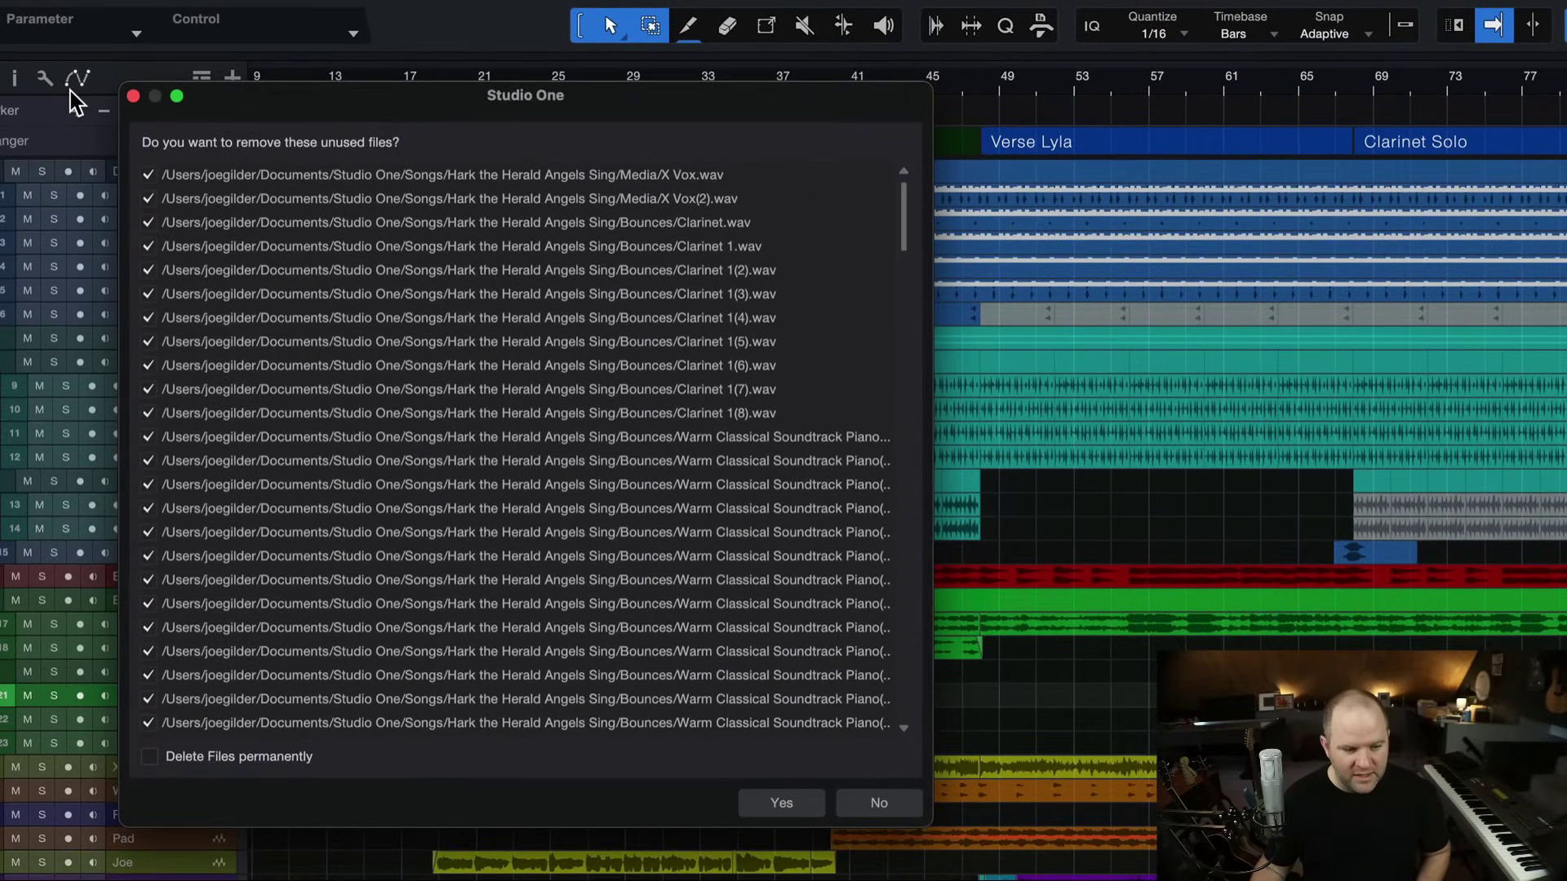
drag(266, 95, 331, 79)
scroll(464, 260, down, 15)
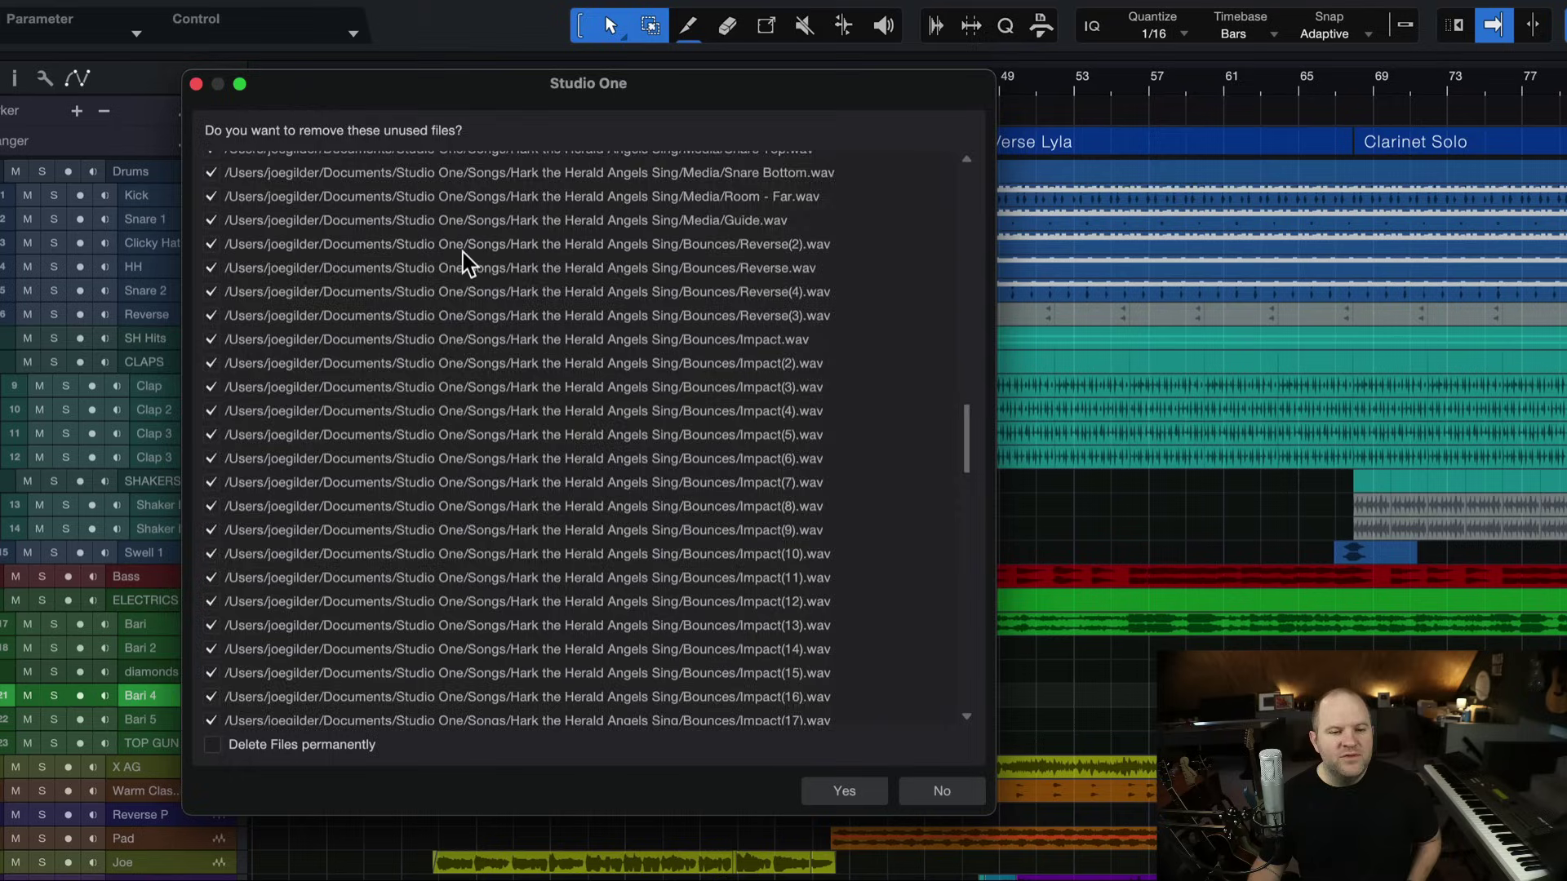
scroll(462, 252, up, 20)
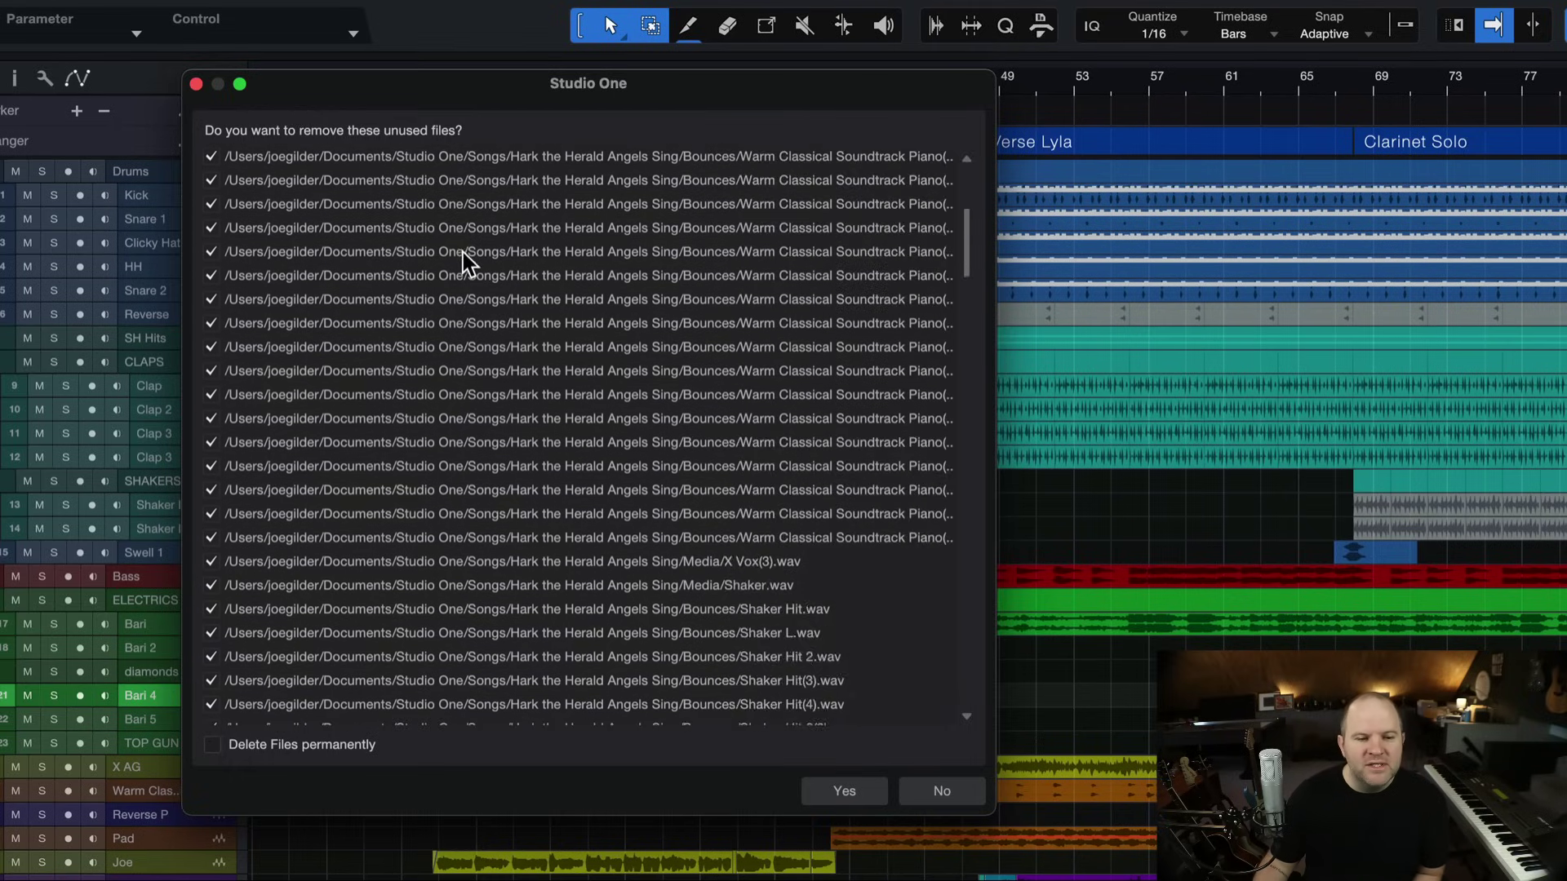
scroll(463, 259, down, 20)
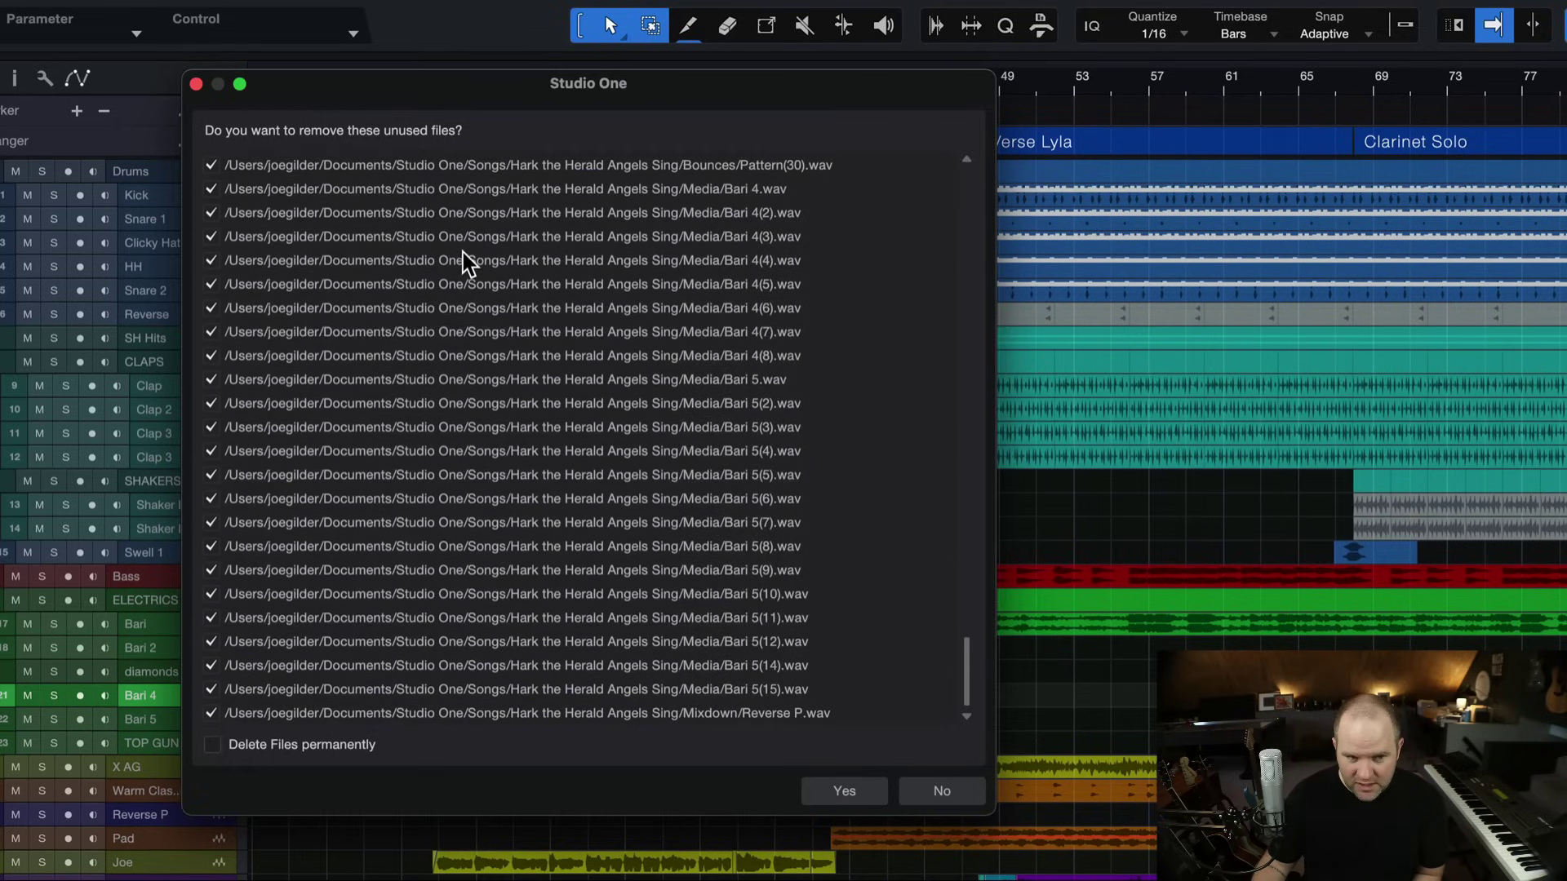
scroll(463, 260, up, 8)
scroll(463, 256, up, 15)
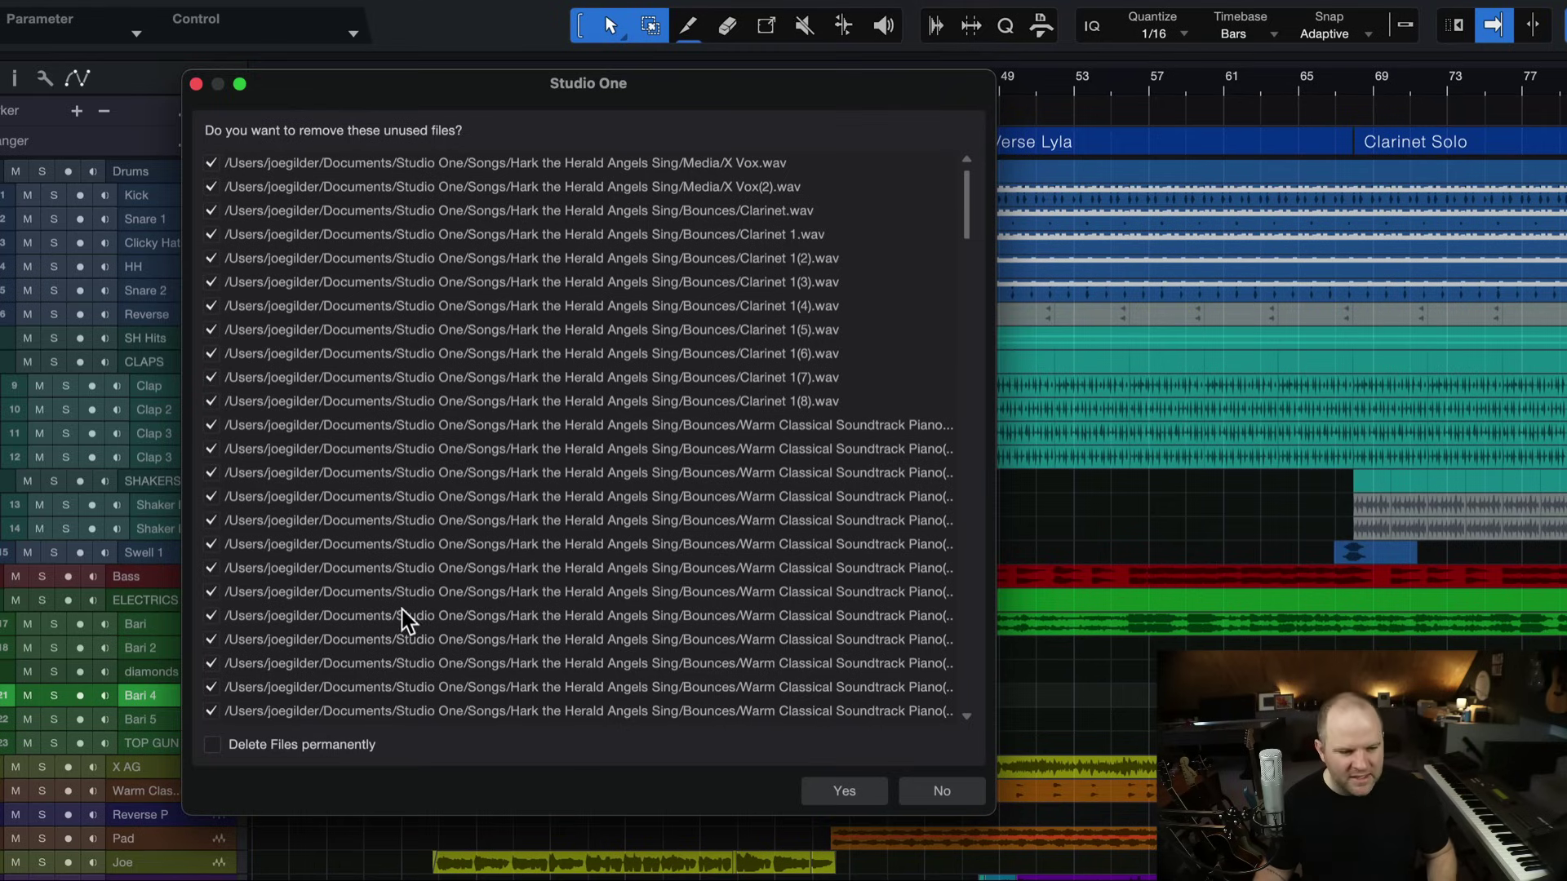
Step: Tick Delete Files permanently and scroll through the unused-files list
click(212, 745)
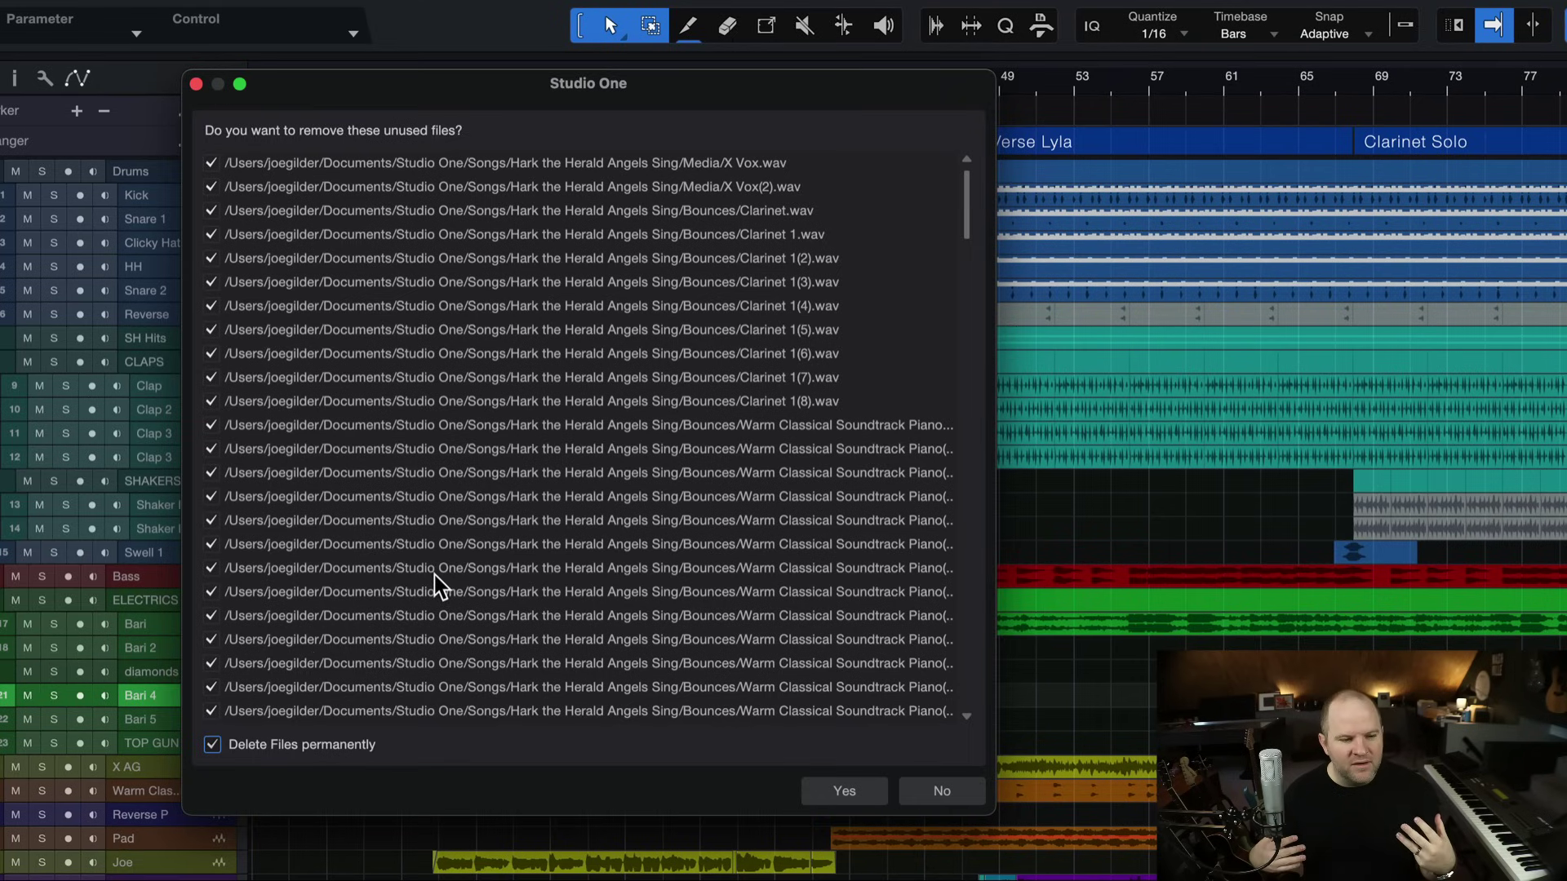
scroll(435, 584, down, 5)
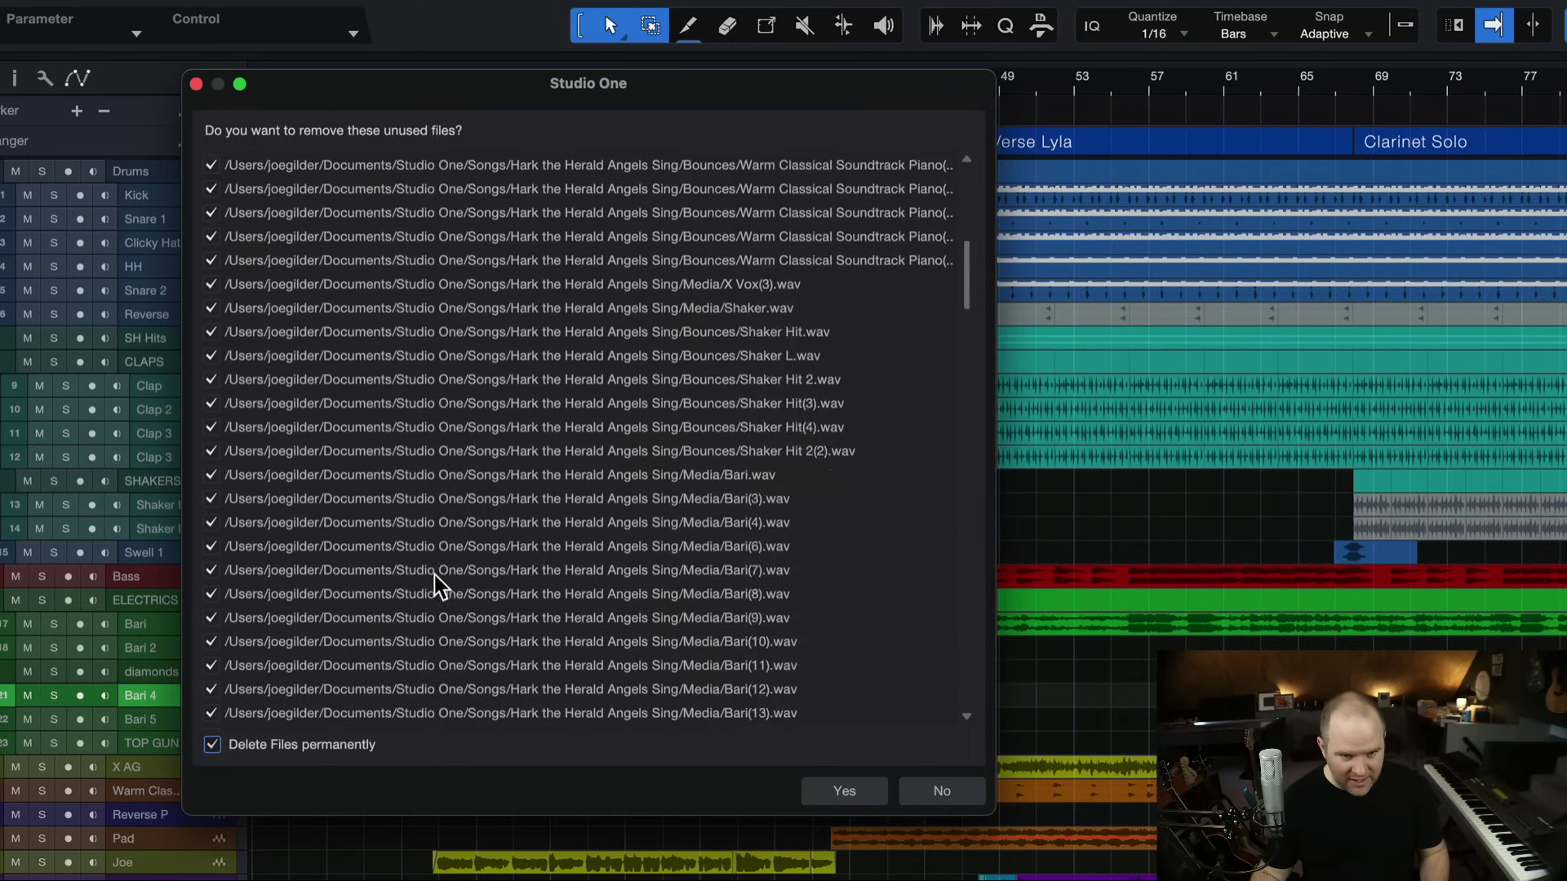
scroll(434, 584, down, 15)
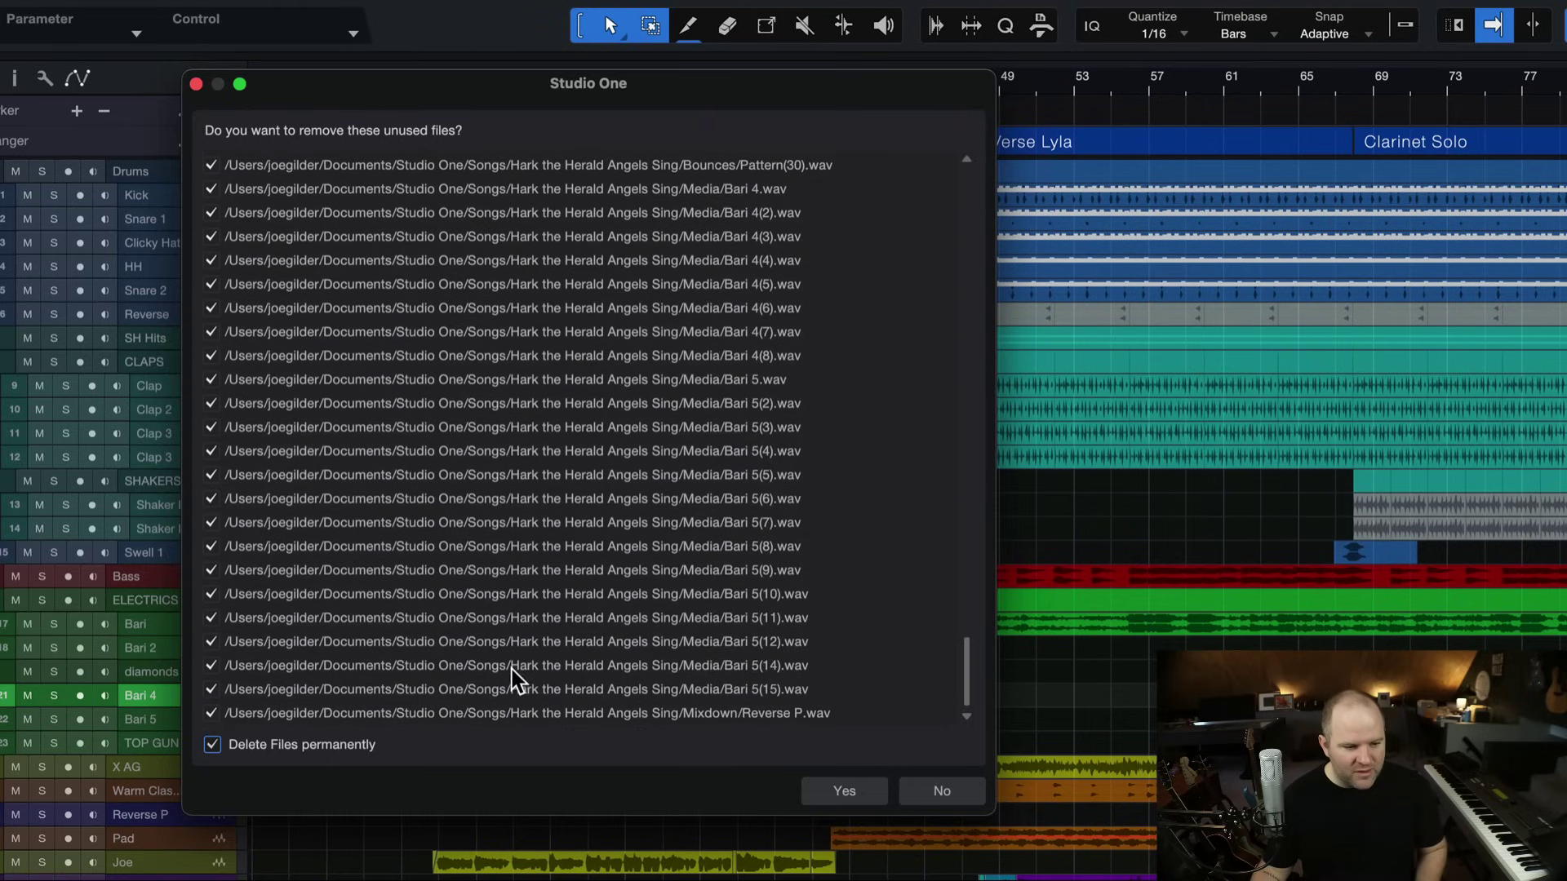
scroll(477, 714, up, 15)
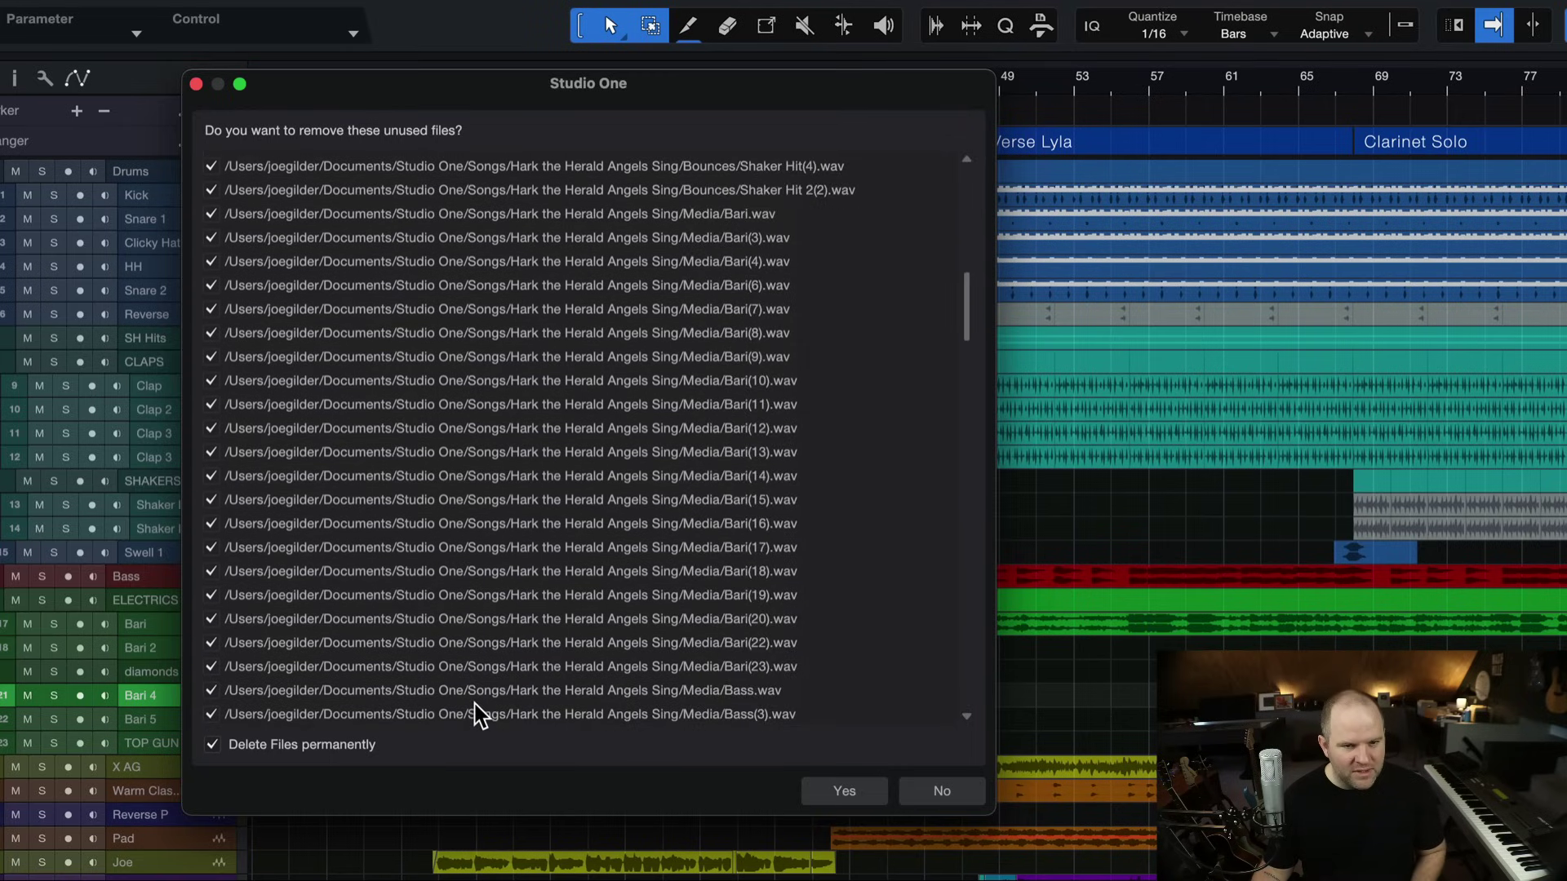
scroll(477, 714, up, 5)
scroll(477, 715, down, 20)
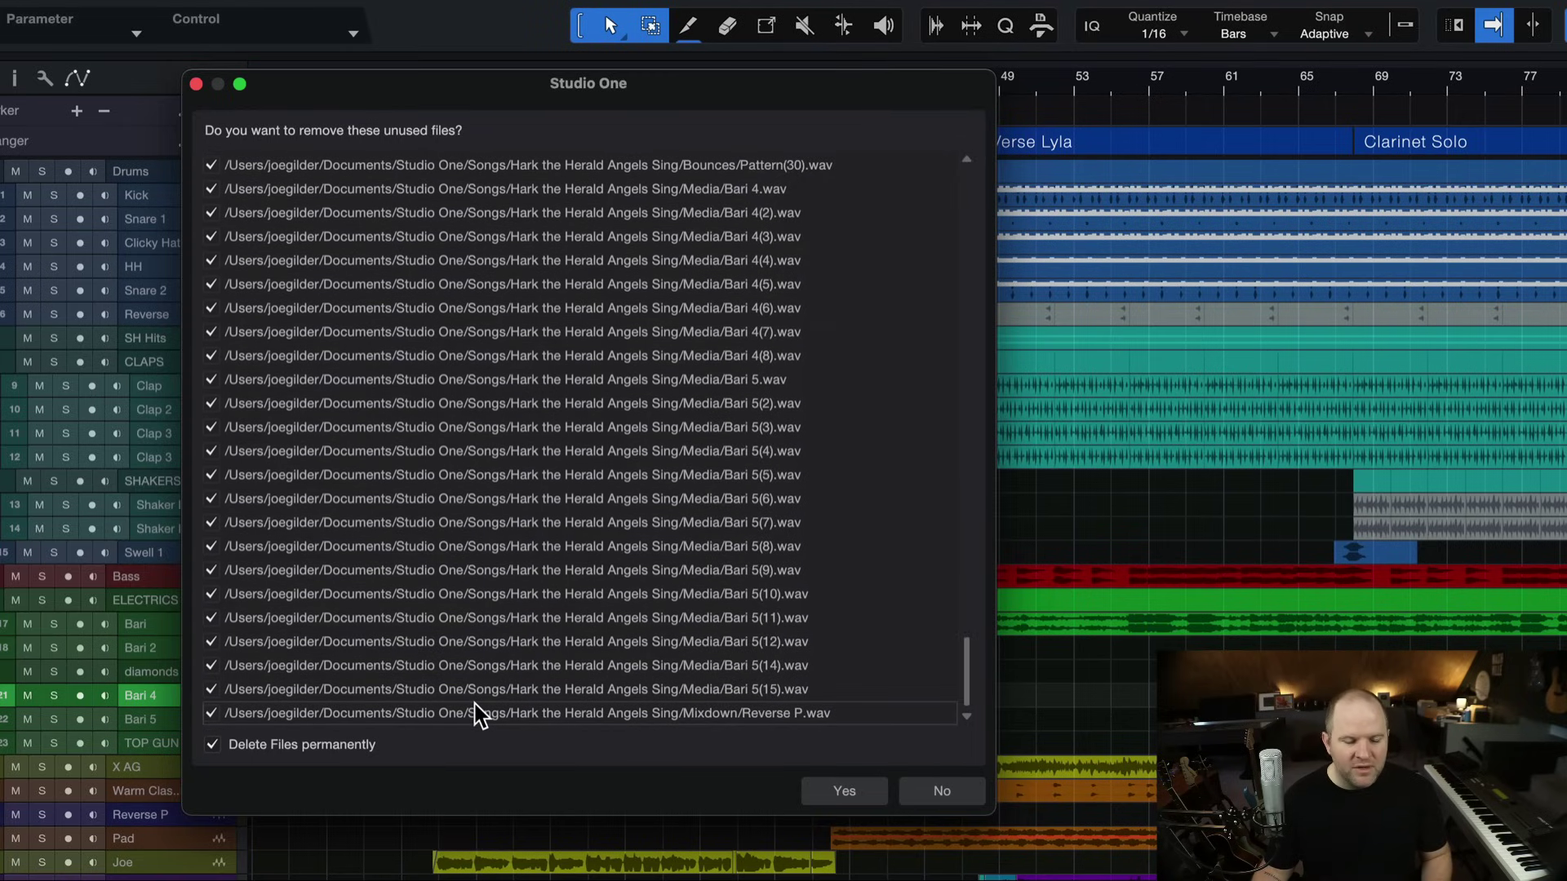
scroll(477, 714, up, 10)
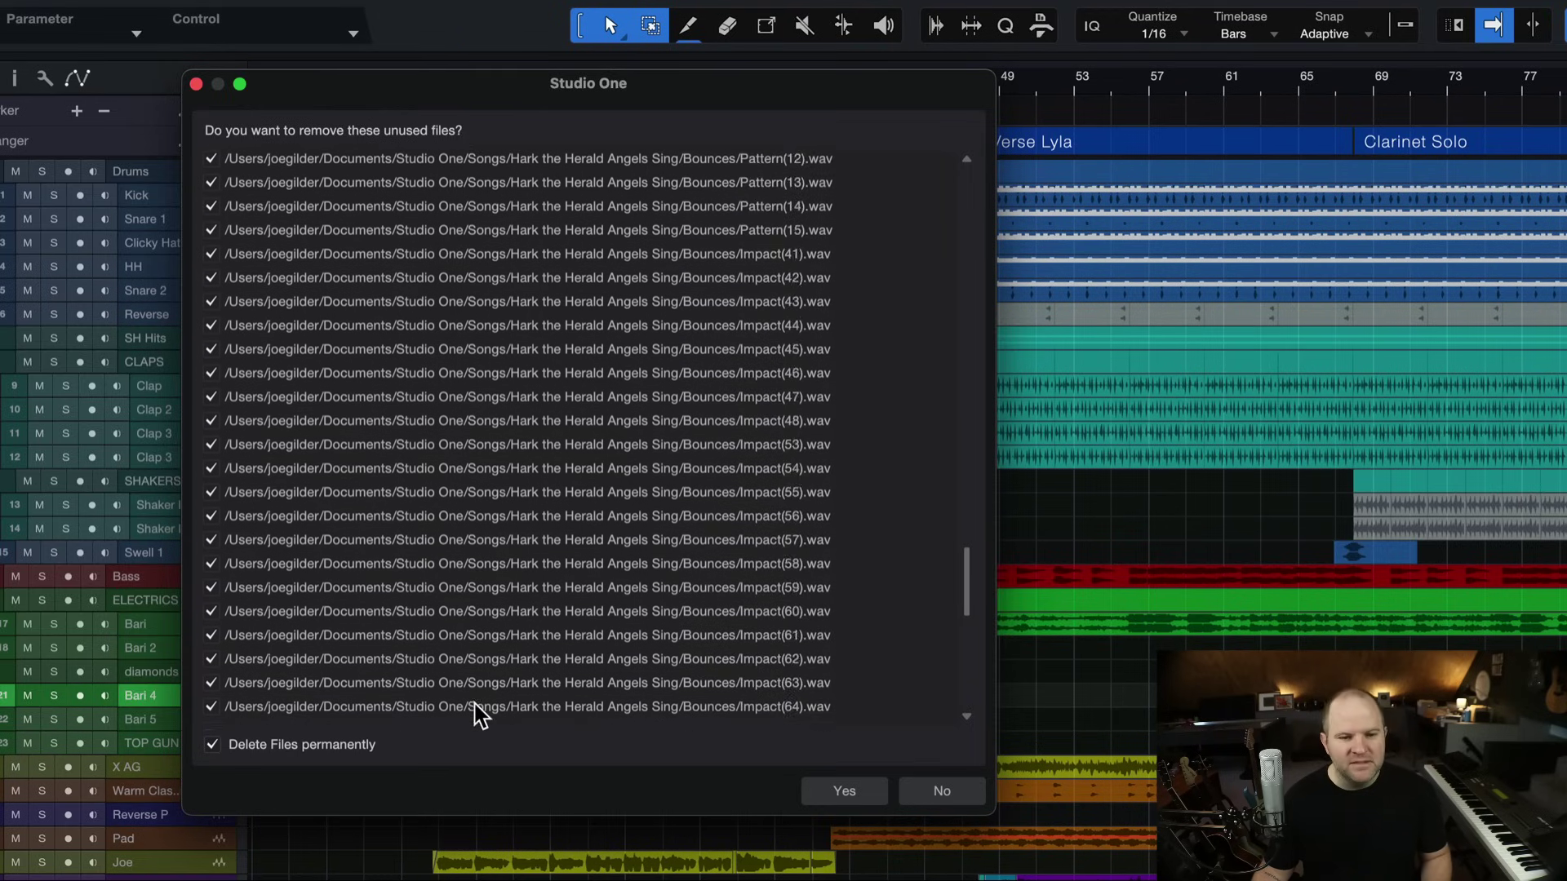
scroll(477, 716, up, 15)
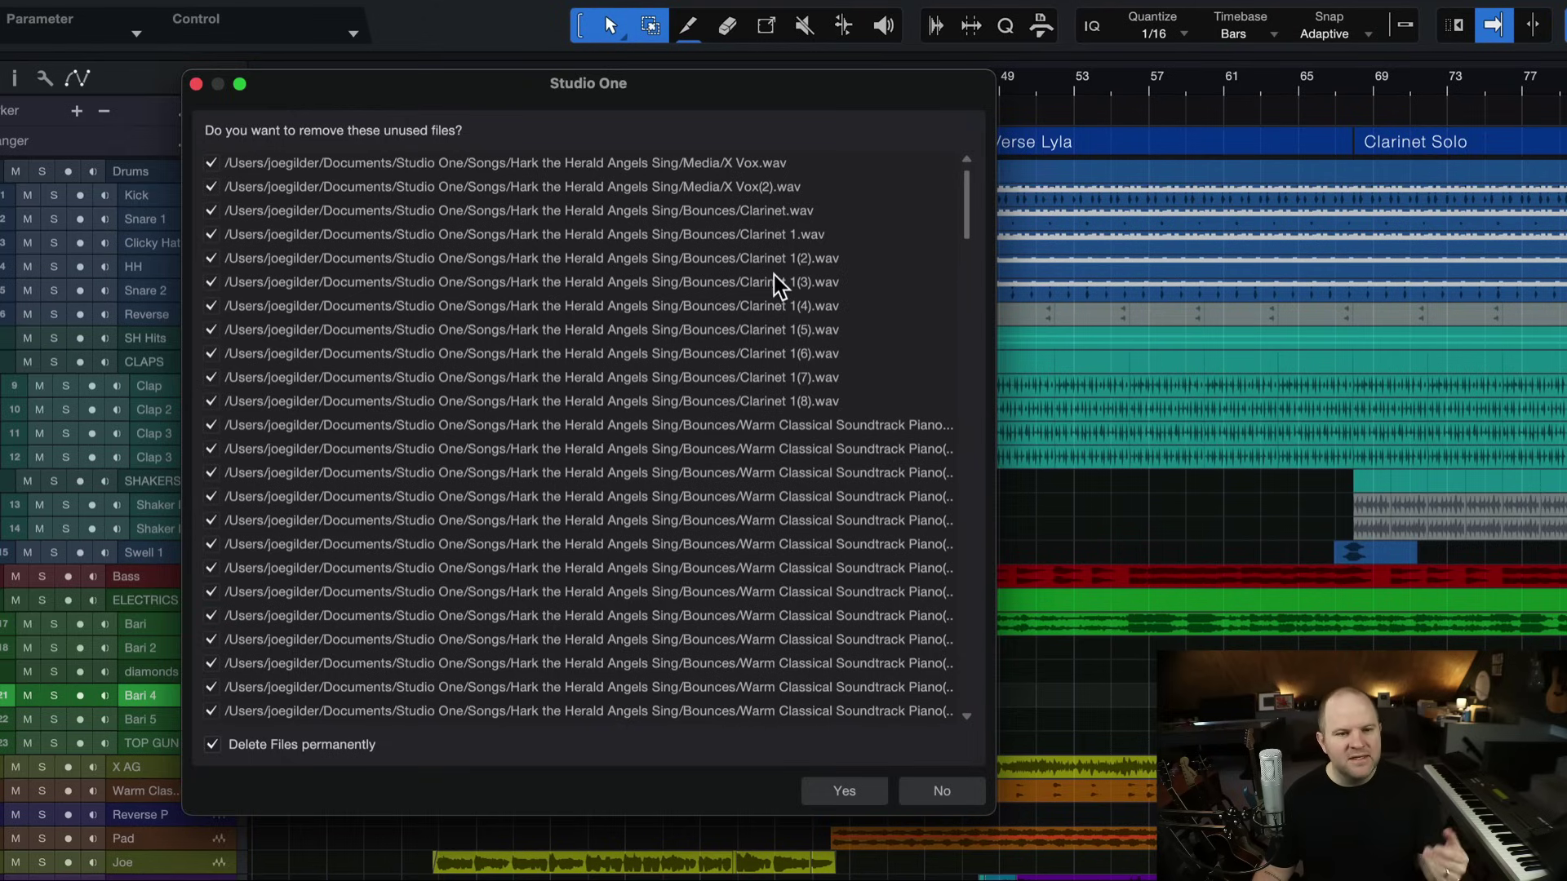
Step: Review the remaining entries, including the Bari 4 and Bari 5 takes and Mixdown/Reverse P.wav
click(612, 260)
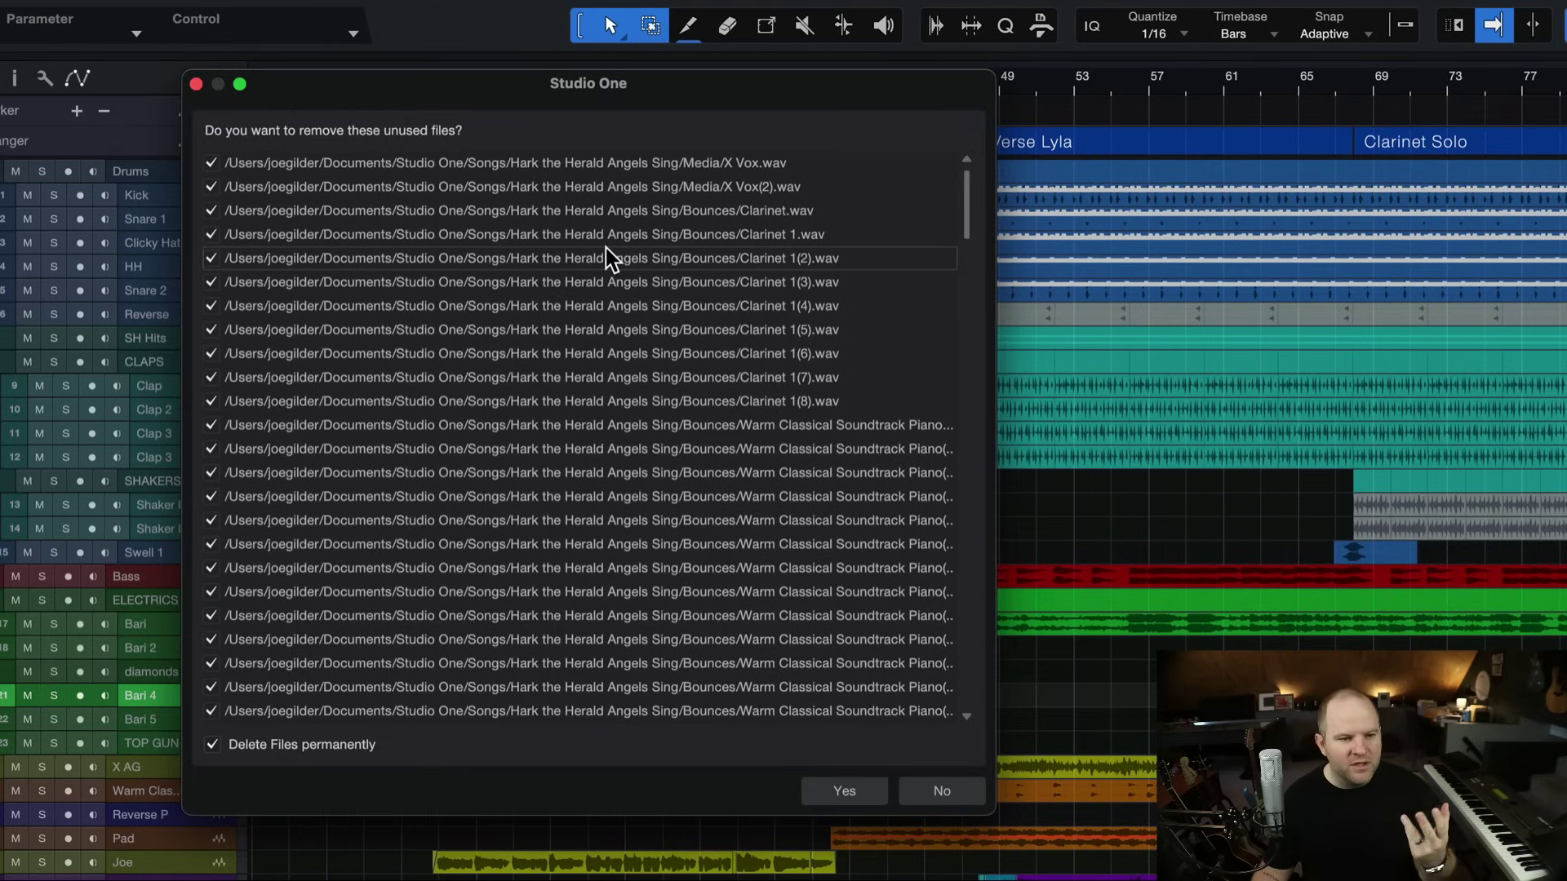
scroll(693, 308, down, 5)
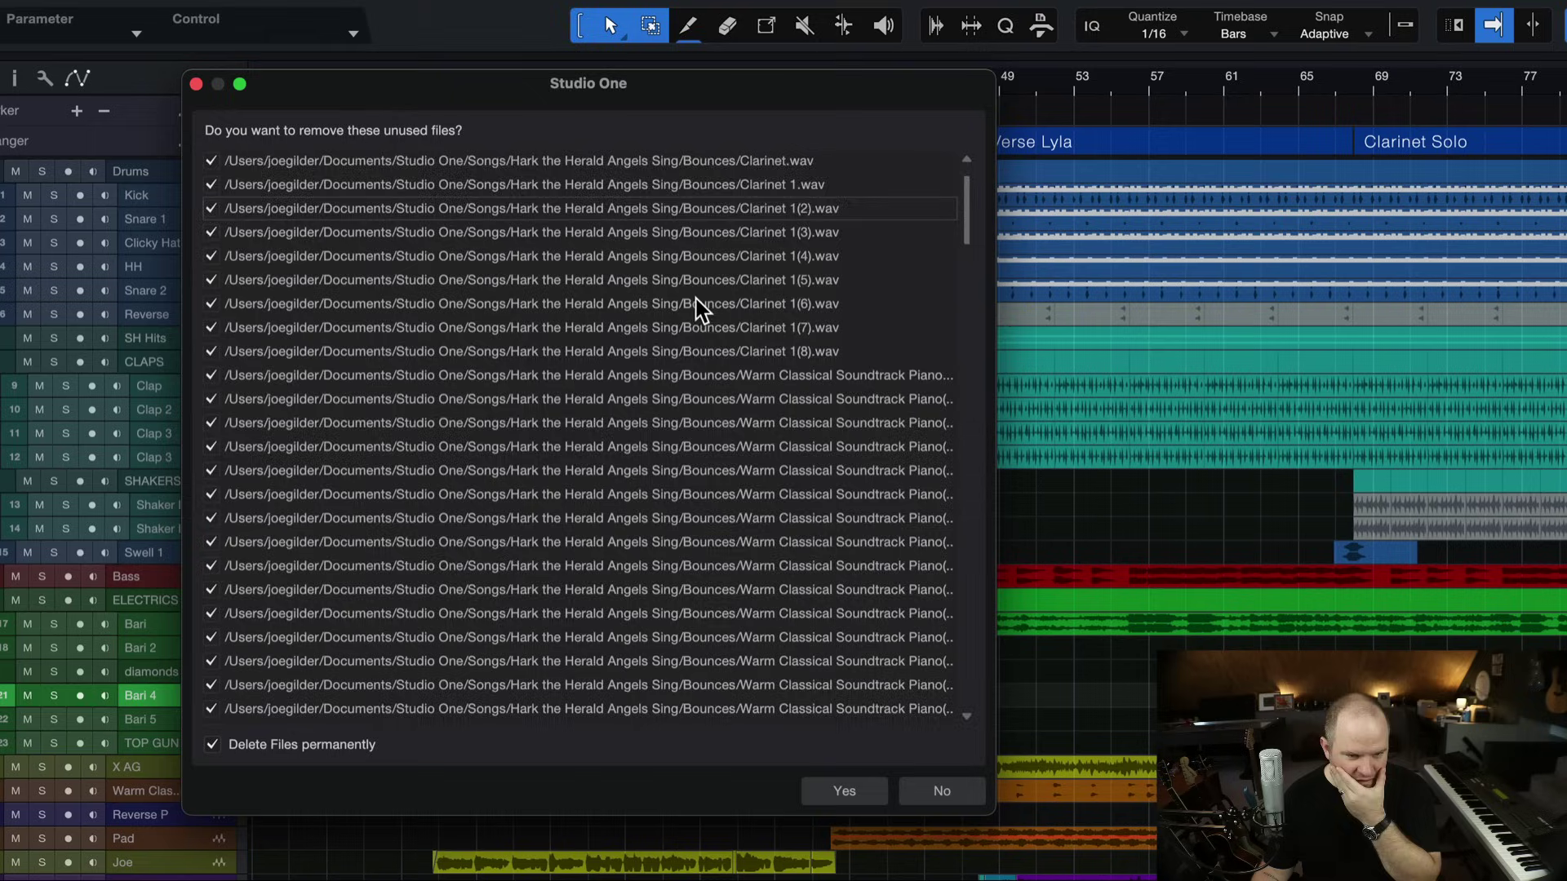
click(674, 320)
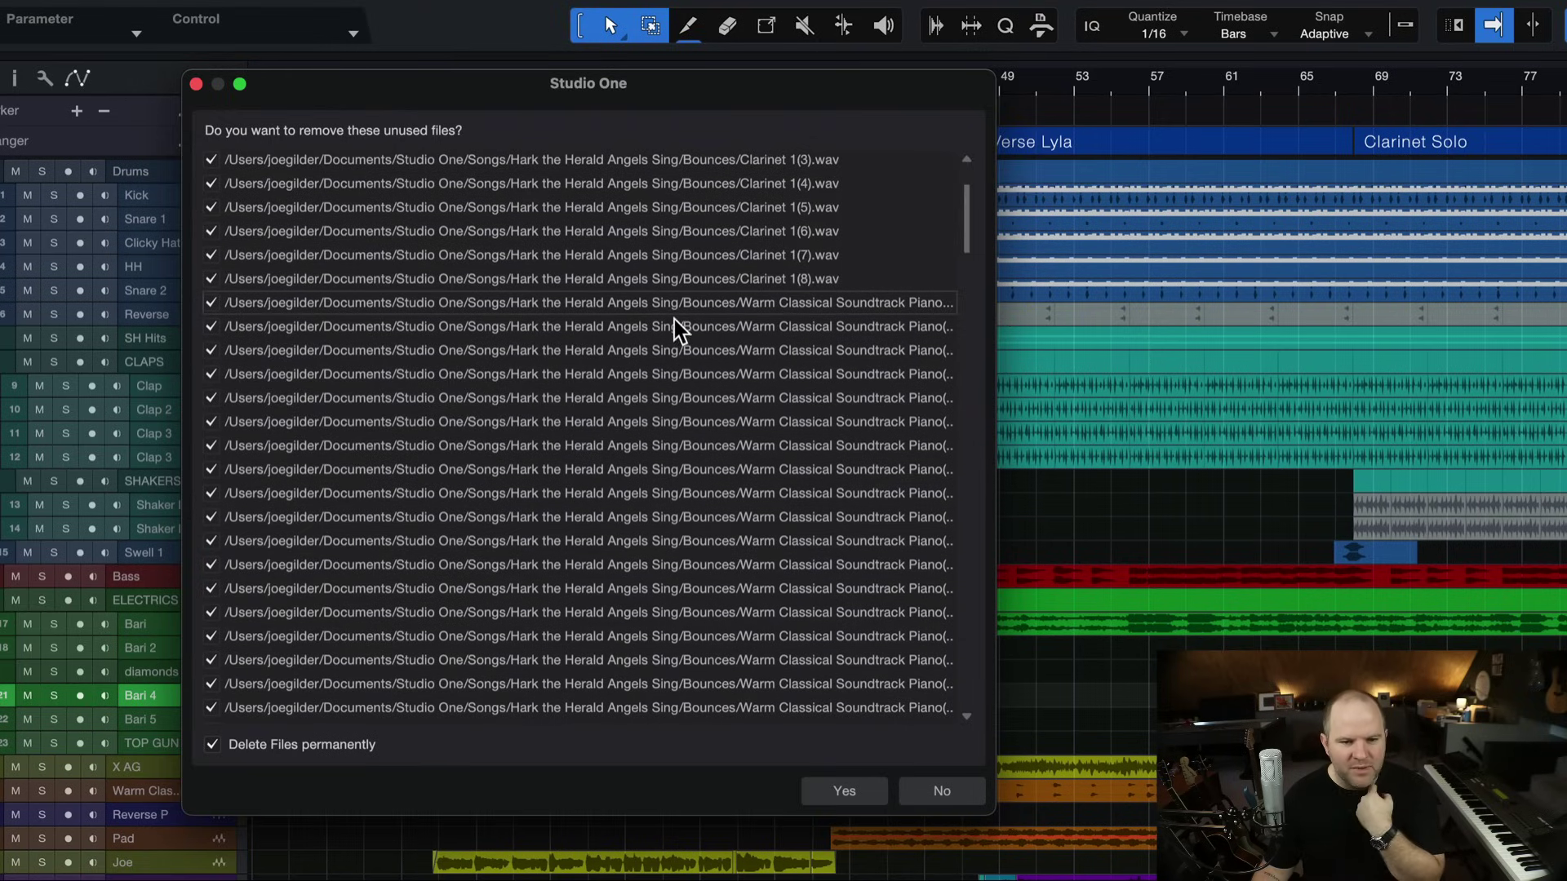
click(678, 353)
scroll(674, 445, down, 5)
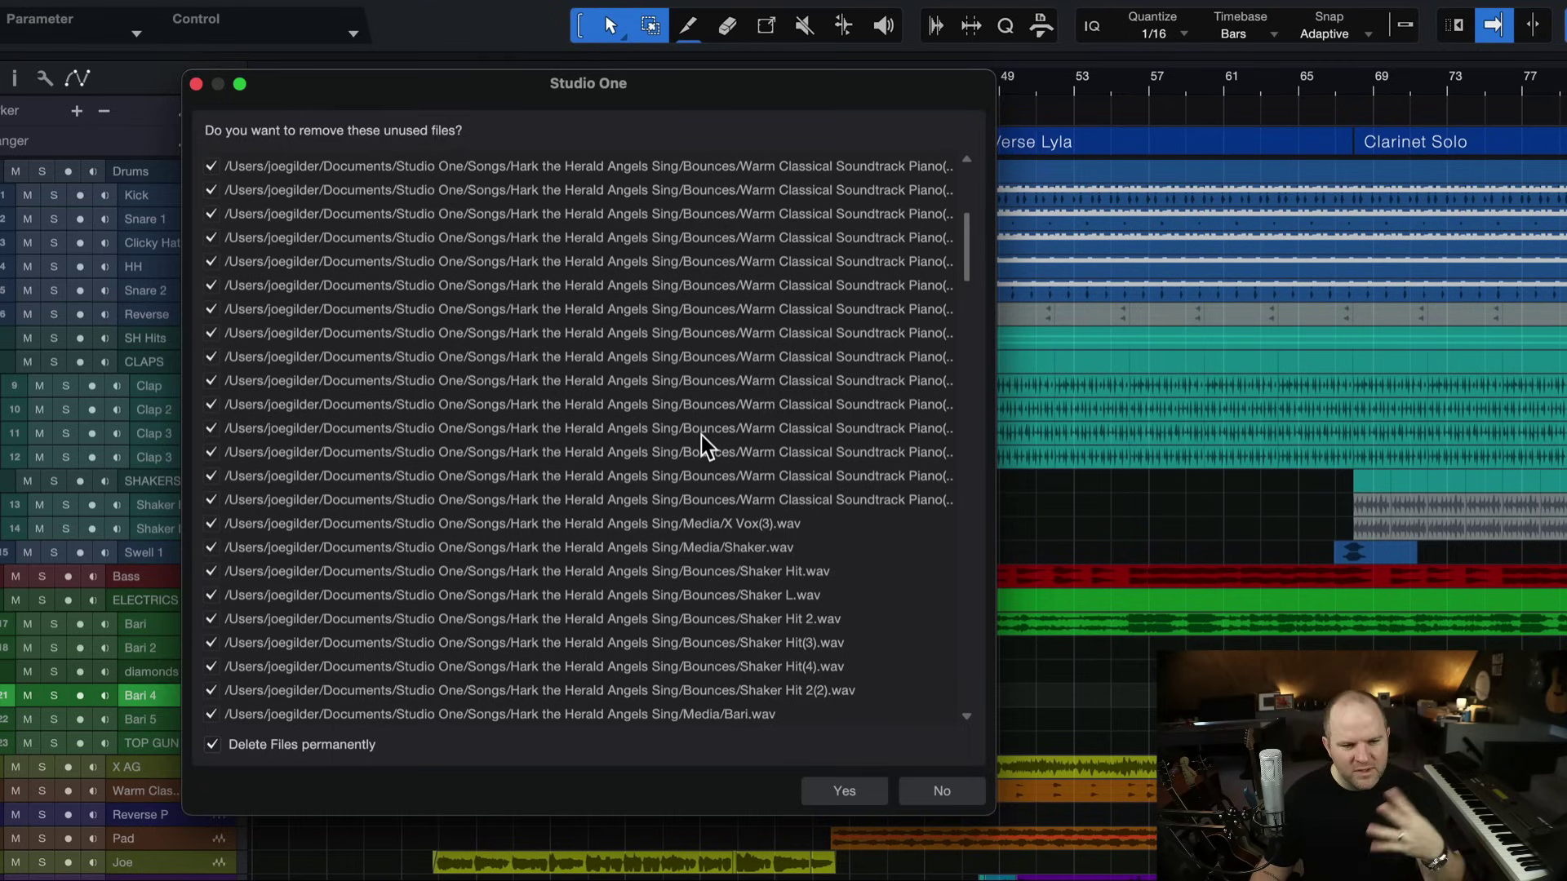
scroll(704, 441, down, 10)
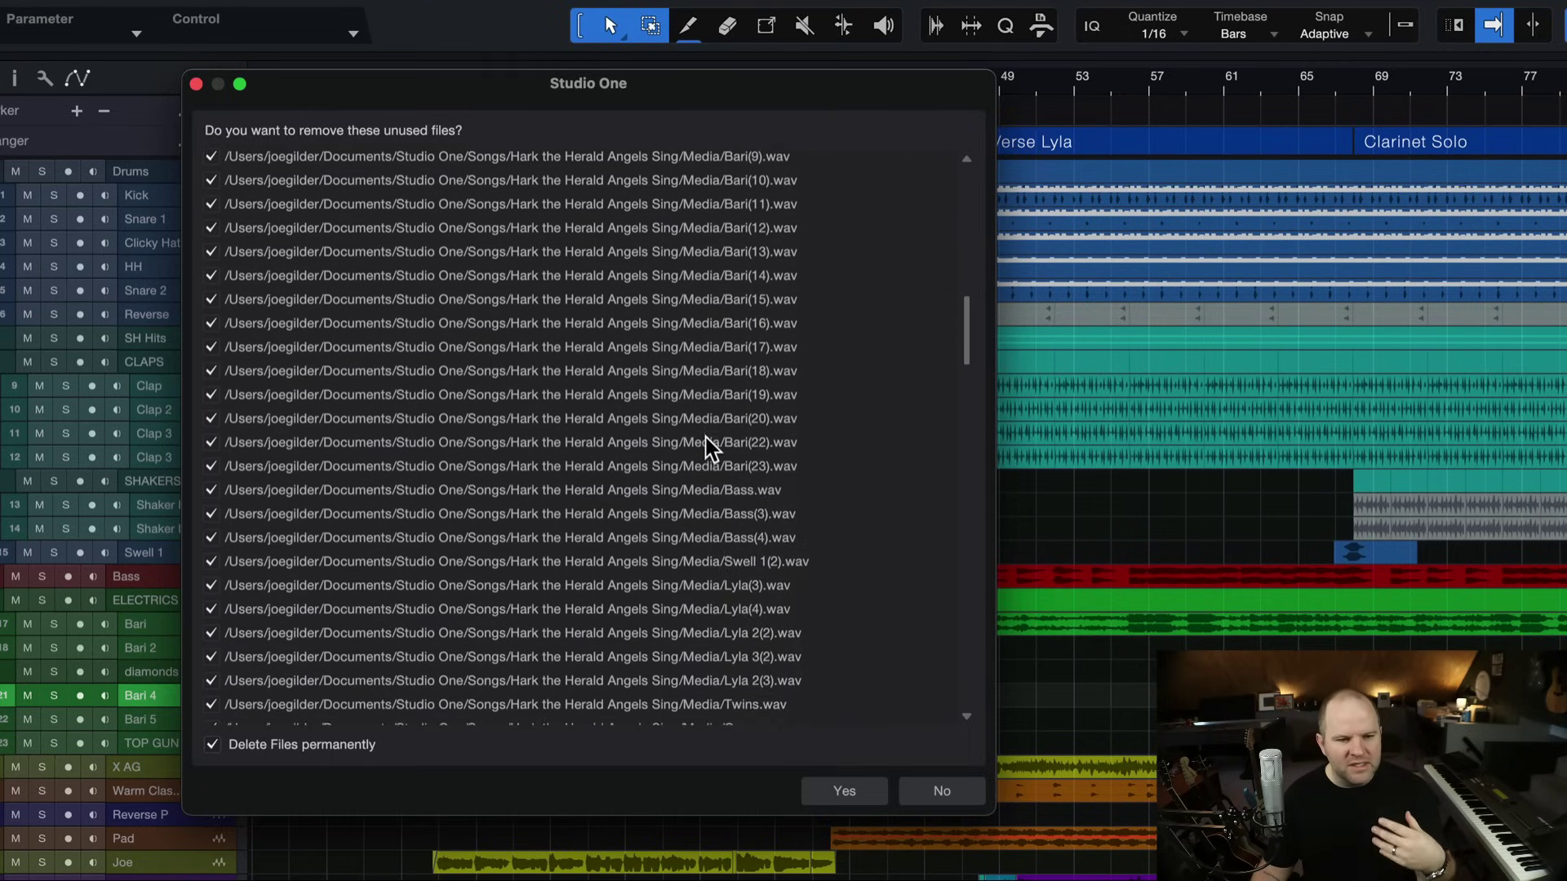
scroll(704, 269, down, 15)
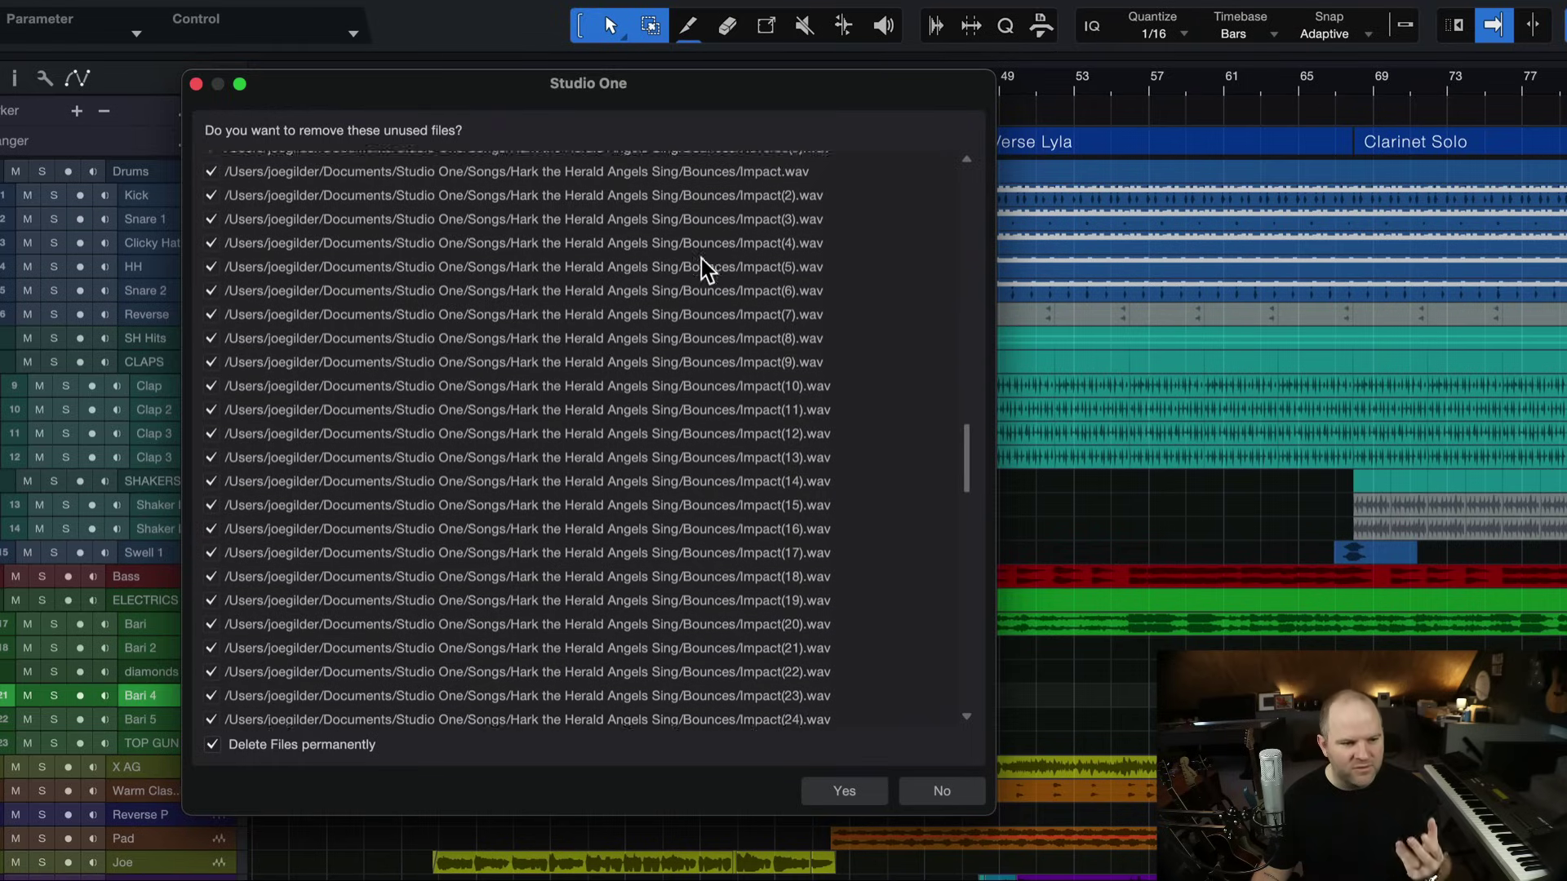
scroll(702, 270, down, 10)
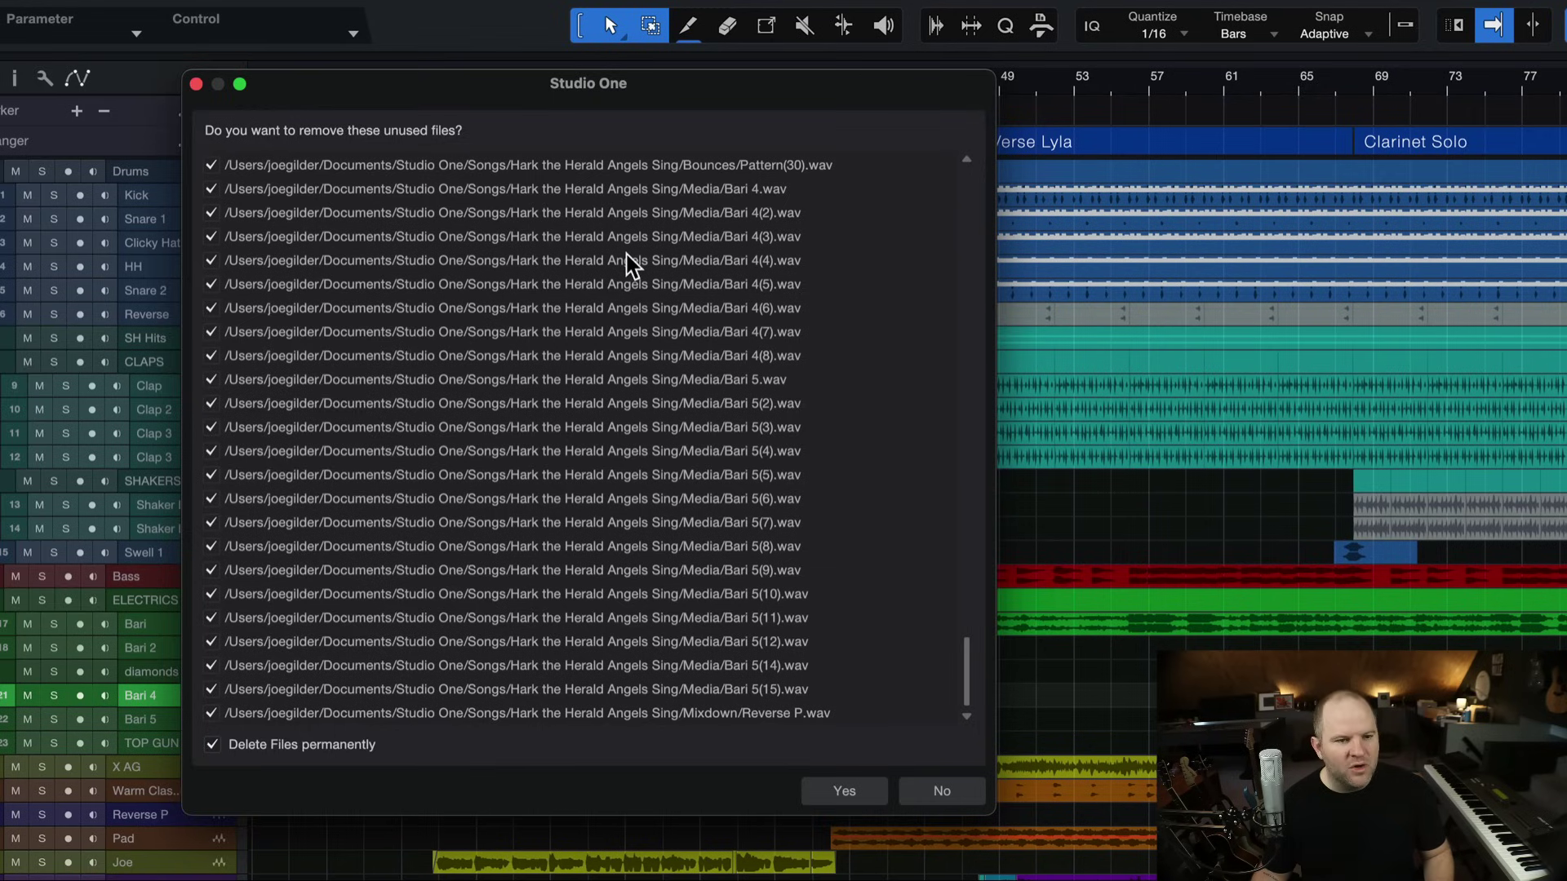
scroll(619, 354, up, 10)
scroll(619, 354, up, 15)
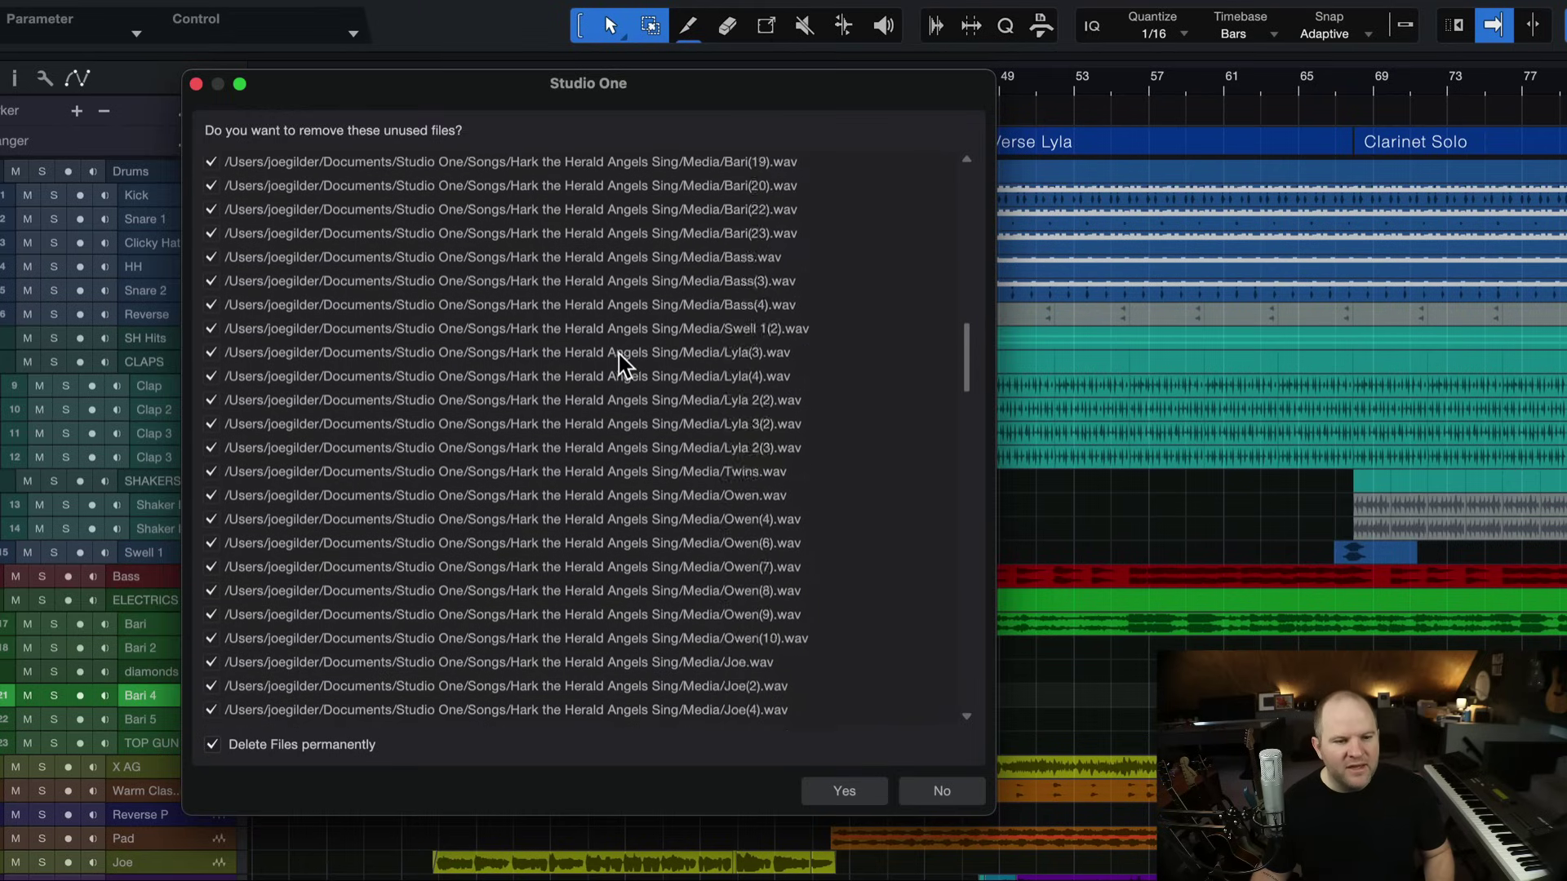
scroll(650, 257, down, 20)
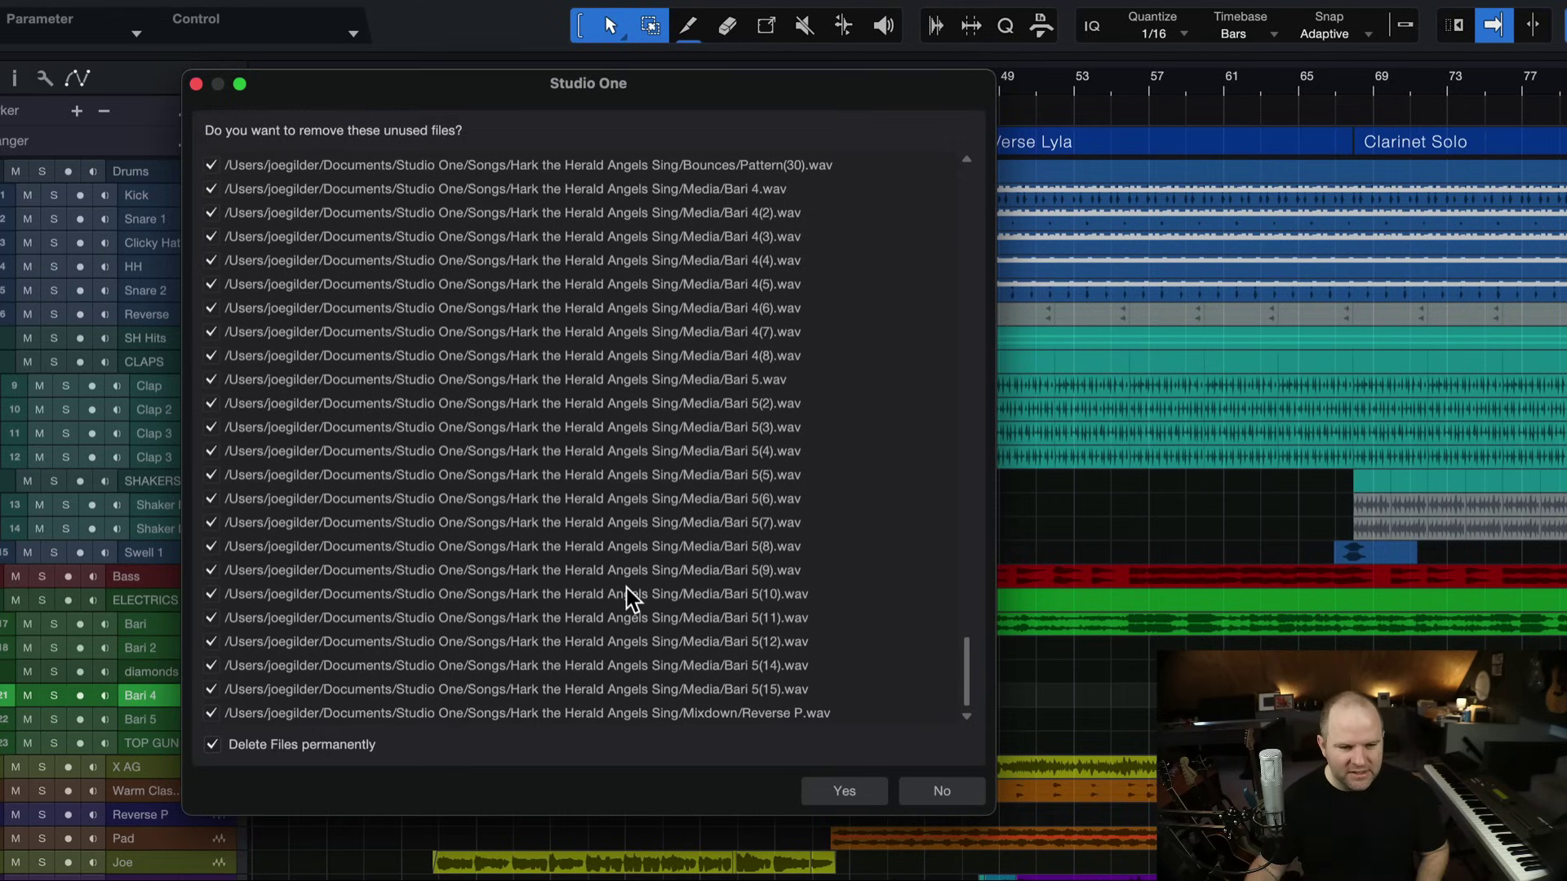
Step: Dismiss the unused-files list without deleting anything and switch to Finder
click(196, 83)
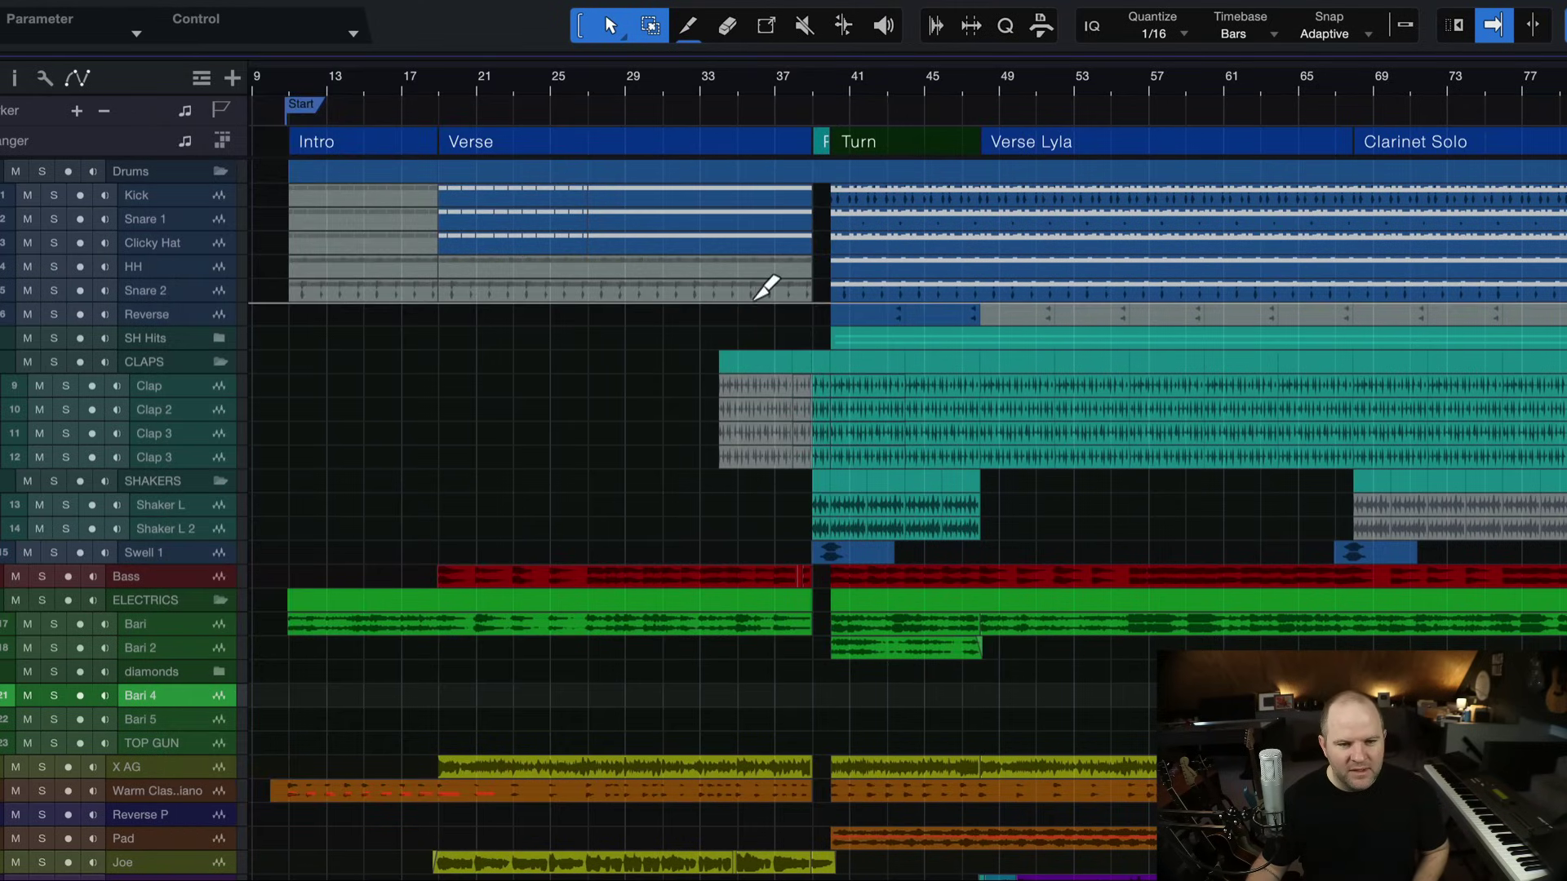
key(alt+w)
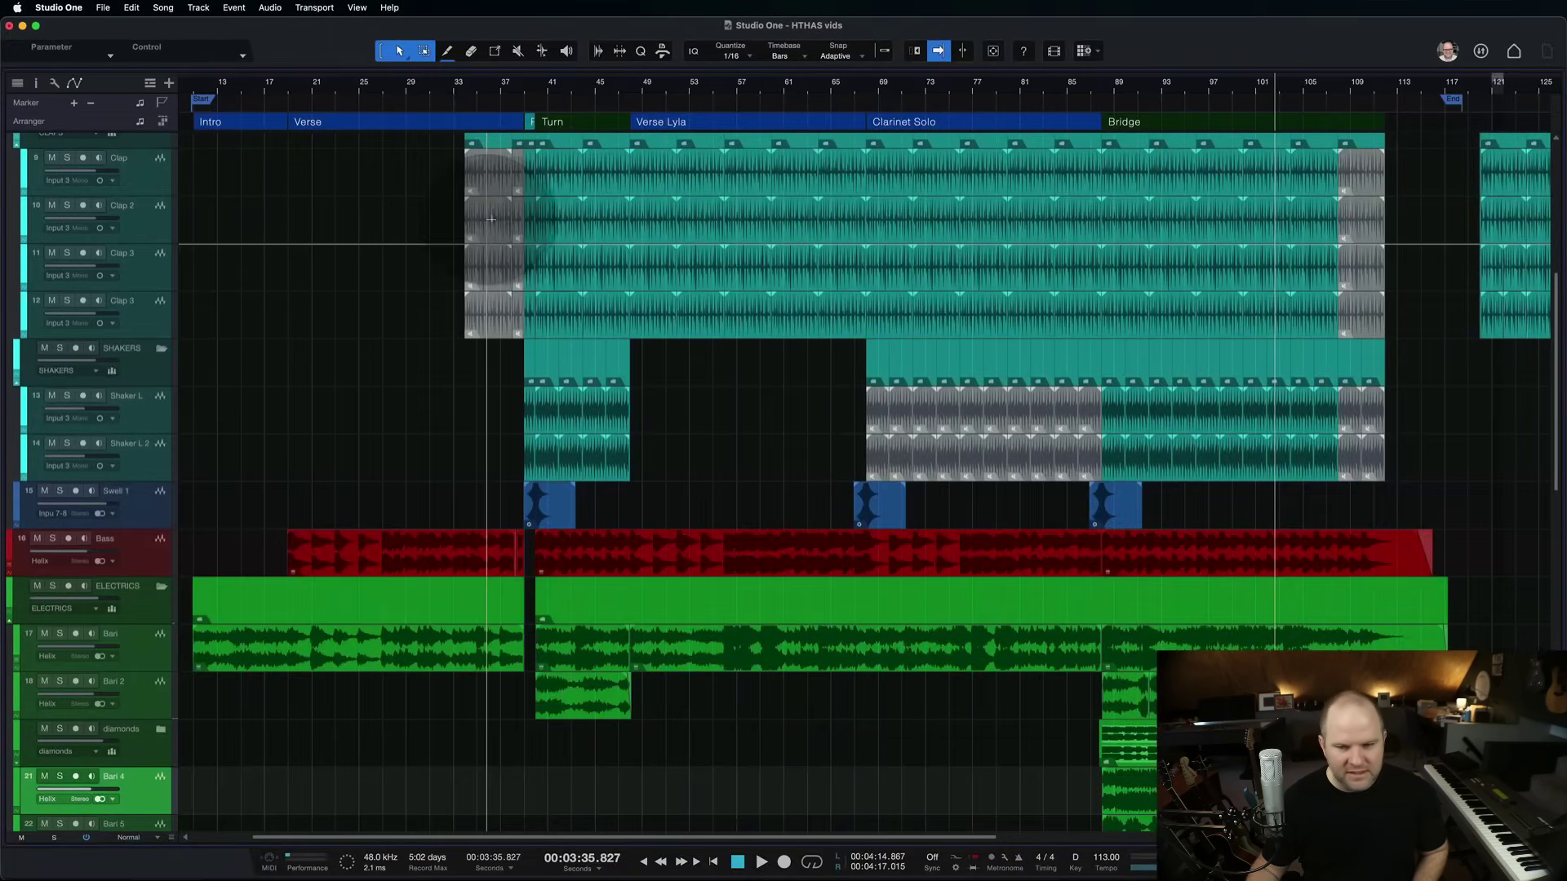
key(super+Tab)
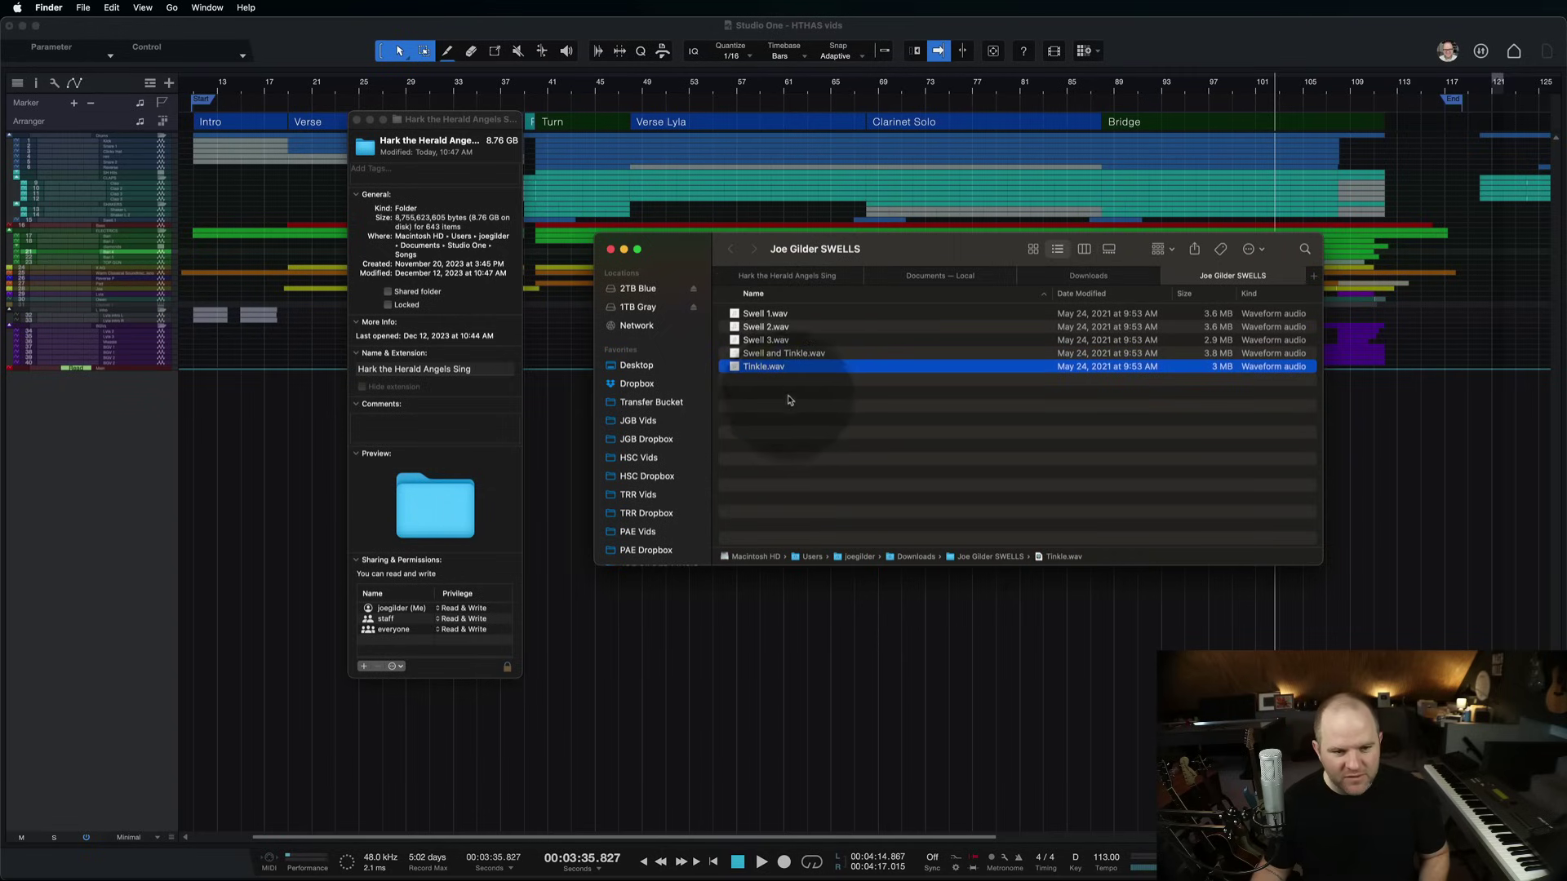
Step: Select Swell 1.wav in the Downloads swells folder and start dragging it
click(789, 400)
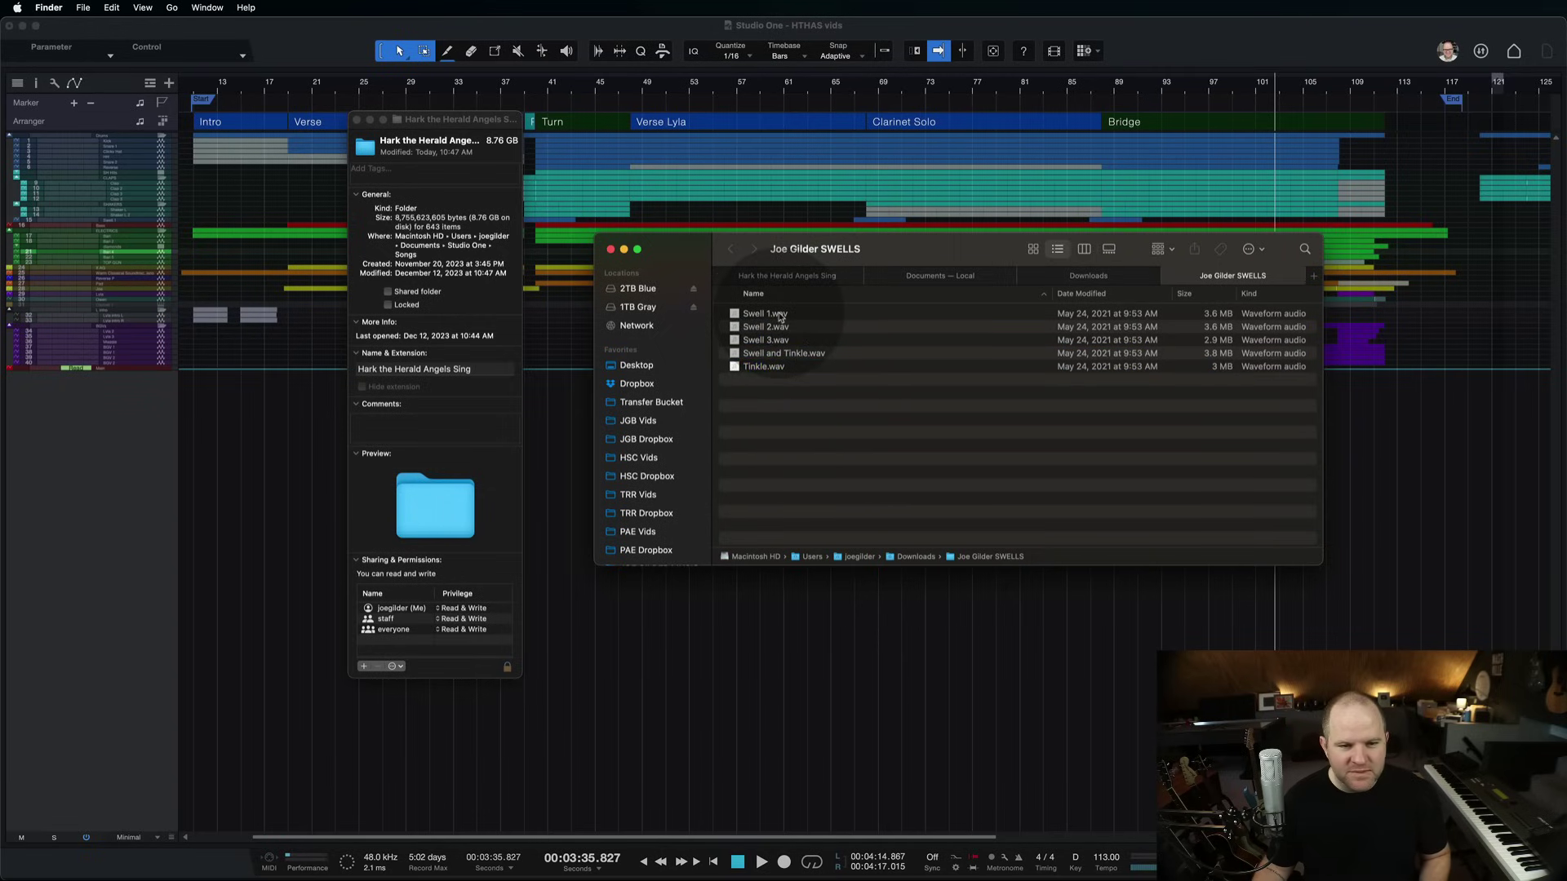
key(Down)
key(Down)
click(777, 400)
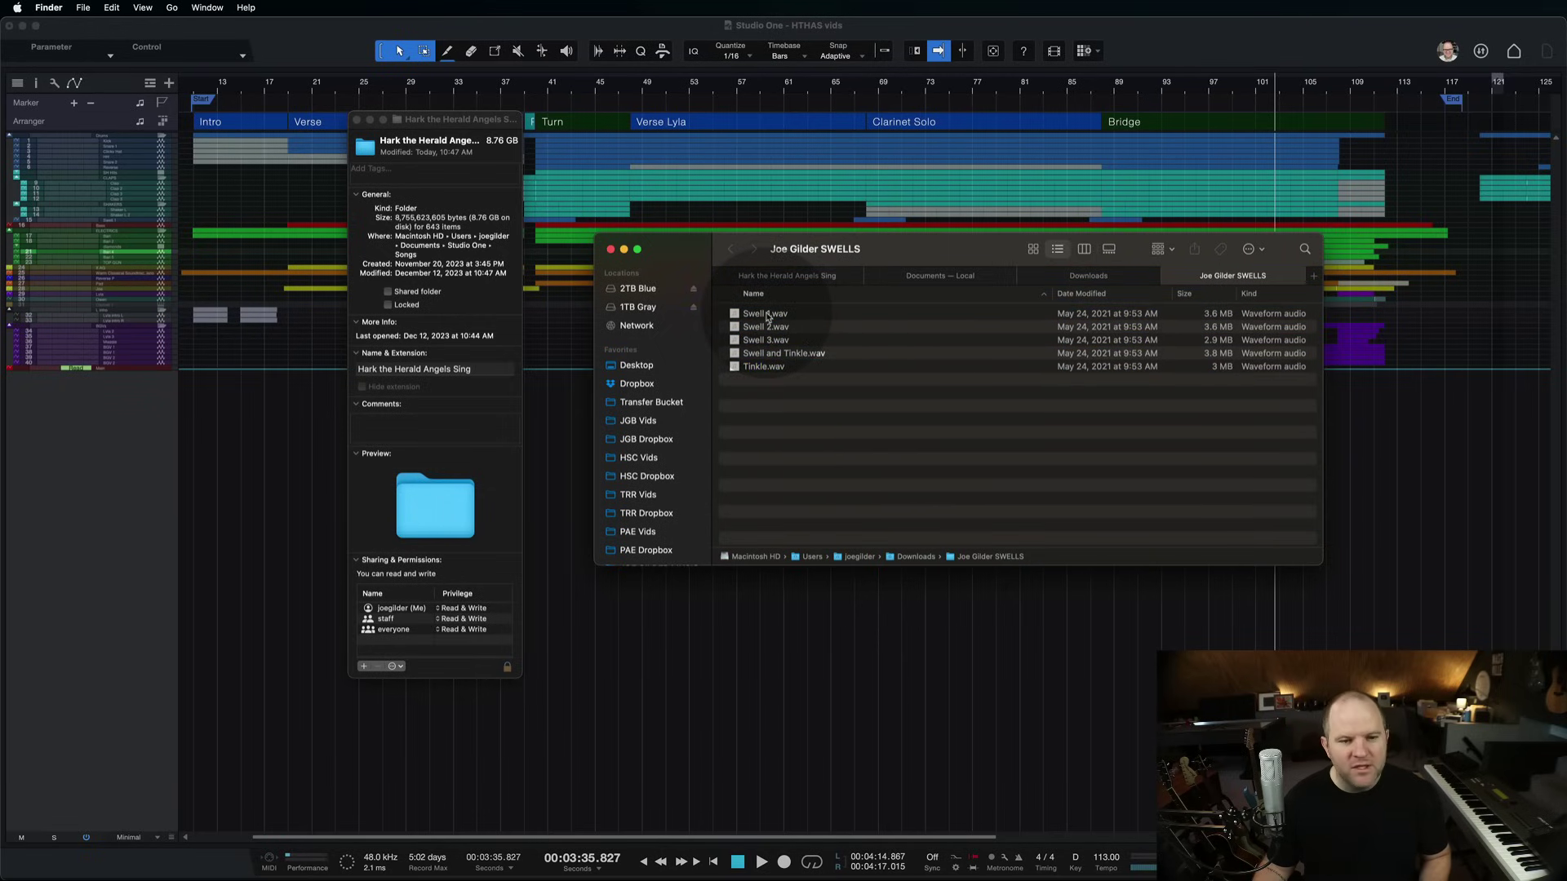
Step: Drop Swell 1.wav into the arrangement as a new track
drag(765, 313, 472, 514)
scroll(465, 342, up, 5)
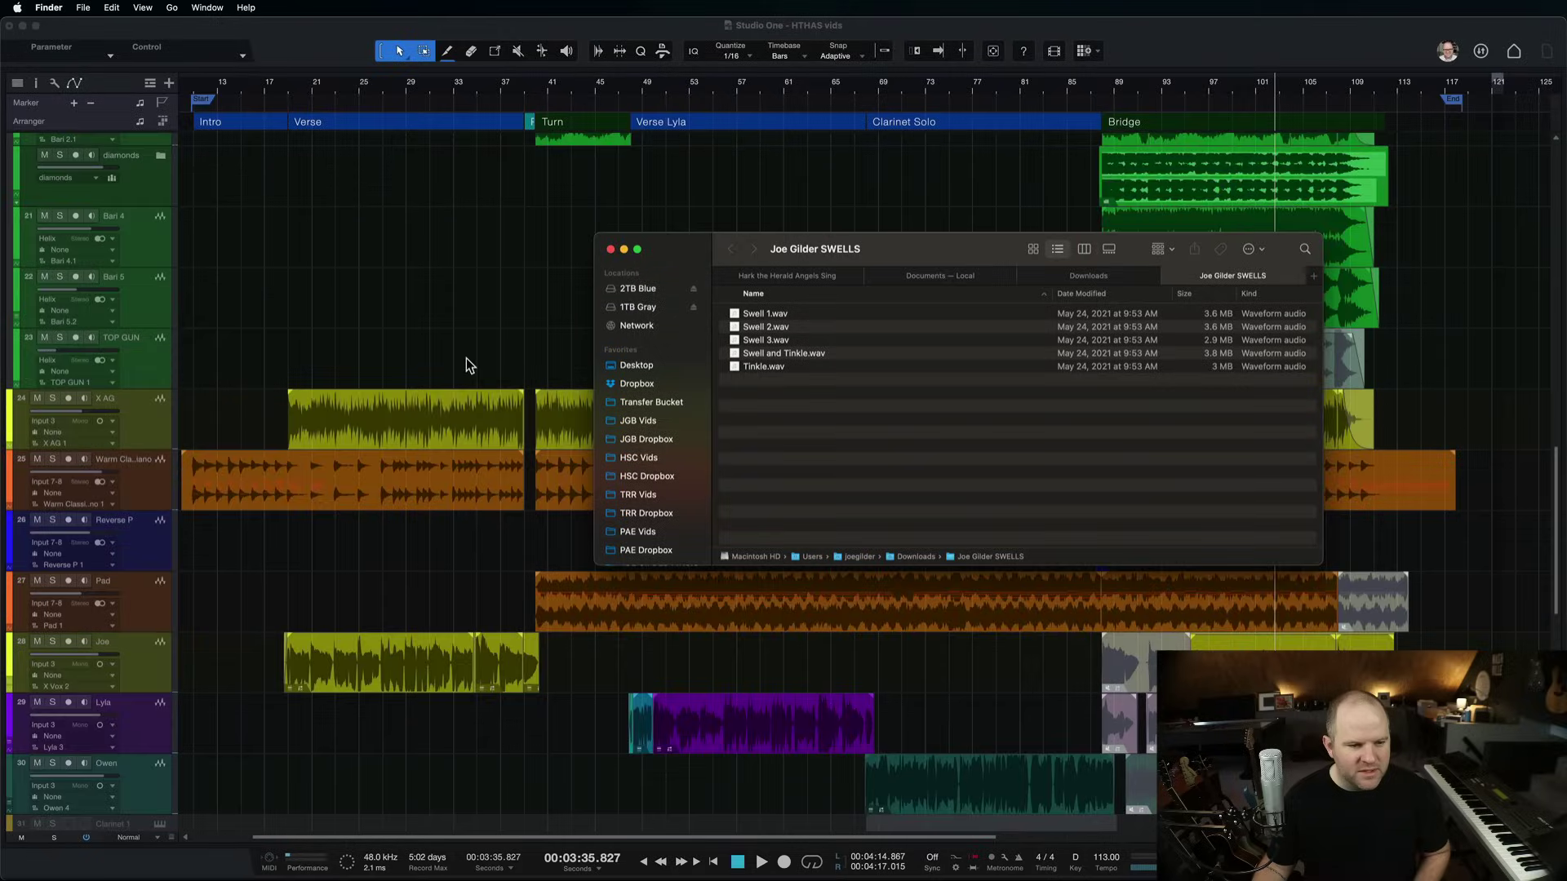
scroll(465, 365, down, 10)
Step: Delete the Swell 1 event and its track, then save to trigger the copy-external-files prompt
click(479, 726)
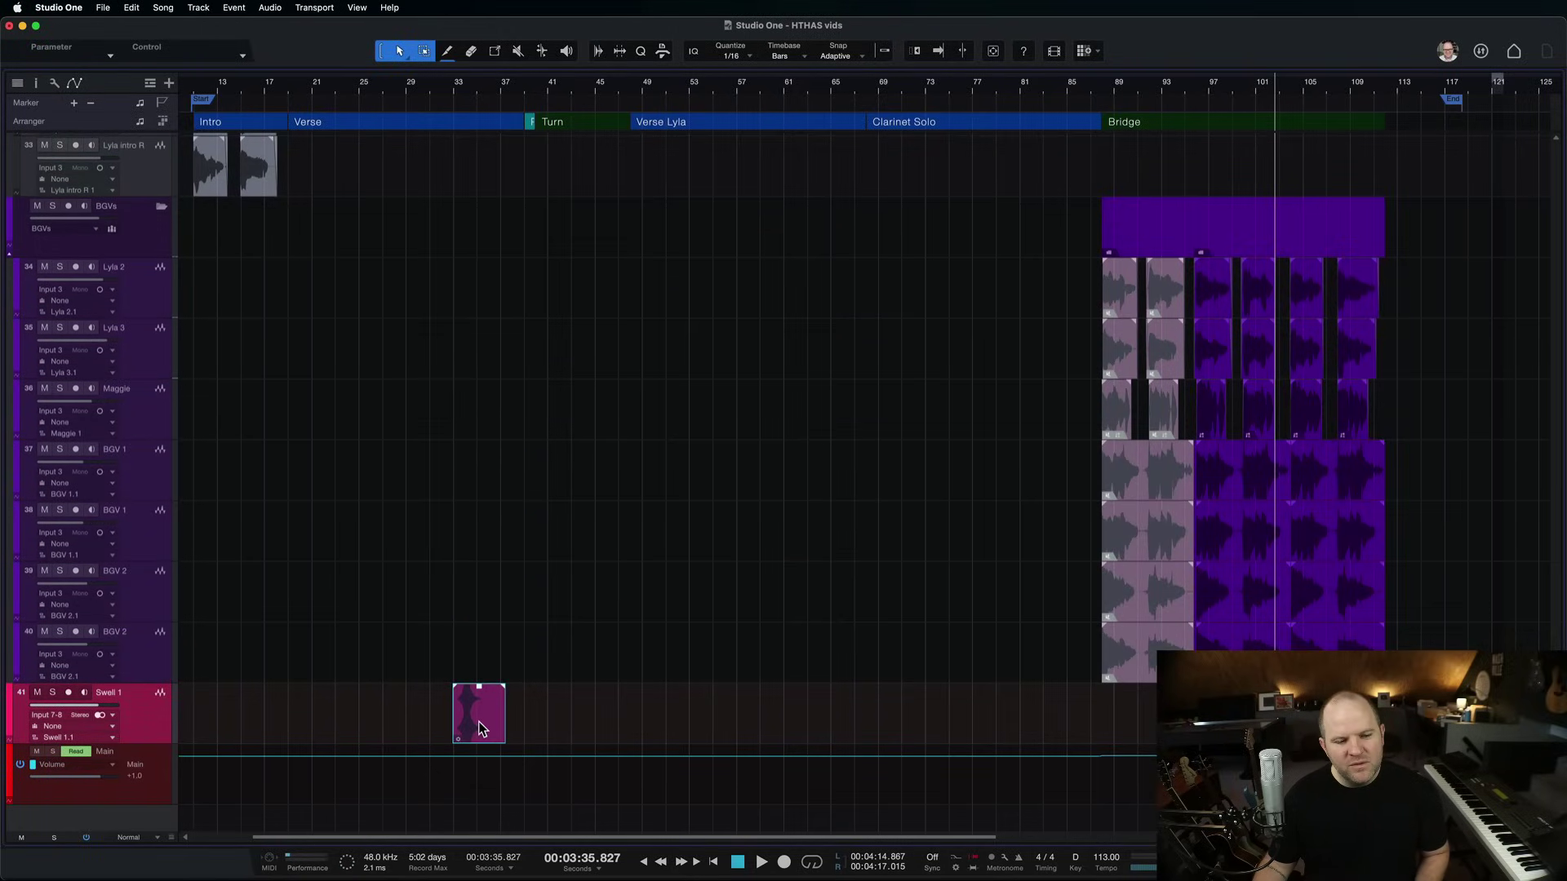
key(Delete)
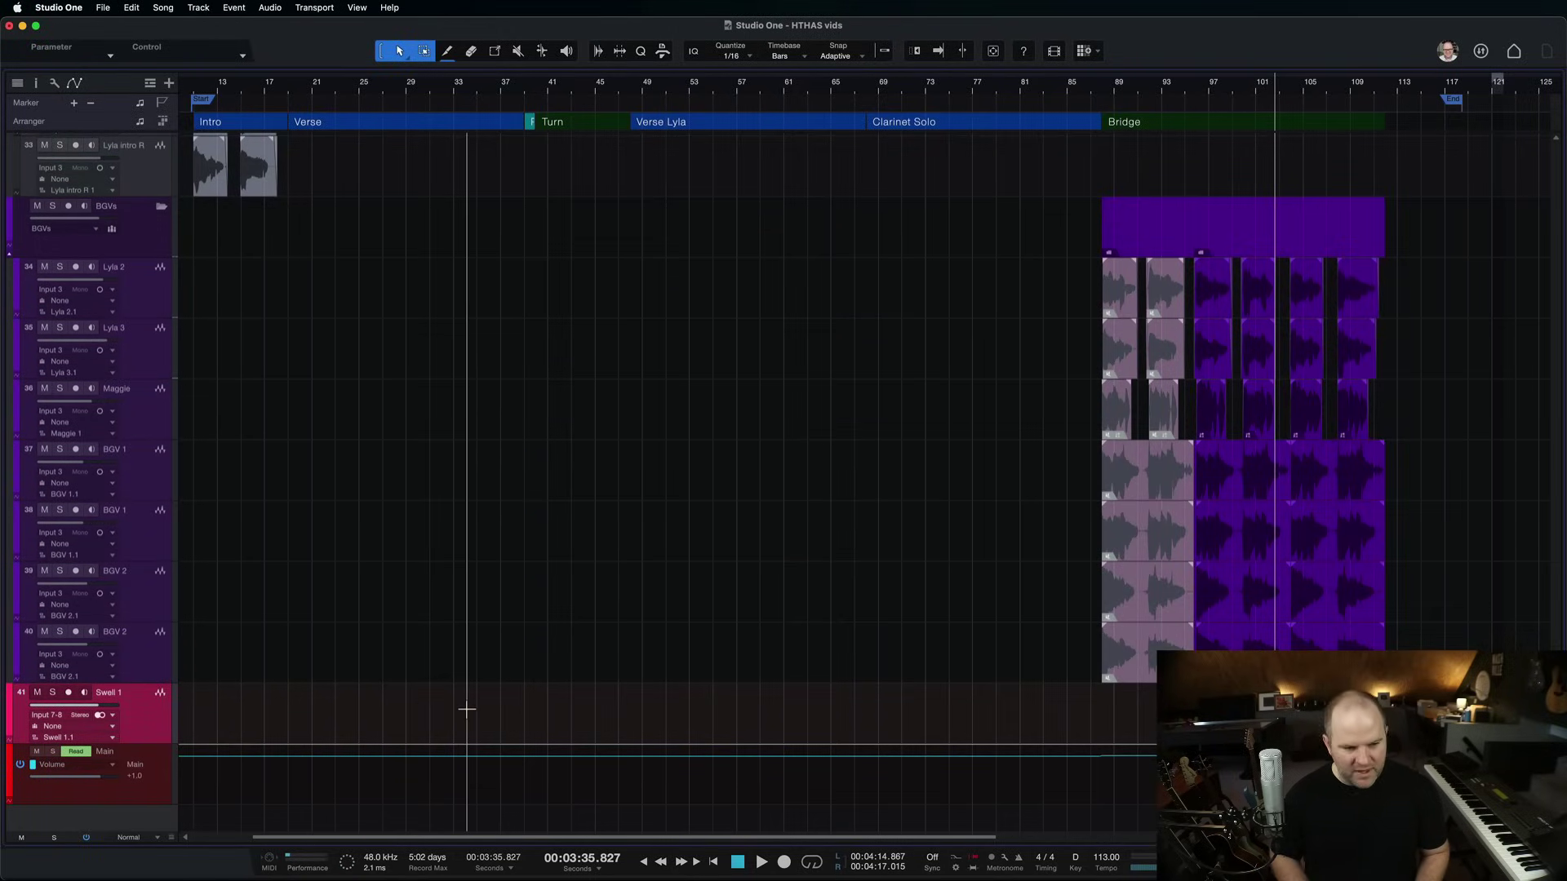
click(151, 727)
key(Delete)
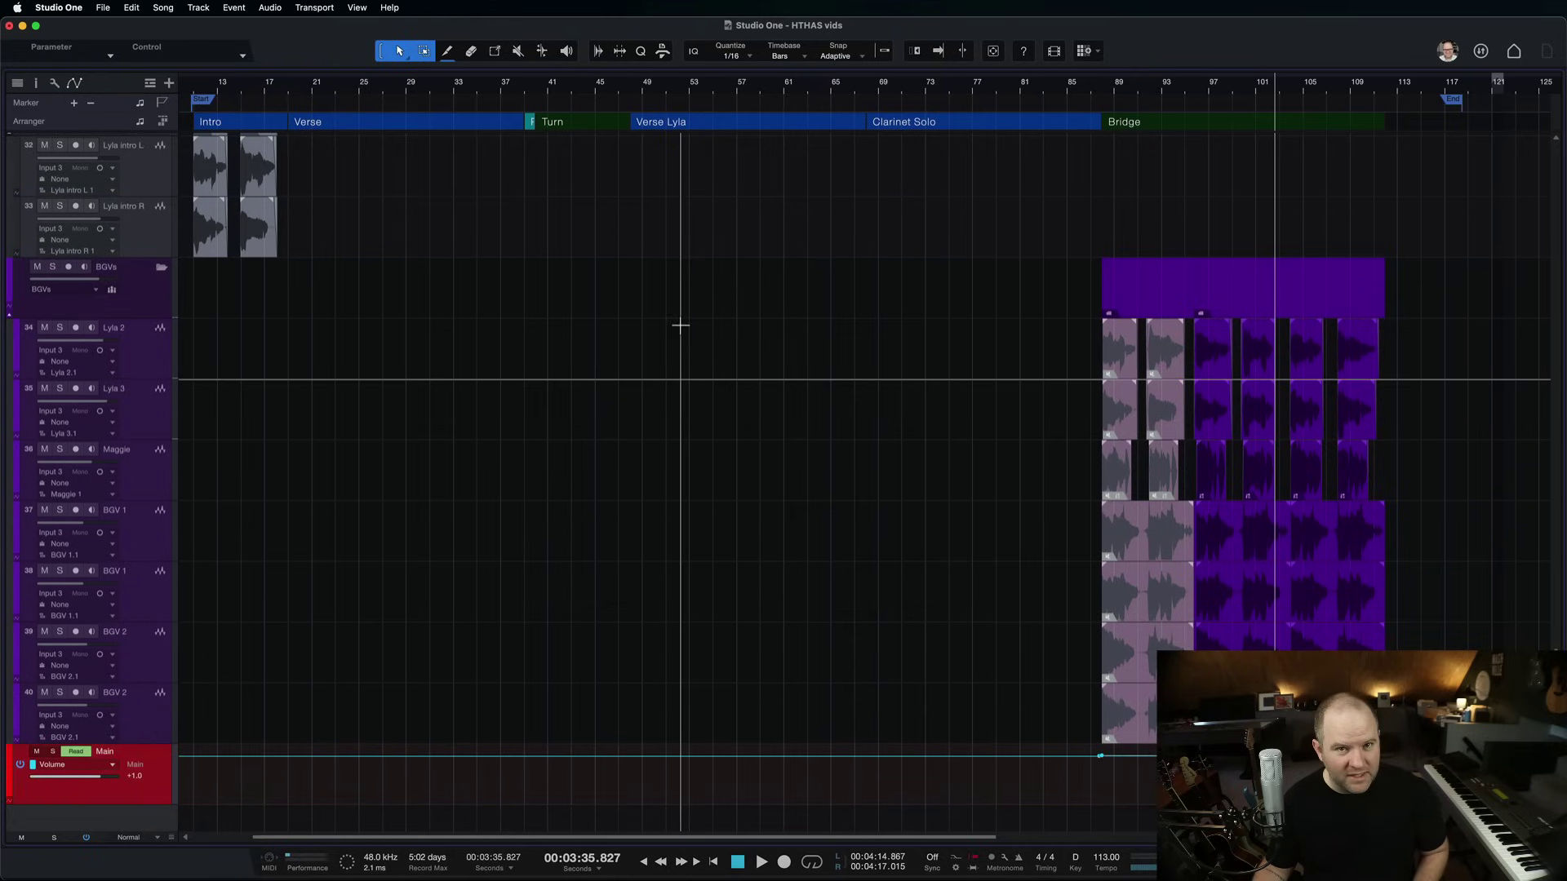
key(super+s)
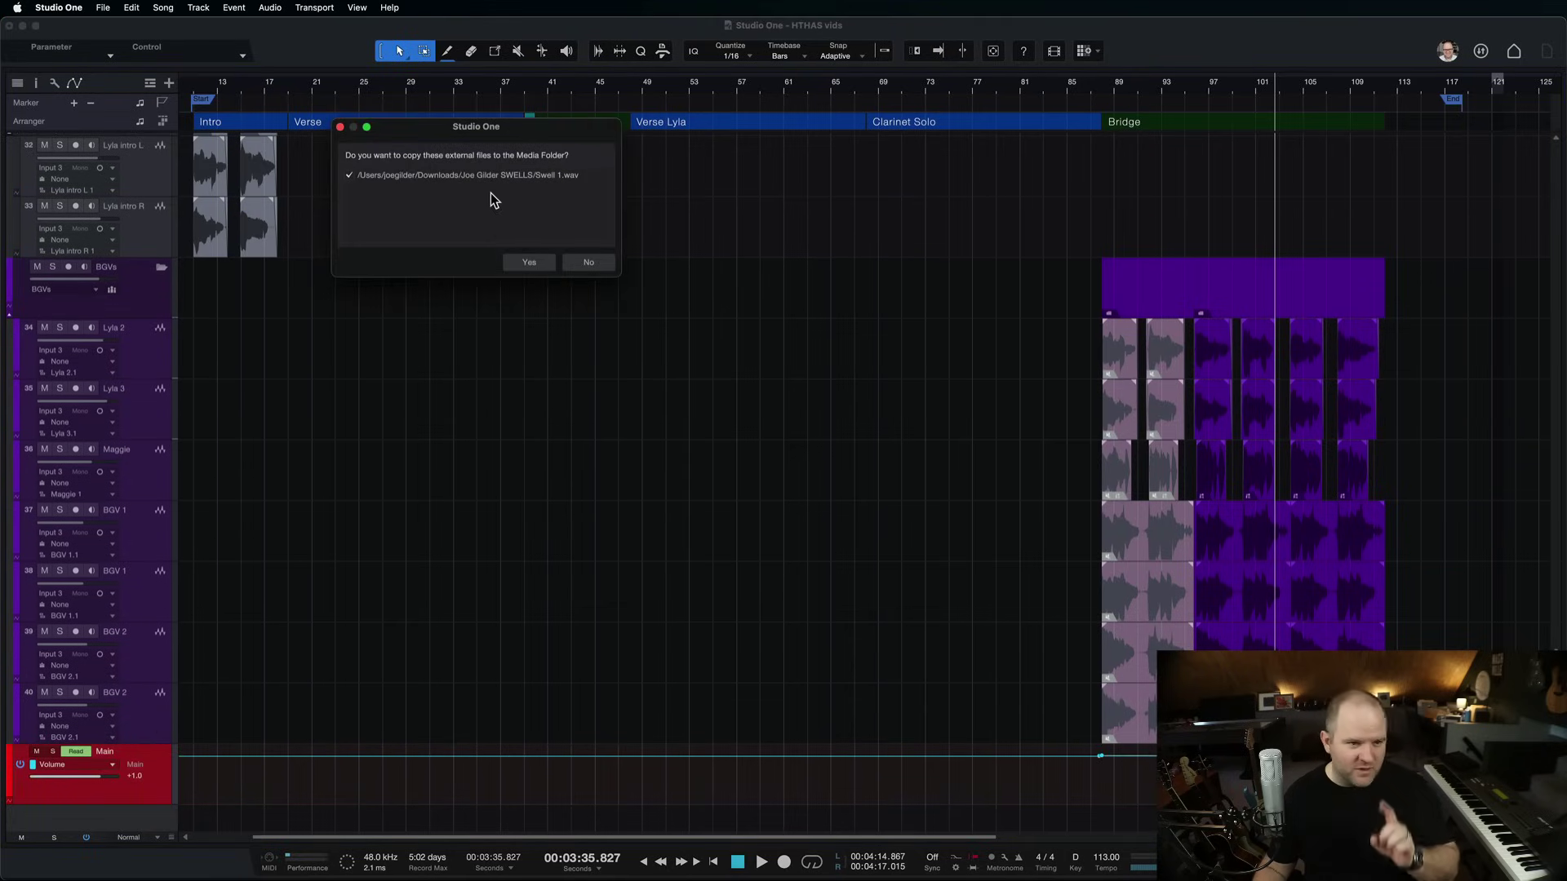
Step: Toggle Swell 1.wav off and back on, then decline copying it into the Media folder
click(350, 173)
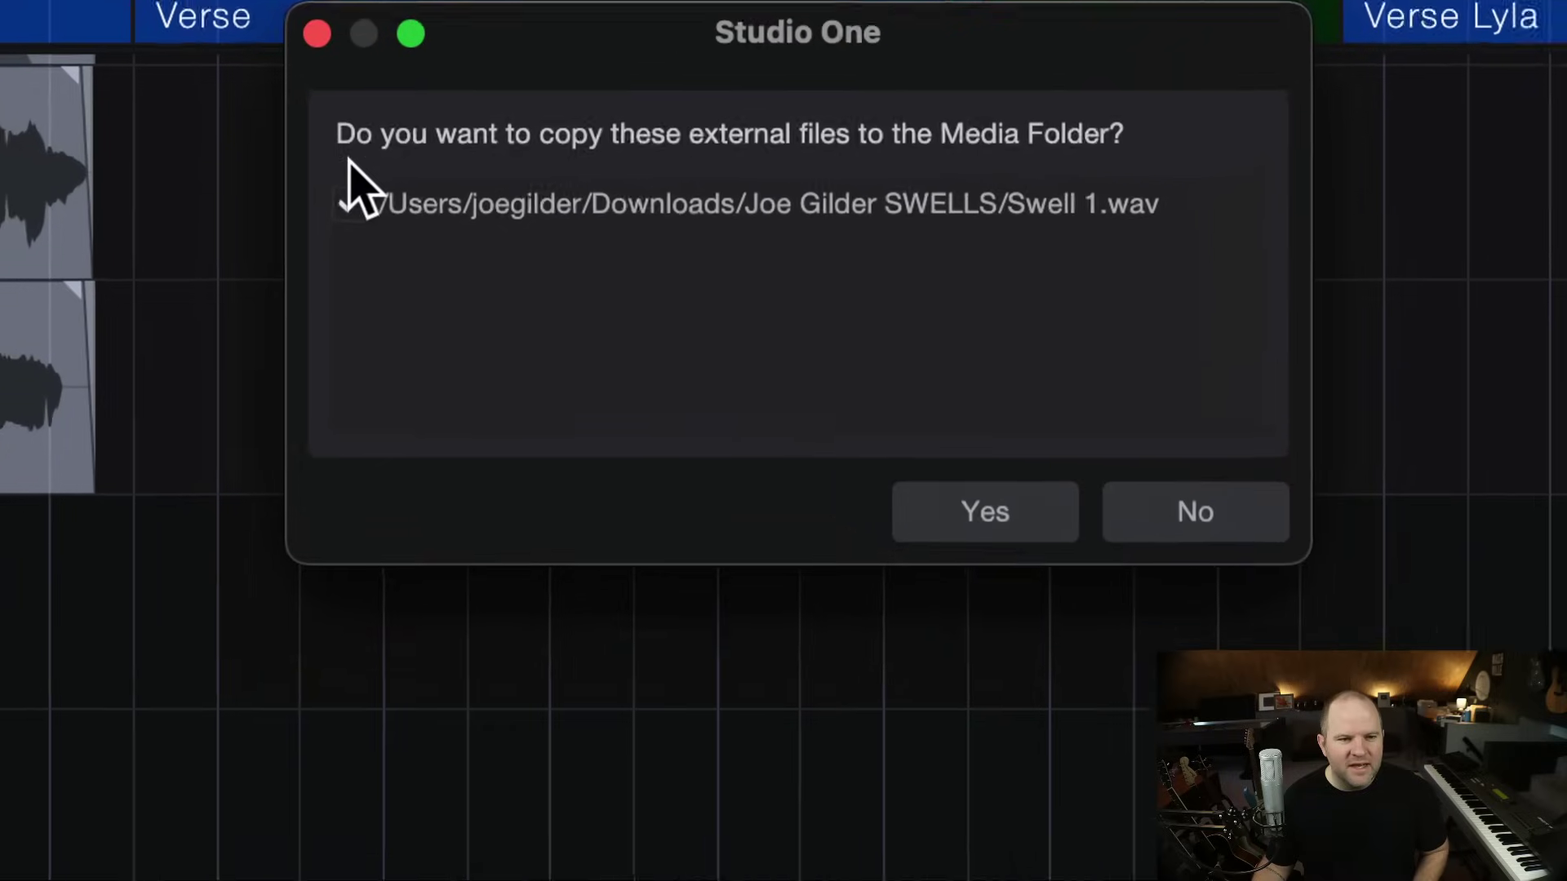
click(349, 173)
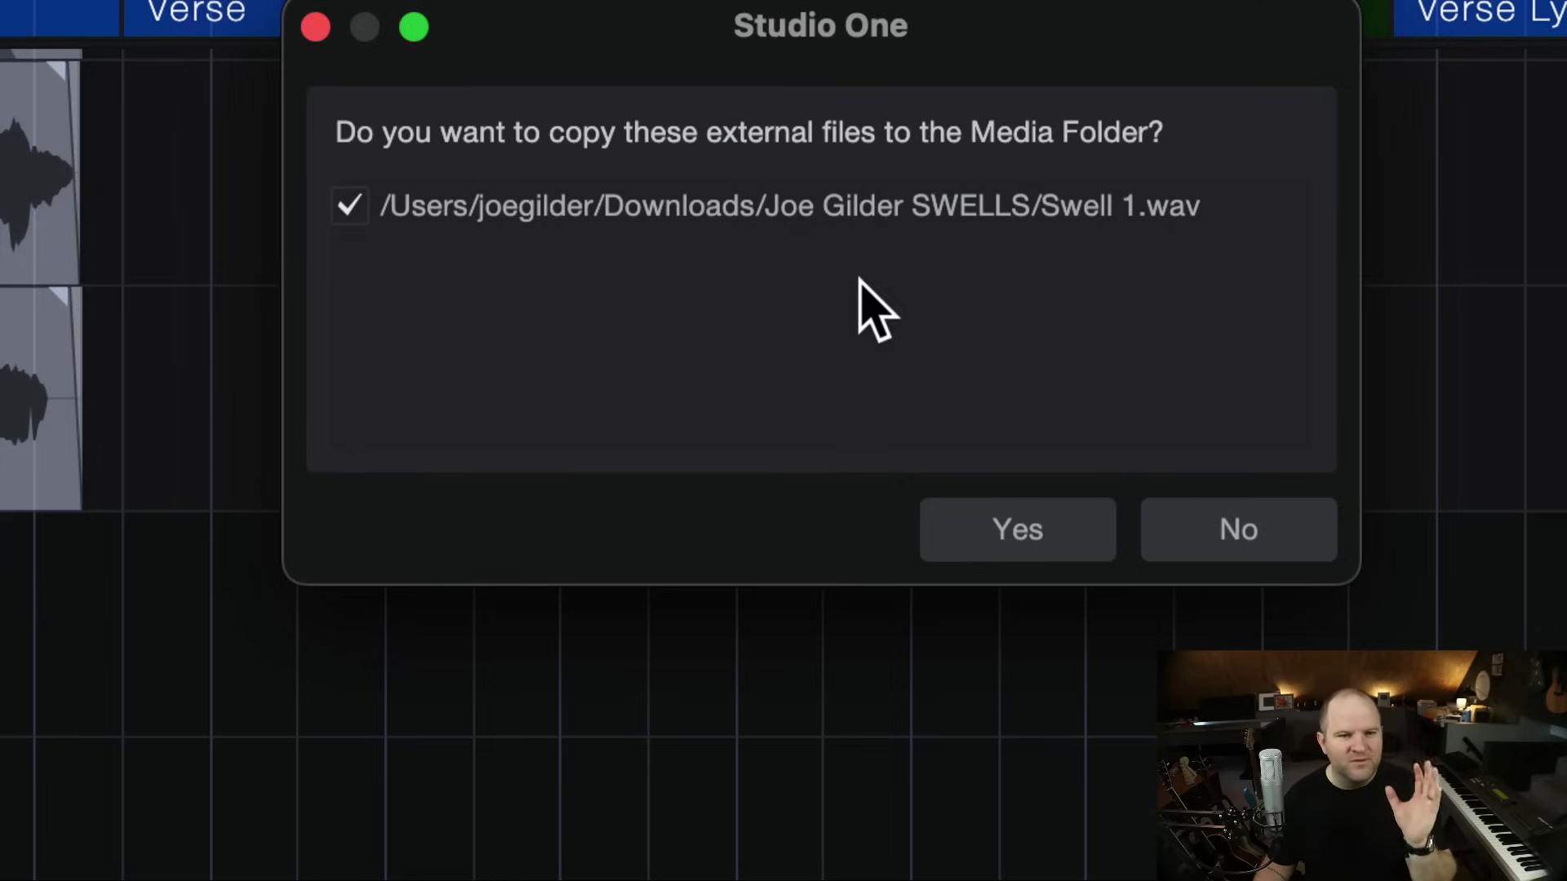
click(1191, 531)
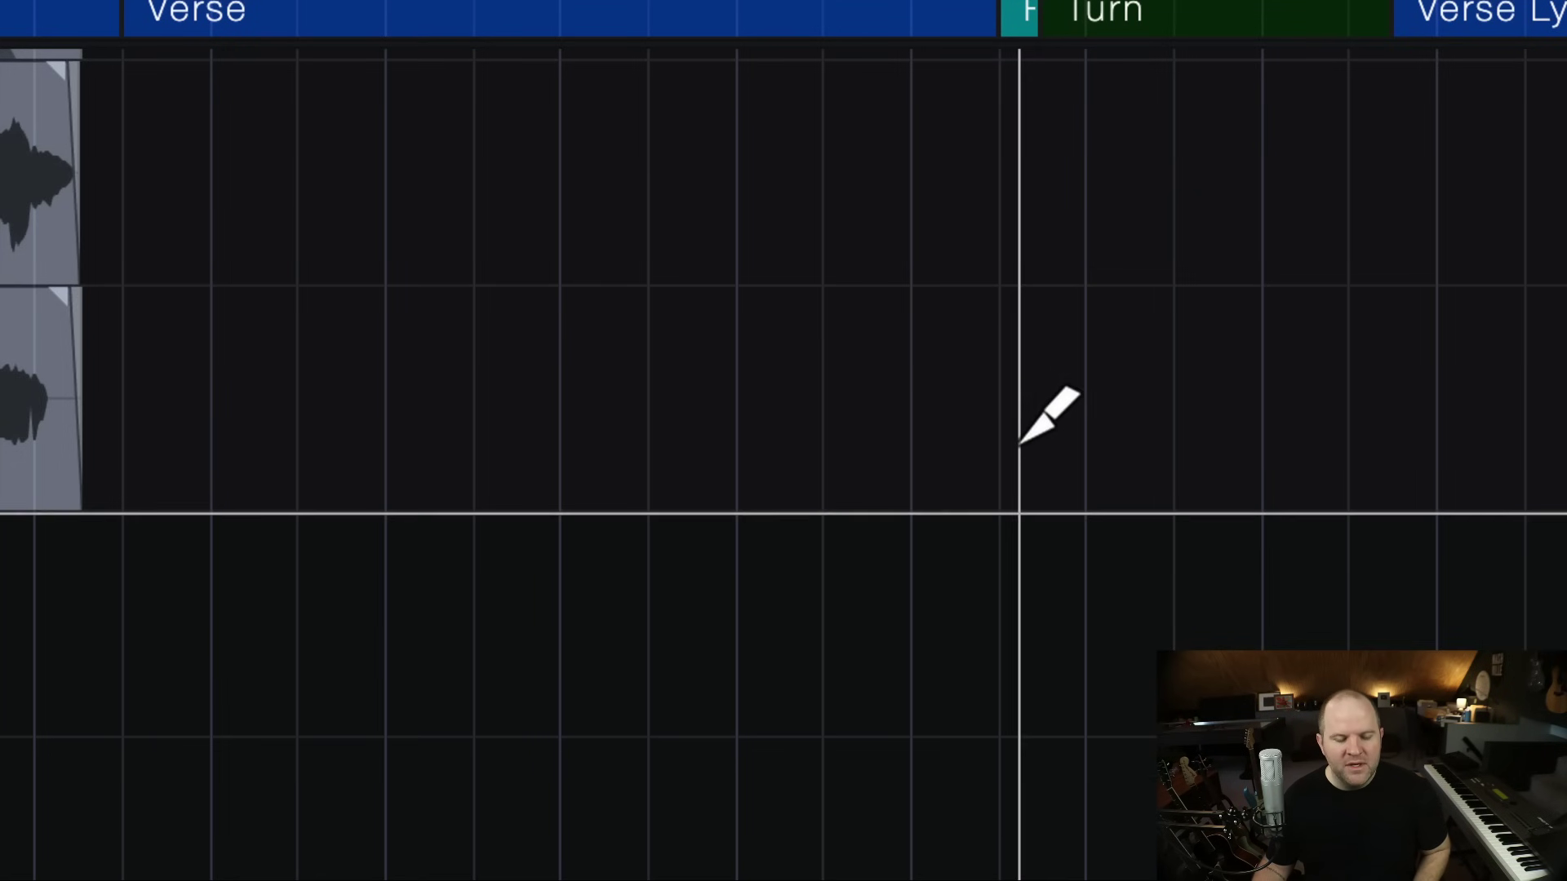
Step: Reopen Remove Unused Files, review the list now including Swell 1.wav, and tick Delete Files permanently
scroll(1020, 445, up, 3)
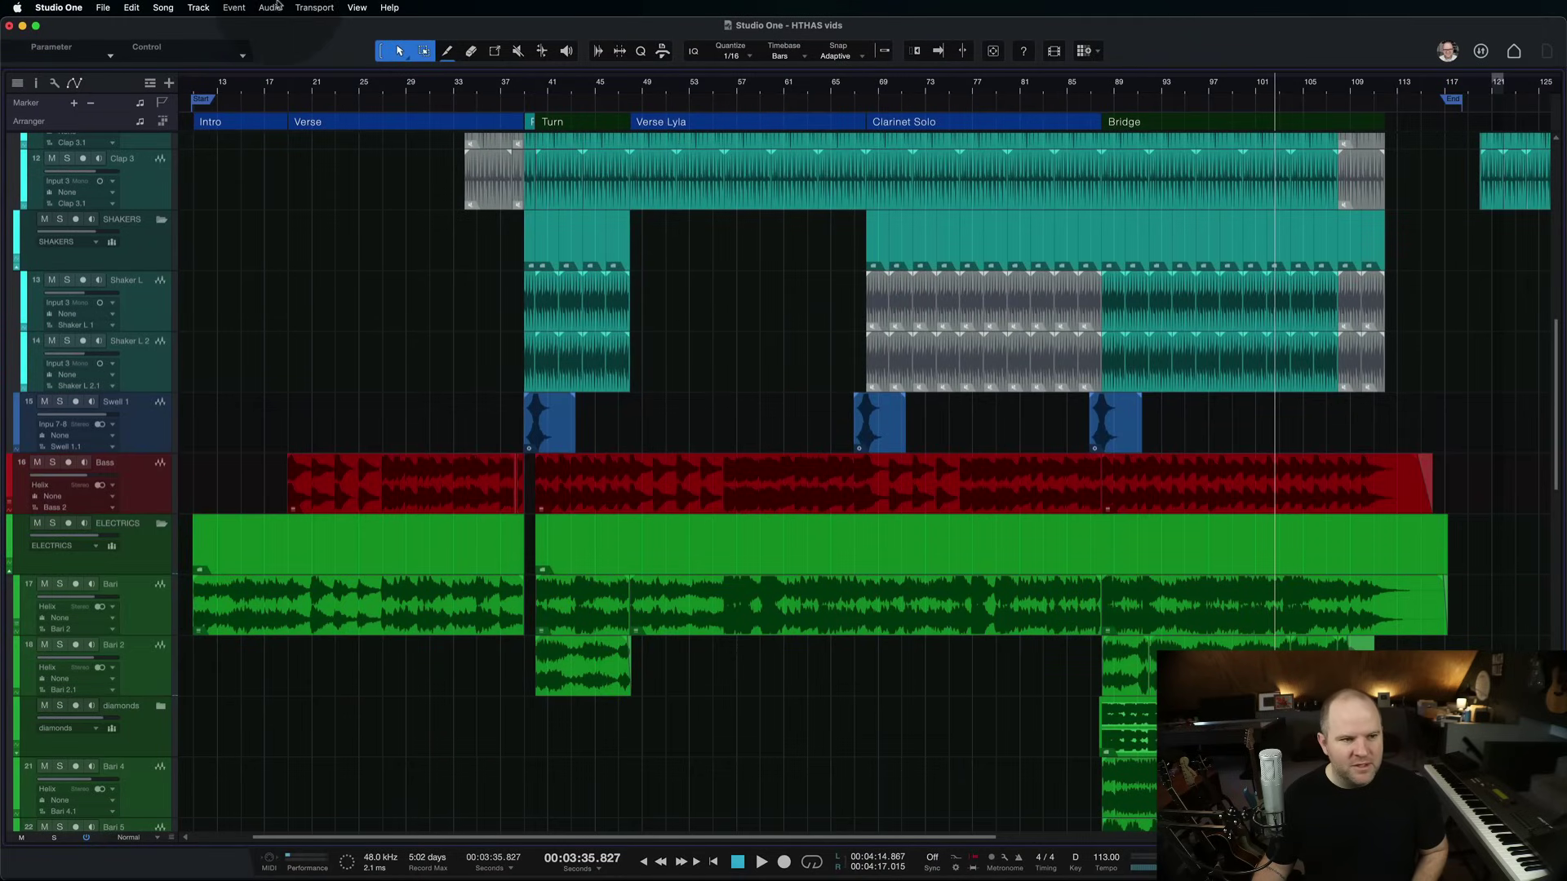
click(159, 8)
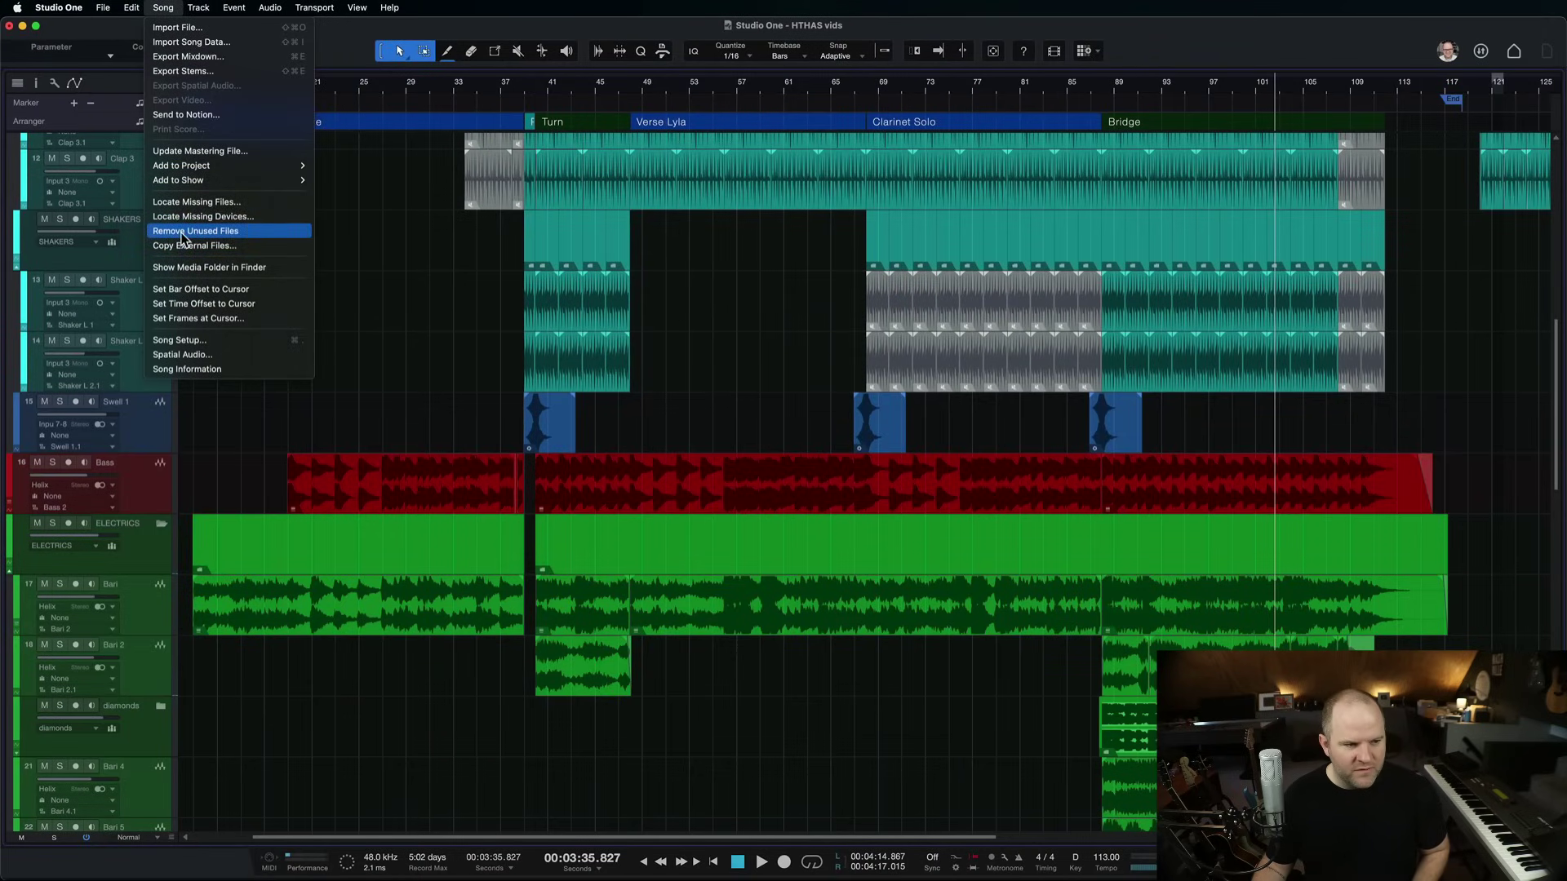
key(Escape)
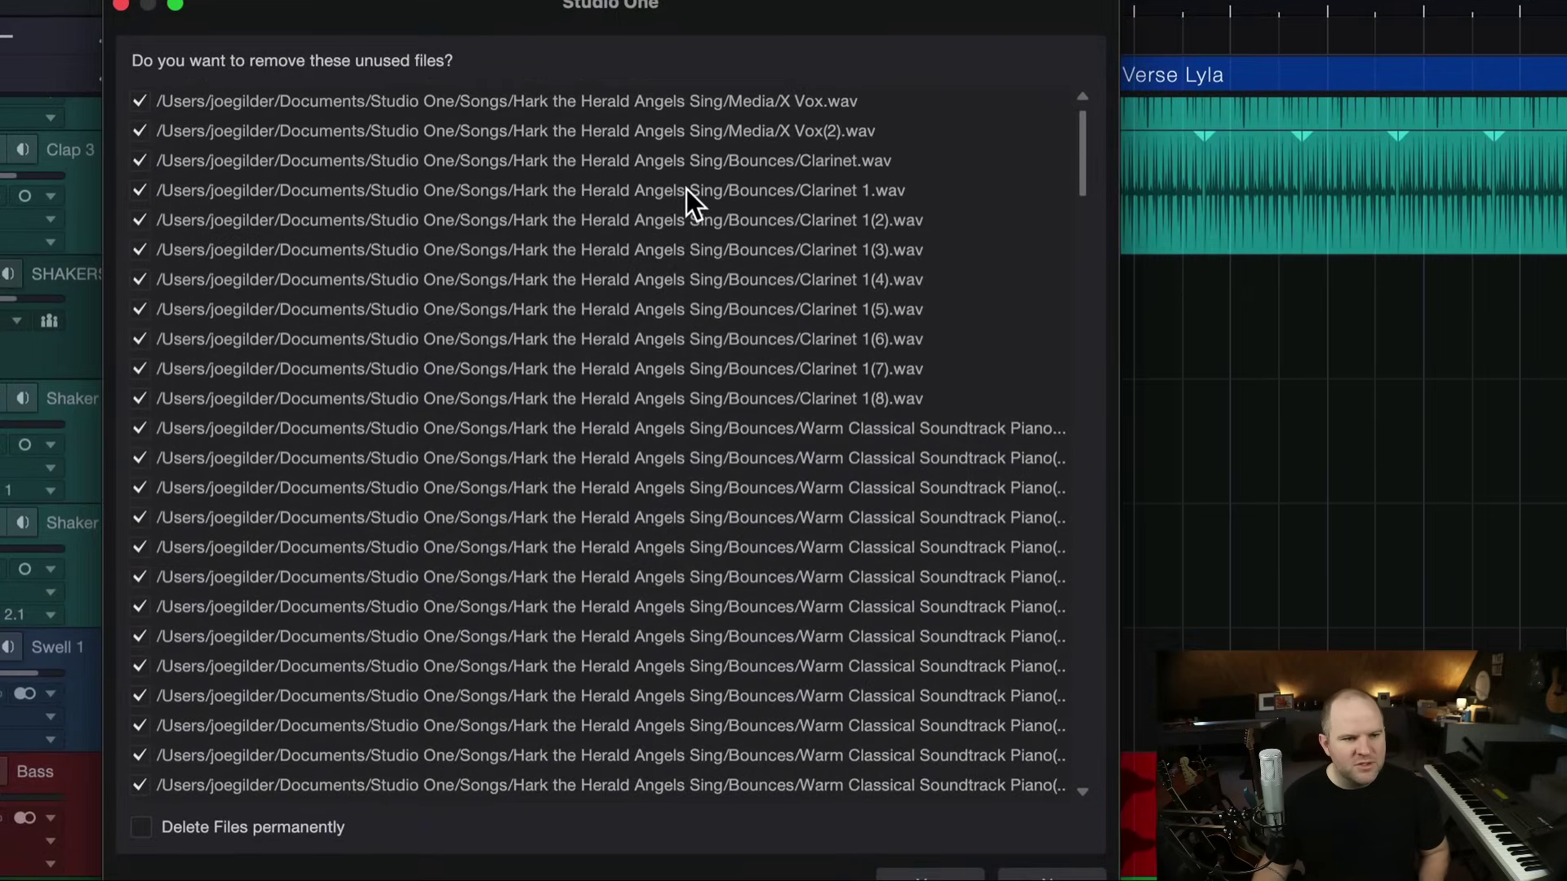
scroll(427, 193, down, 20)
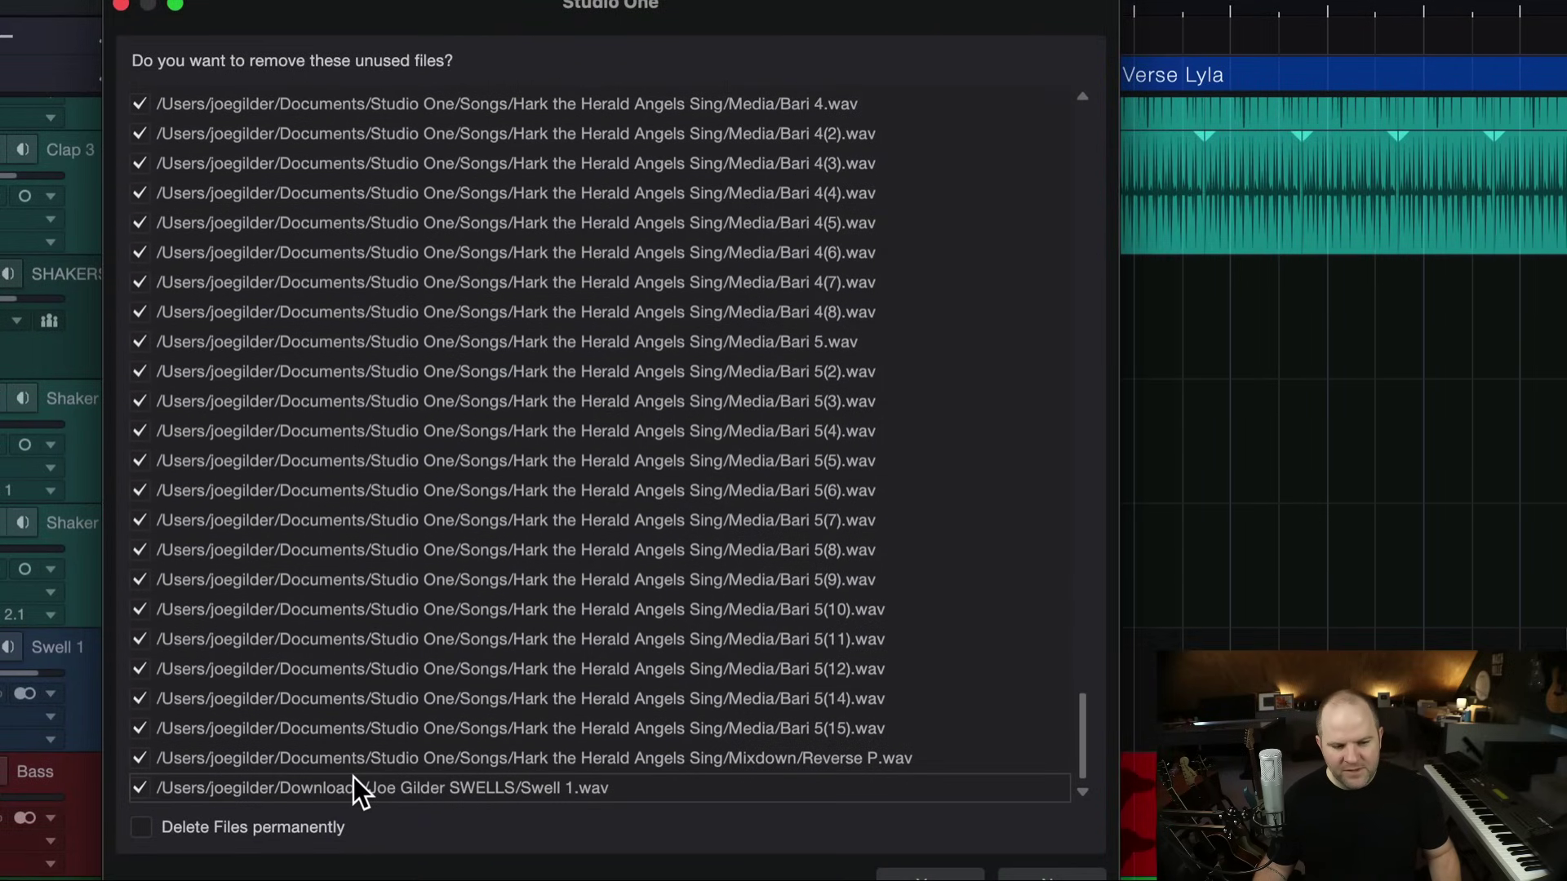
scroll(354, 777, up, 20)
scroll(465, 305, up, 15)
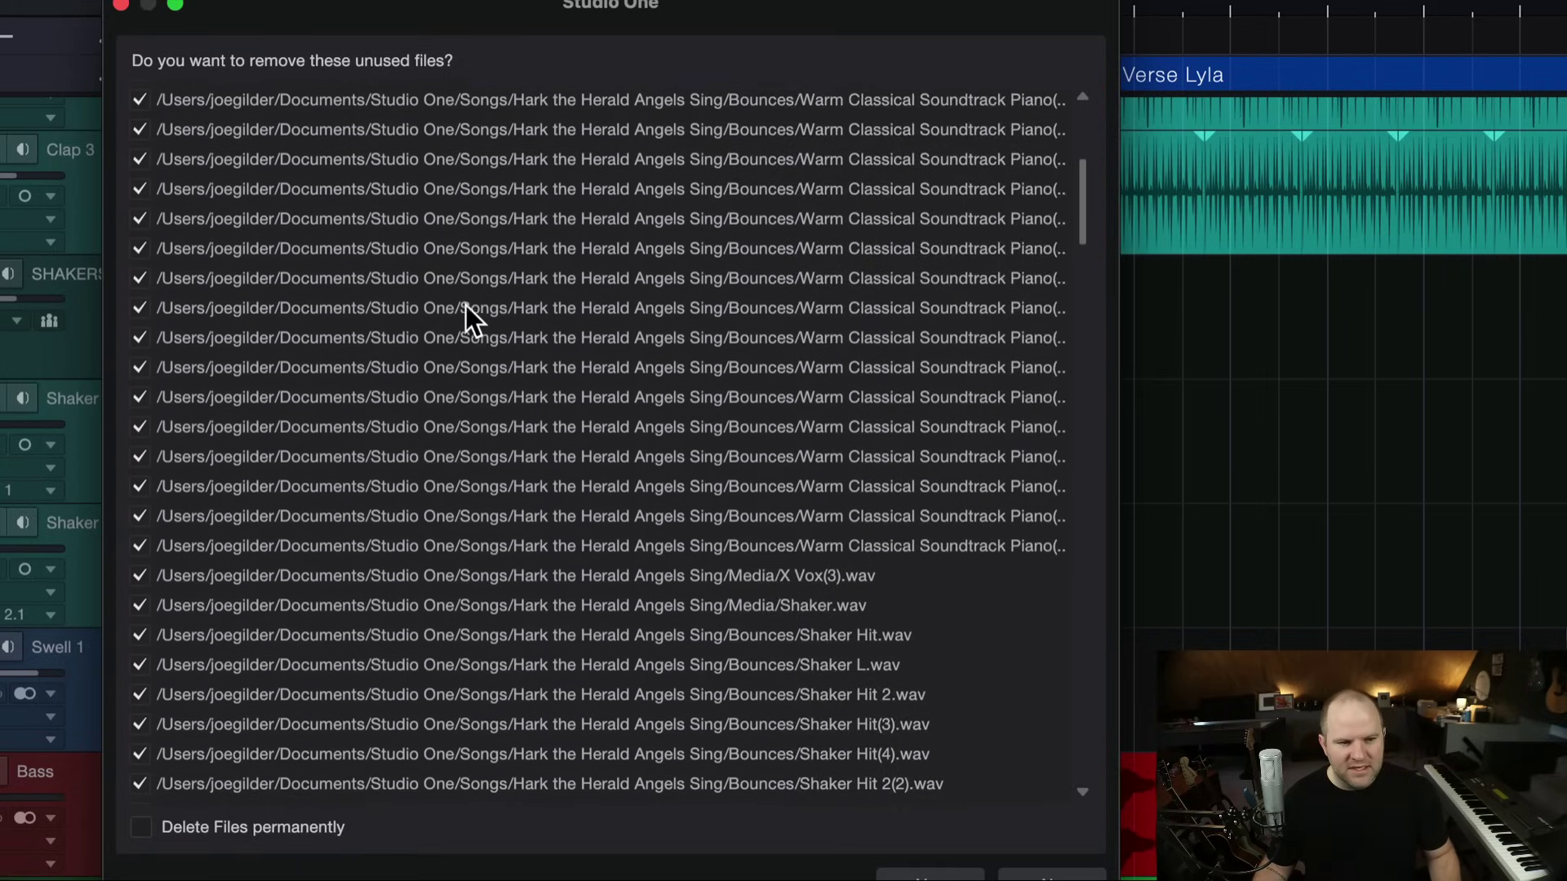
scroll(466, 305, down, 20)
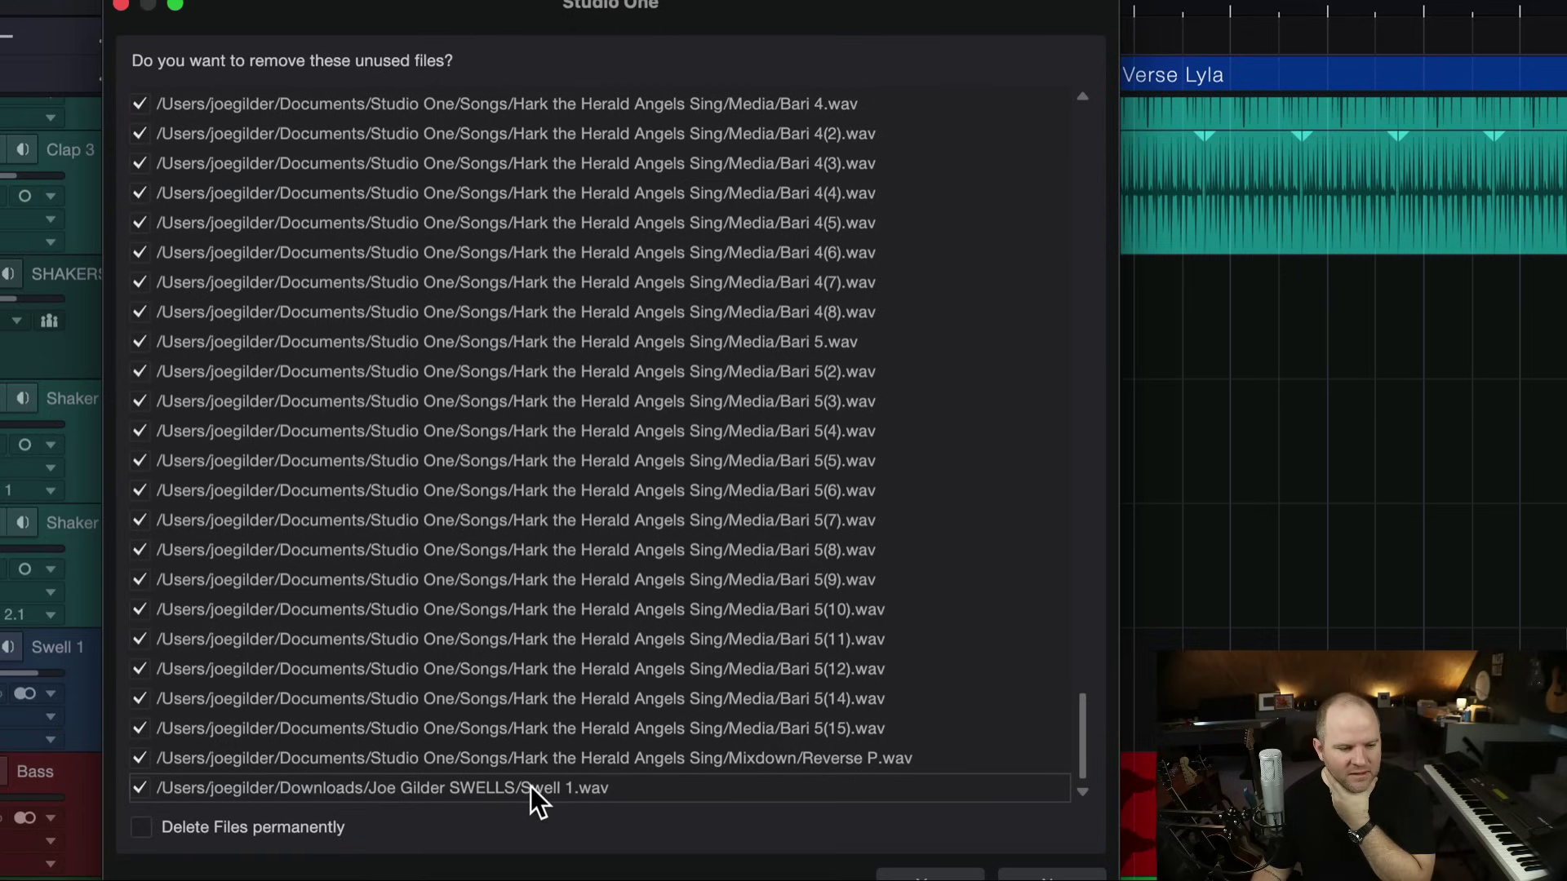
click(141, 827)
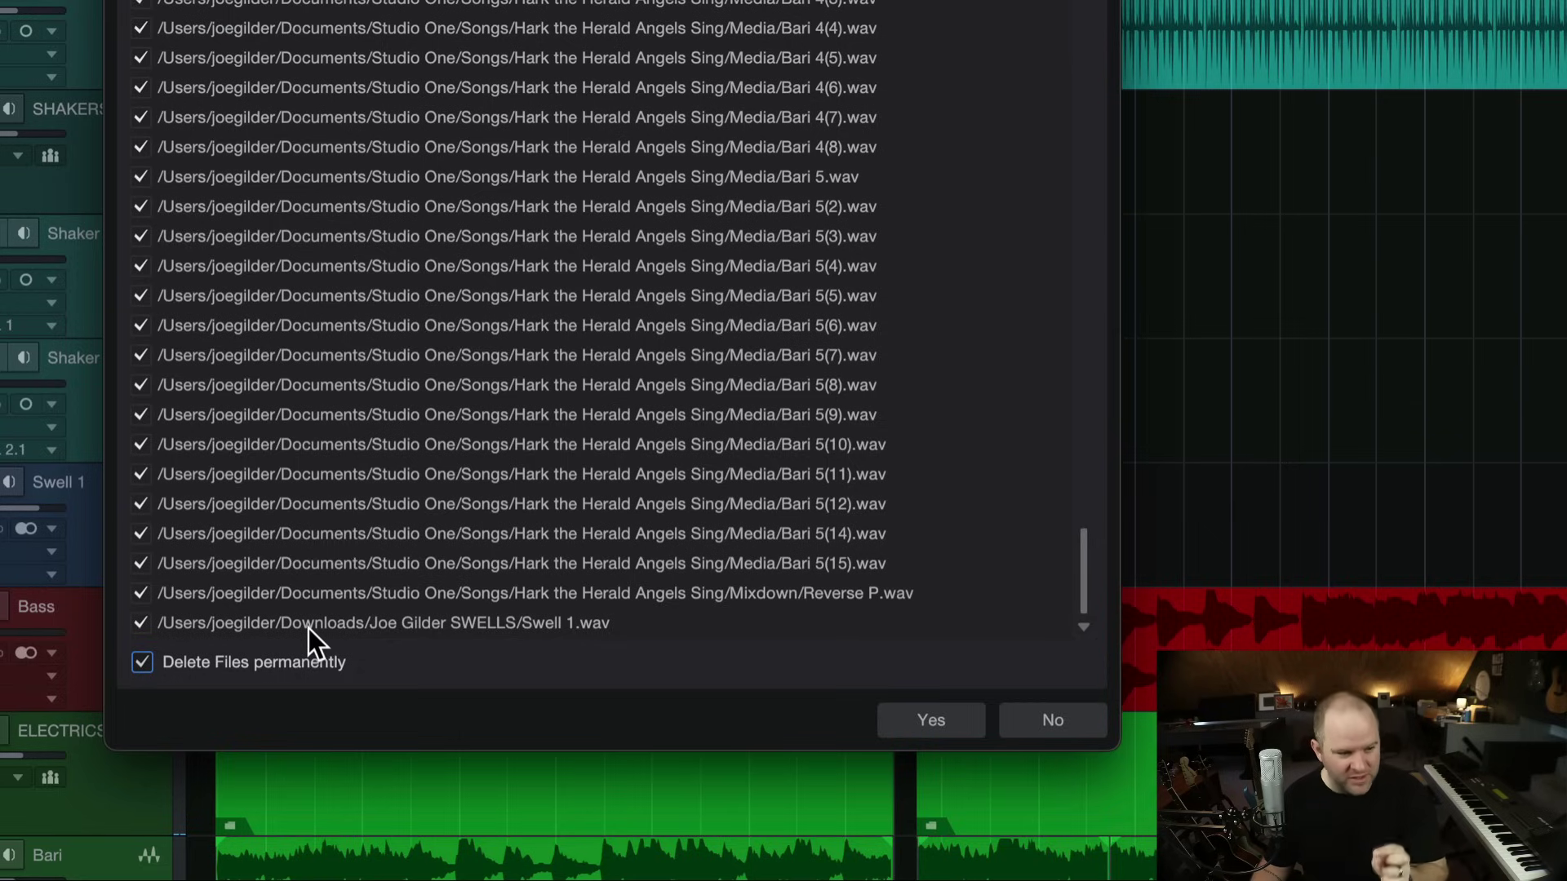
Step: Mark only Swell 1.wav for removal, leave permanent deletion off, and confirm with Yes
click(142, 622)
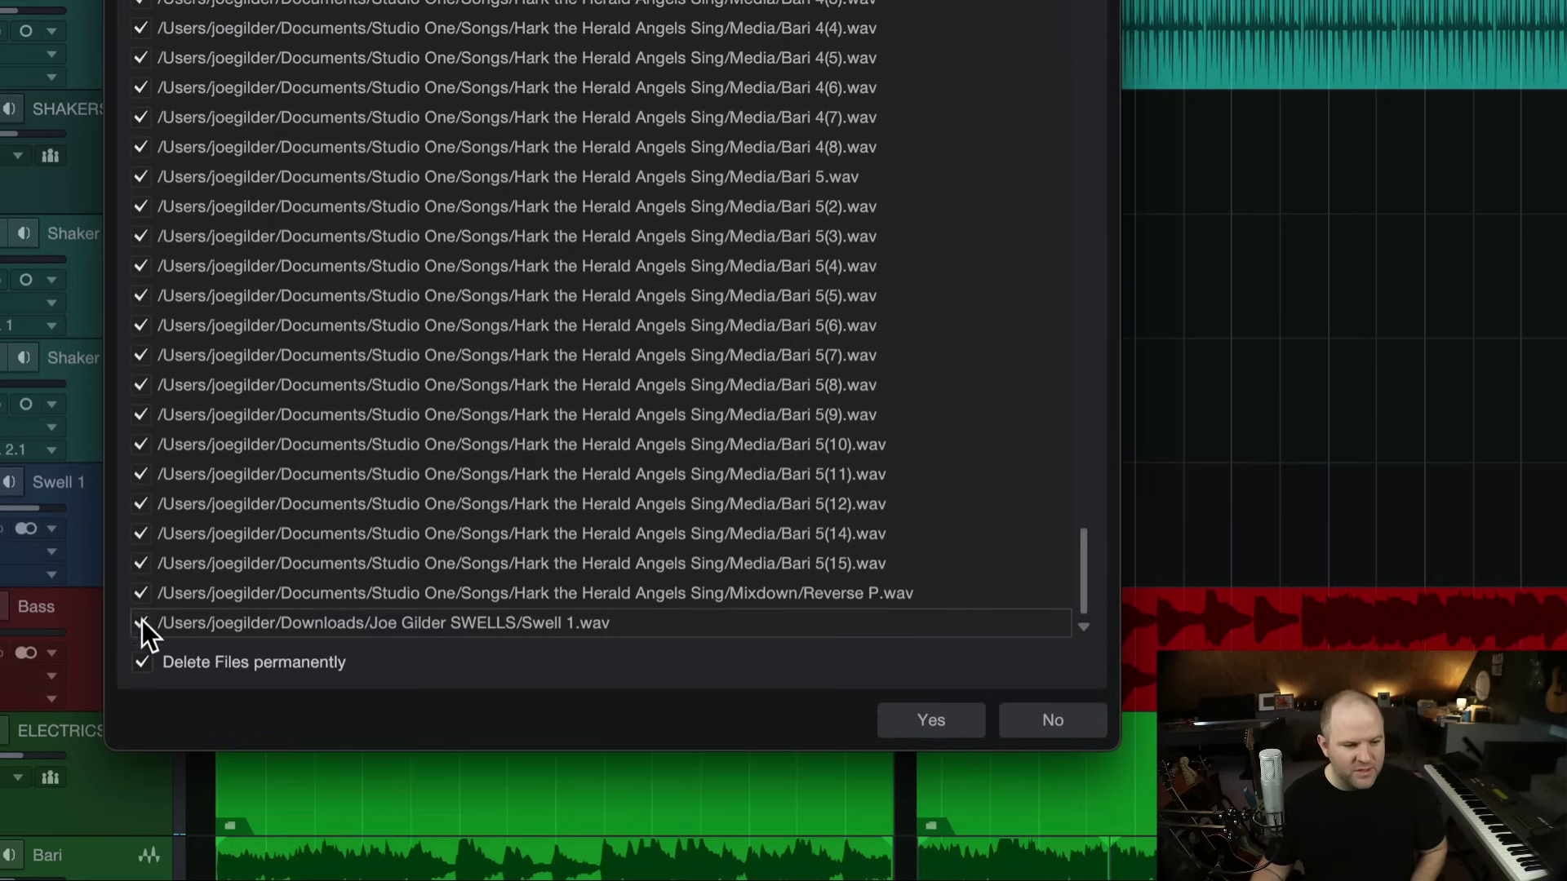
click(142, 662)
click(147, 624)
click(142, 599)
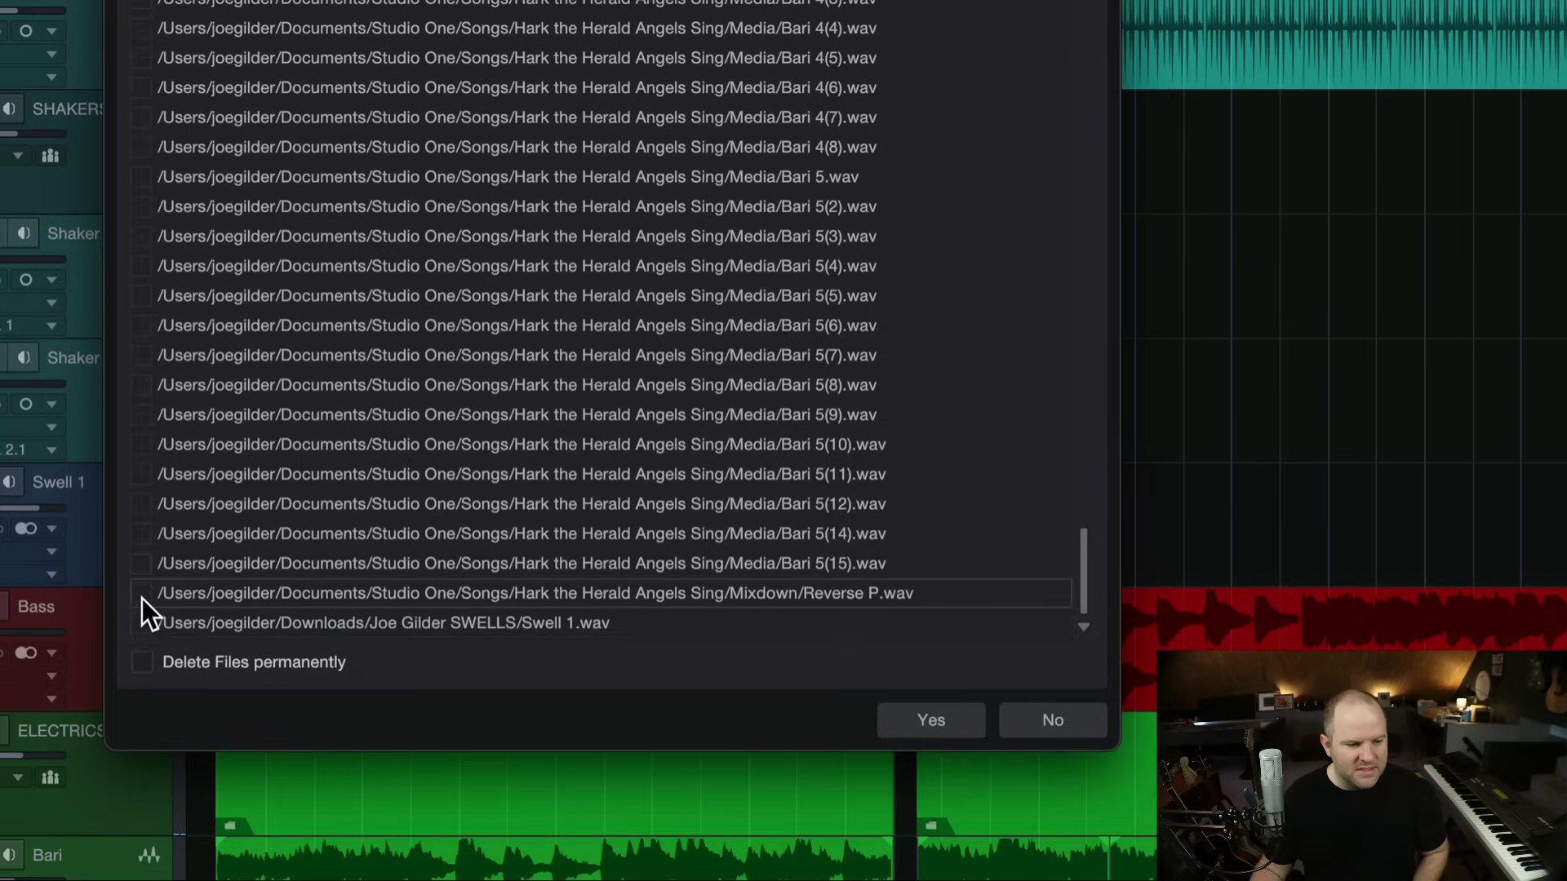
click(143, 624)
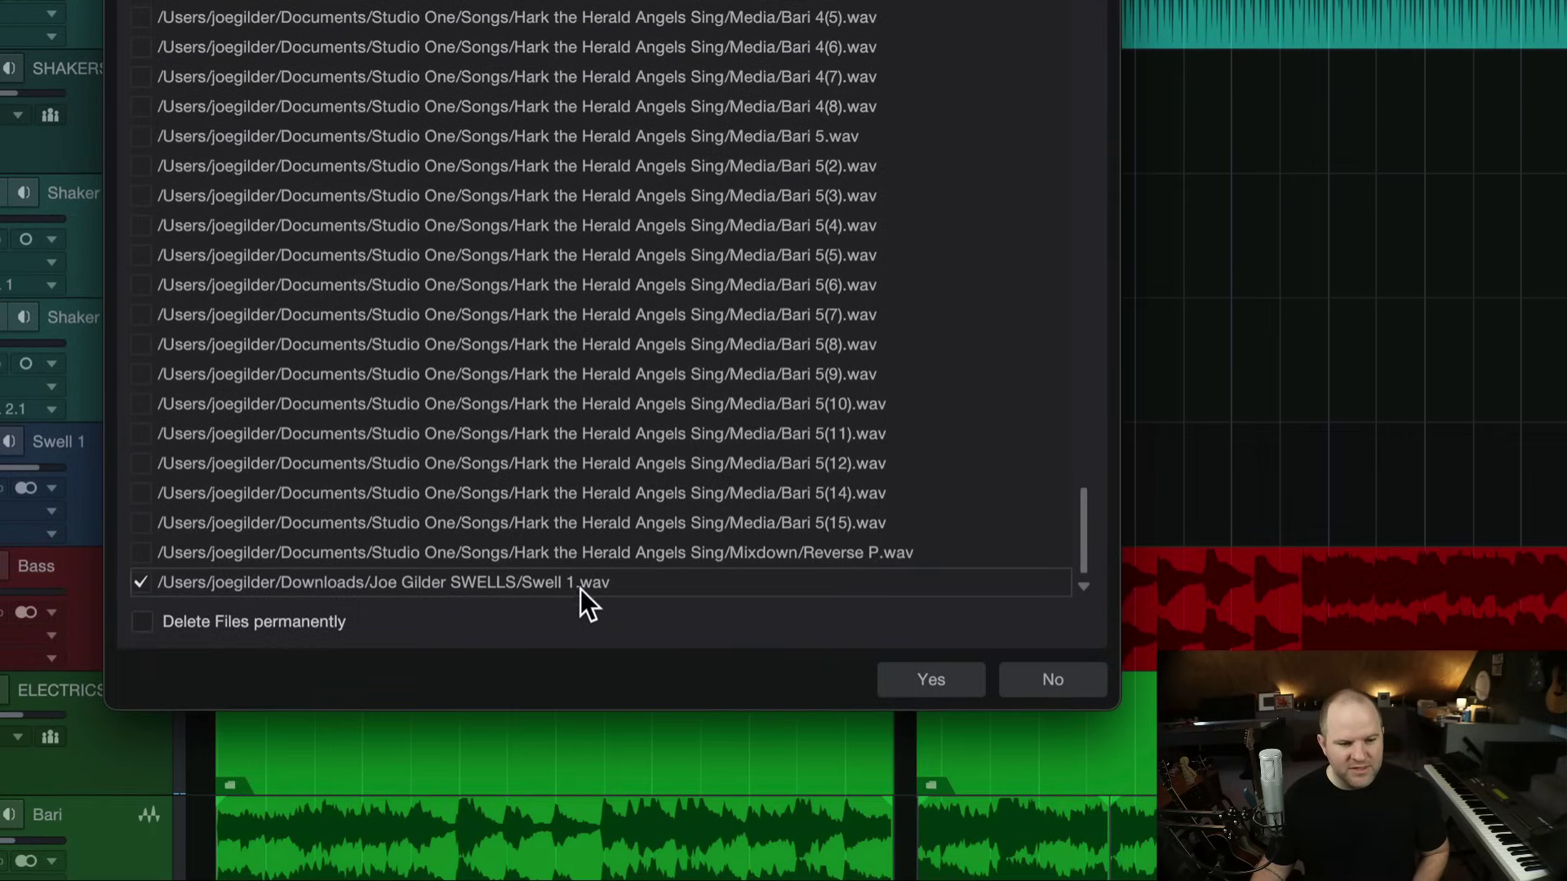
click(906, 680)
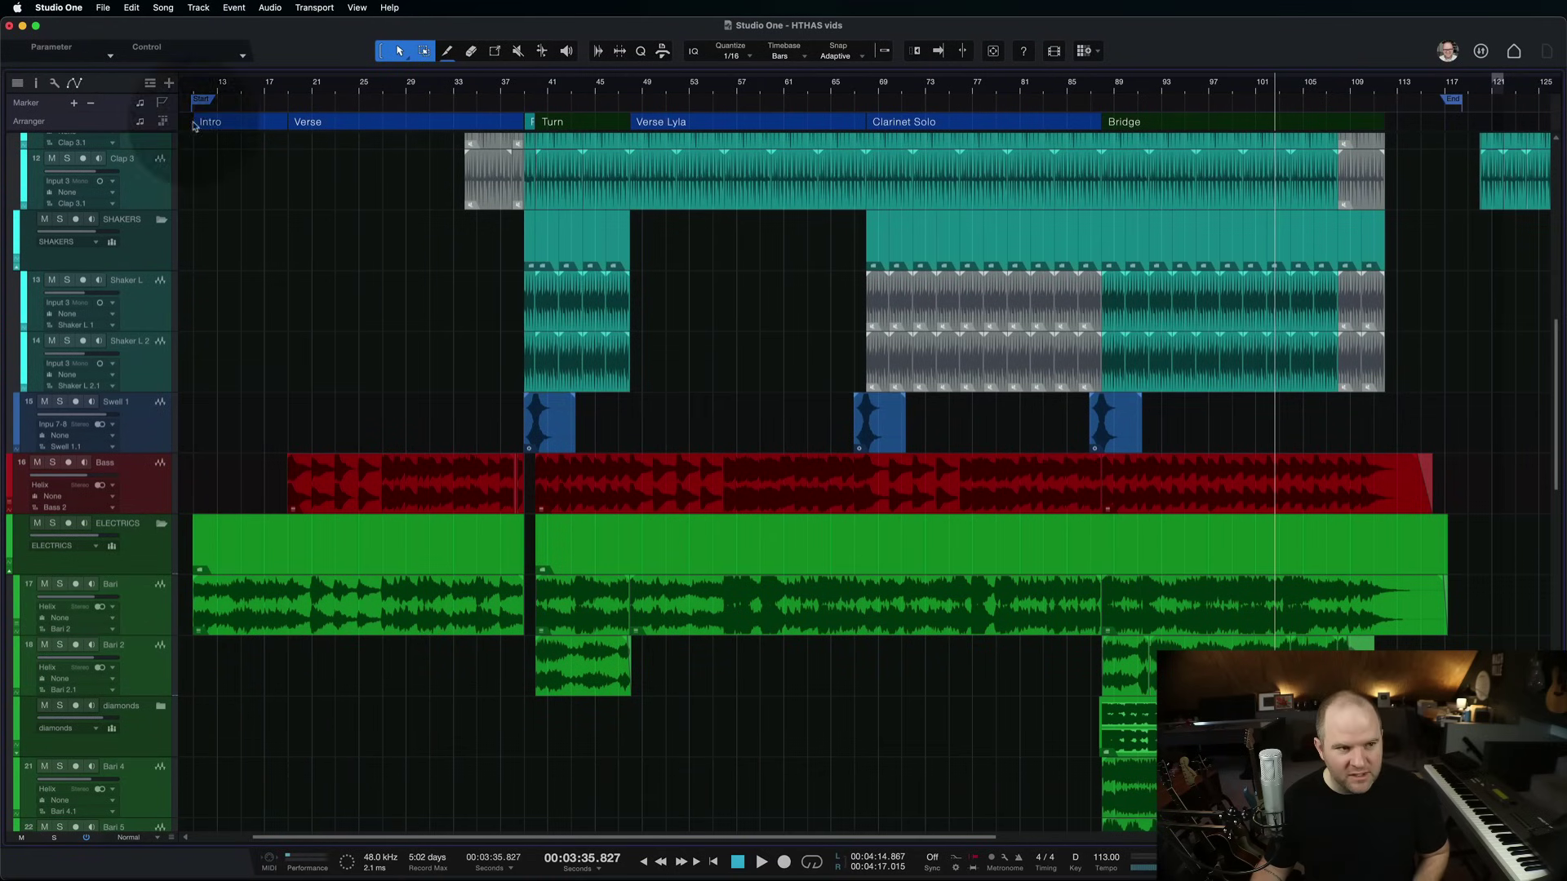
Step: Open Song > Remove Unused Files again and scroll through the remaining unused files
click(163, 7)
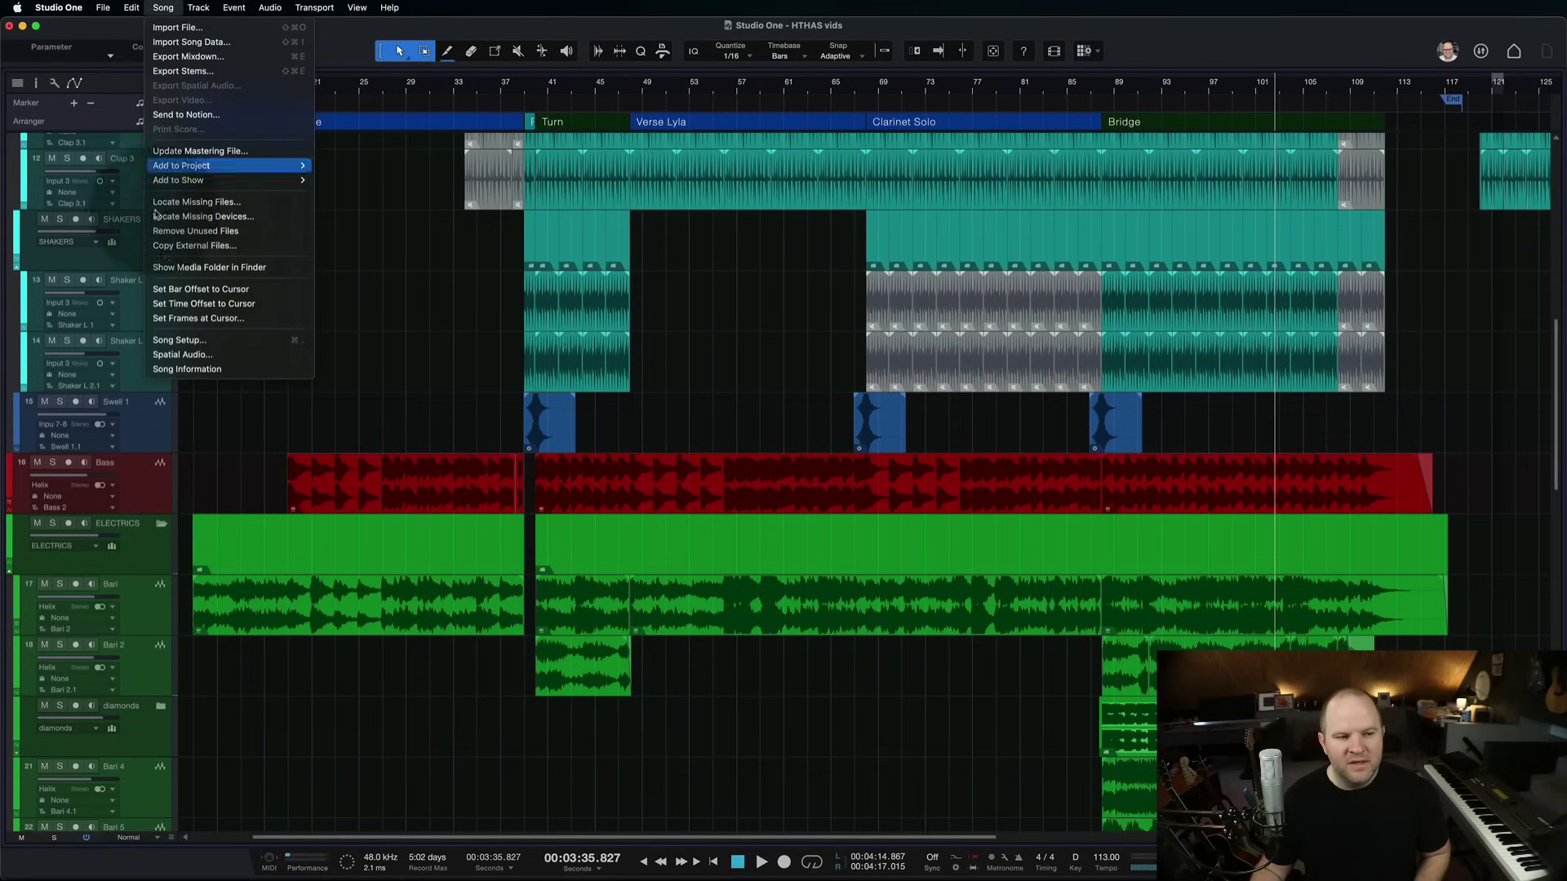
click(186, 232)
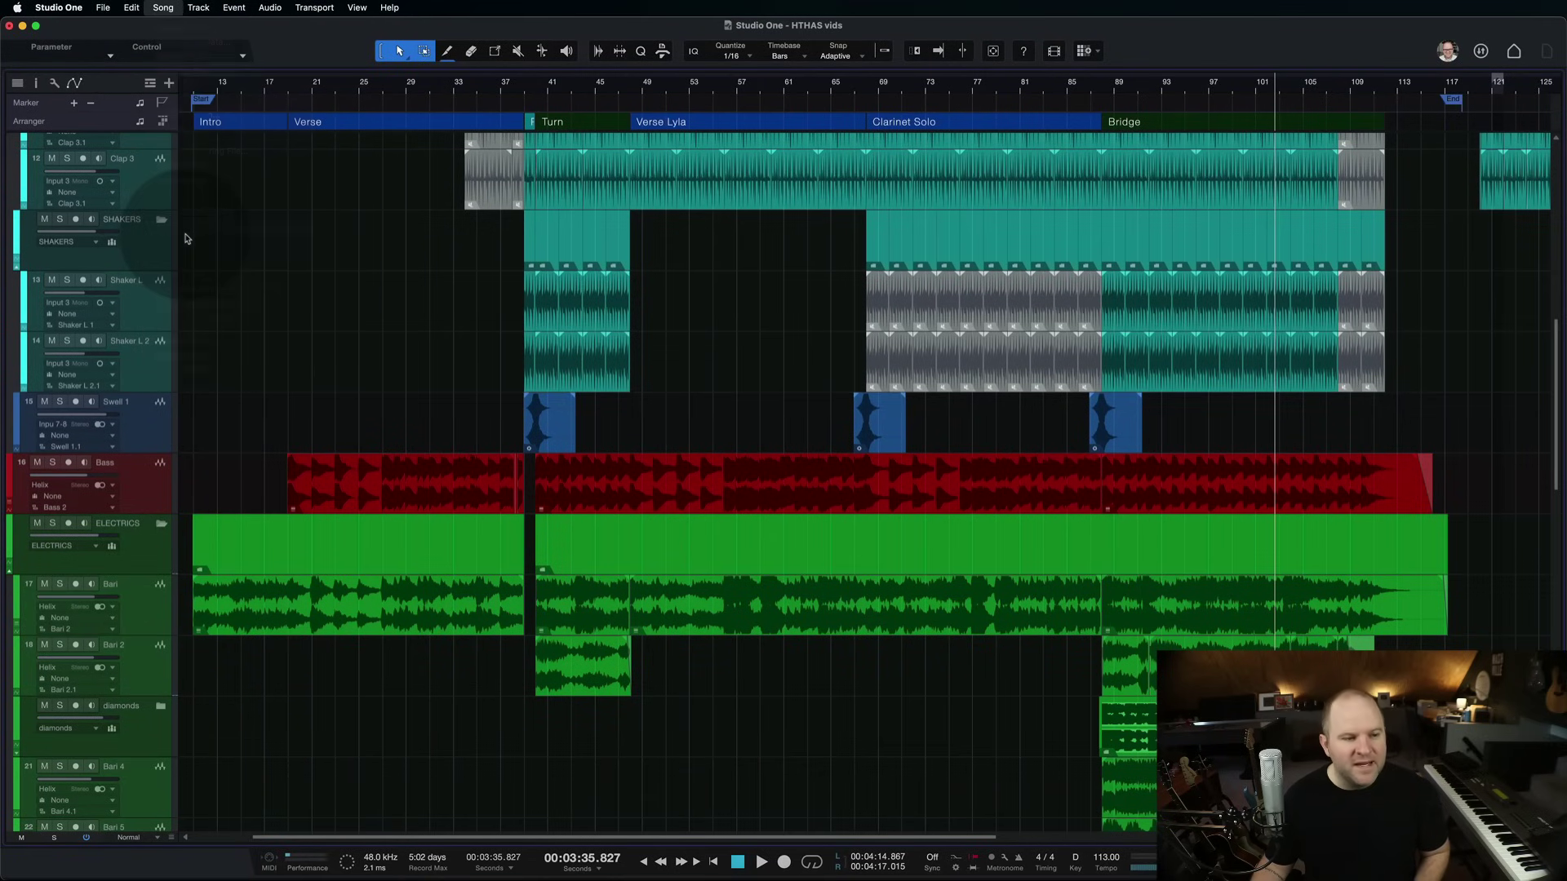
scroll(231, 339, down, 20)
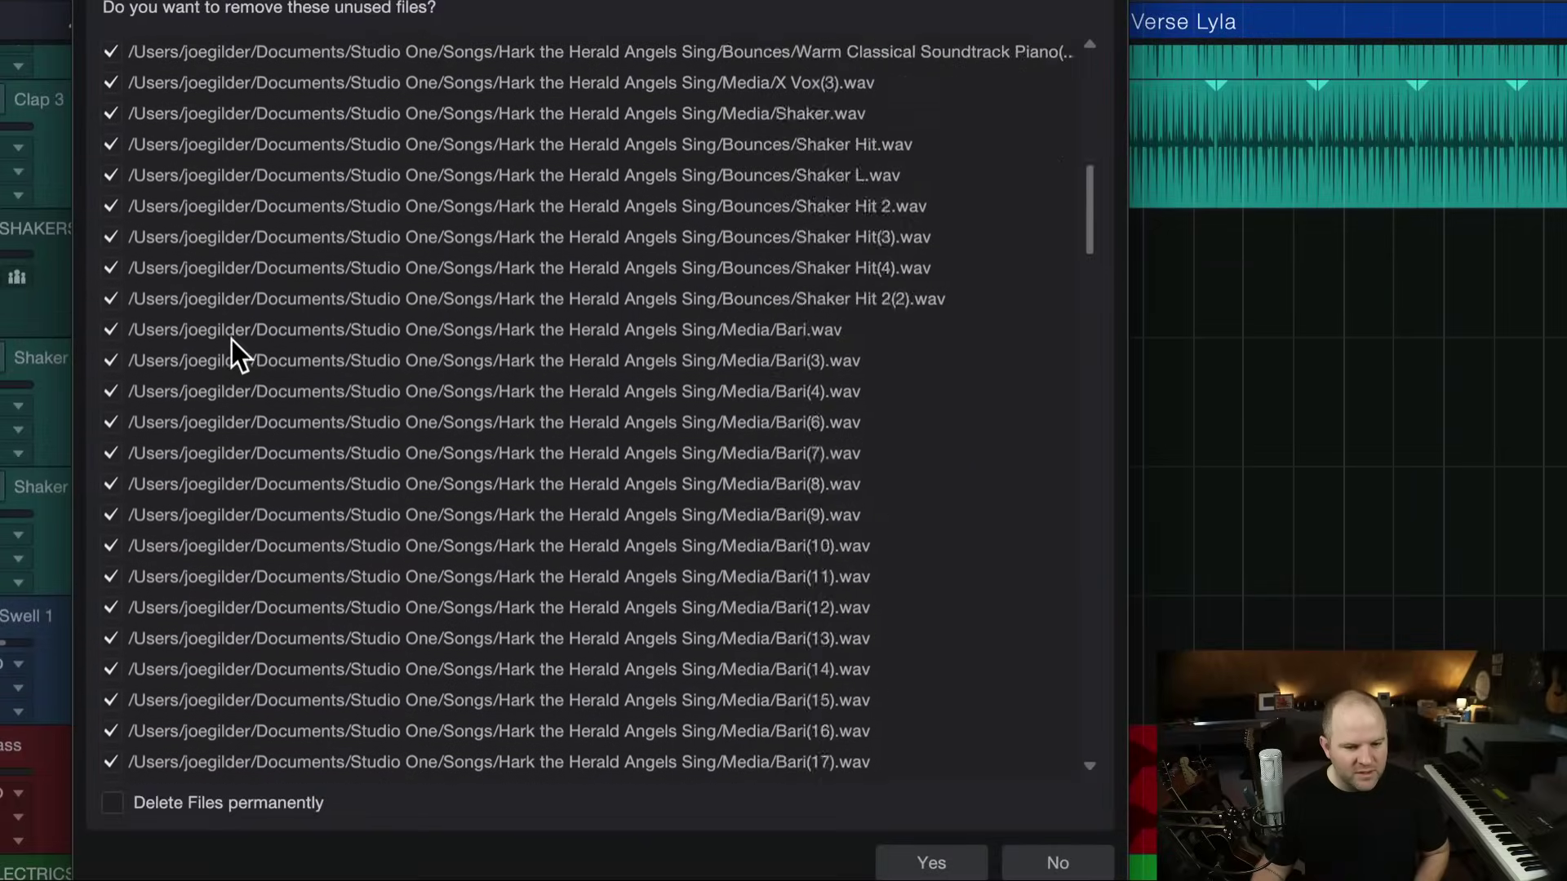
scroll(232, 481, up, 15)
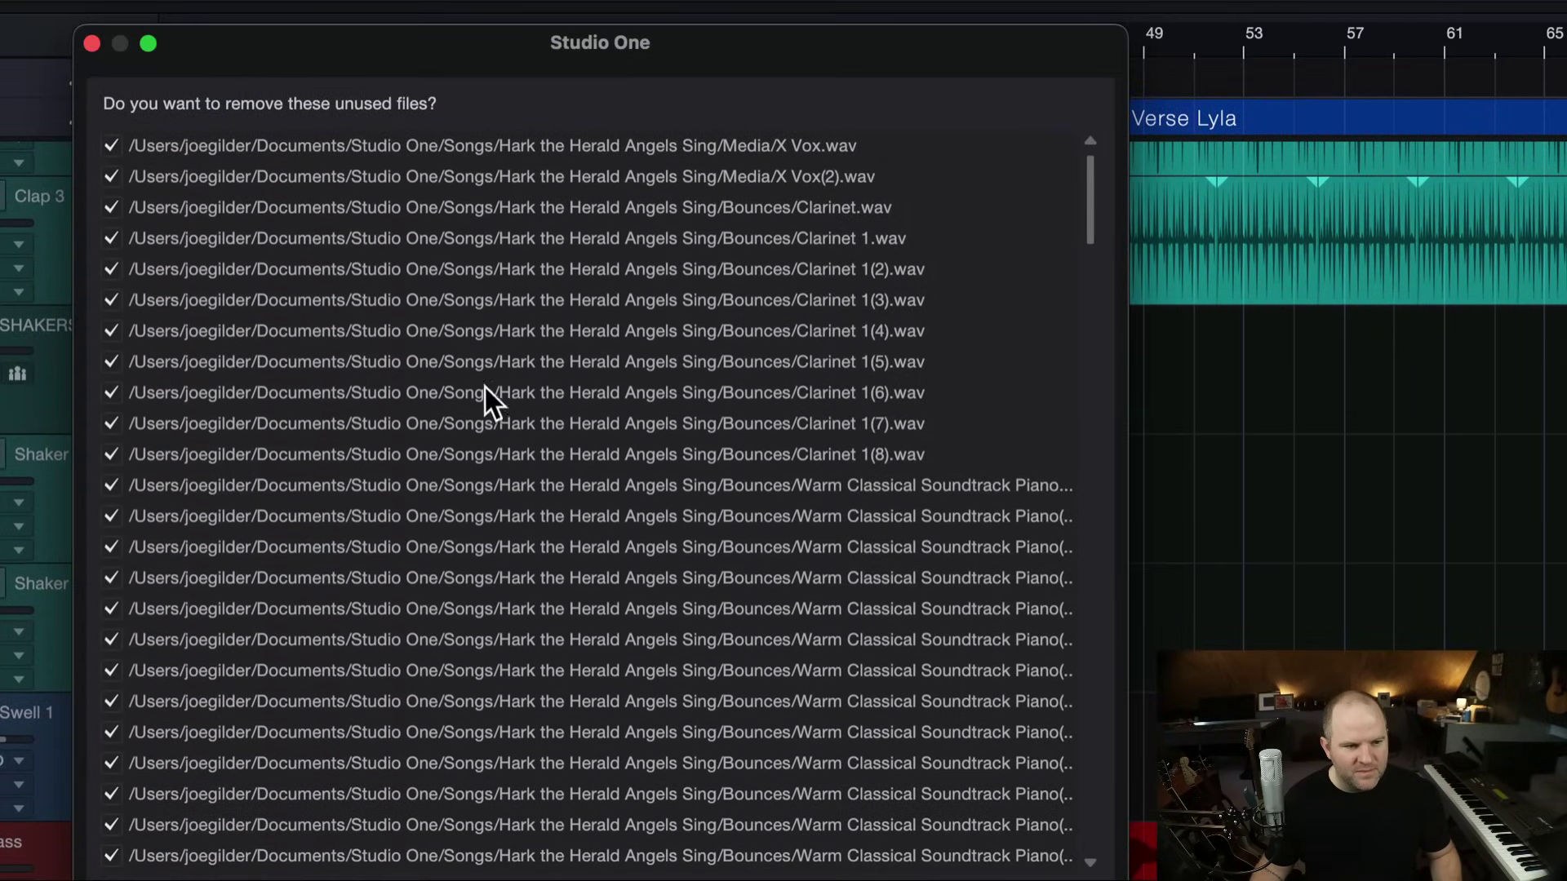
scroll(512, 445, down, 15)
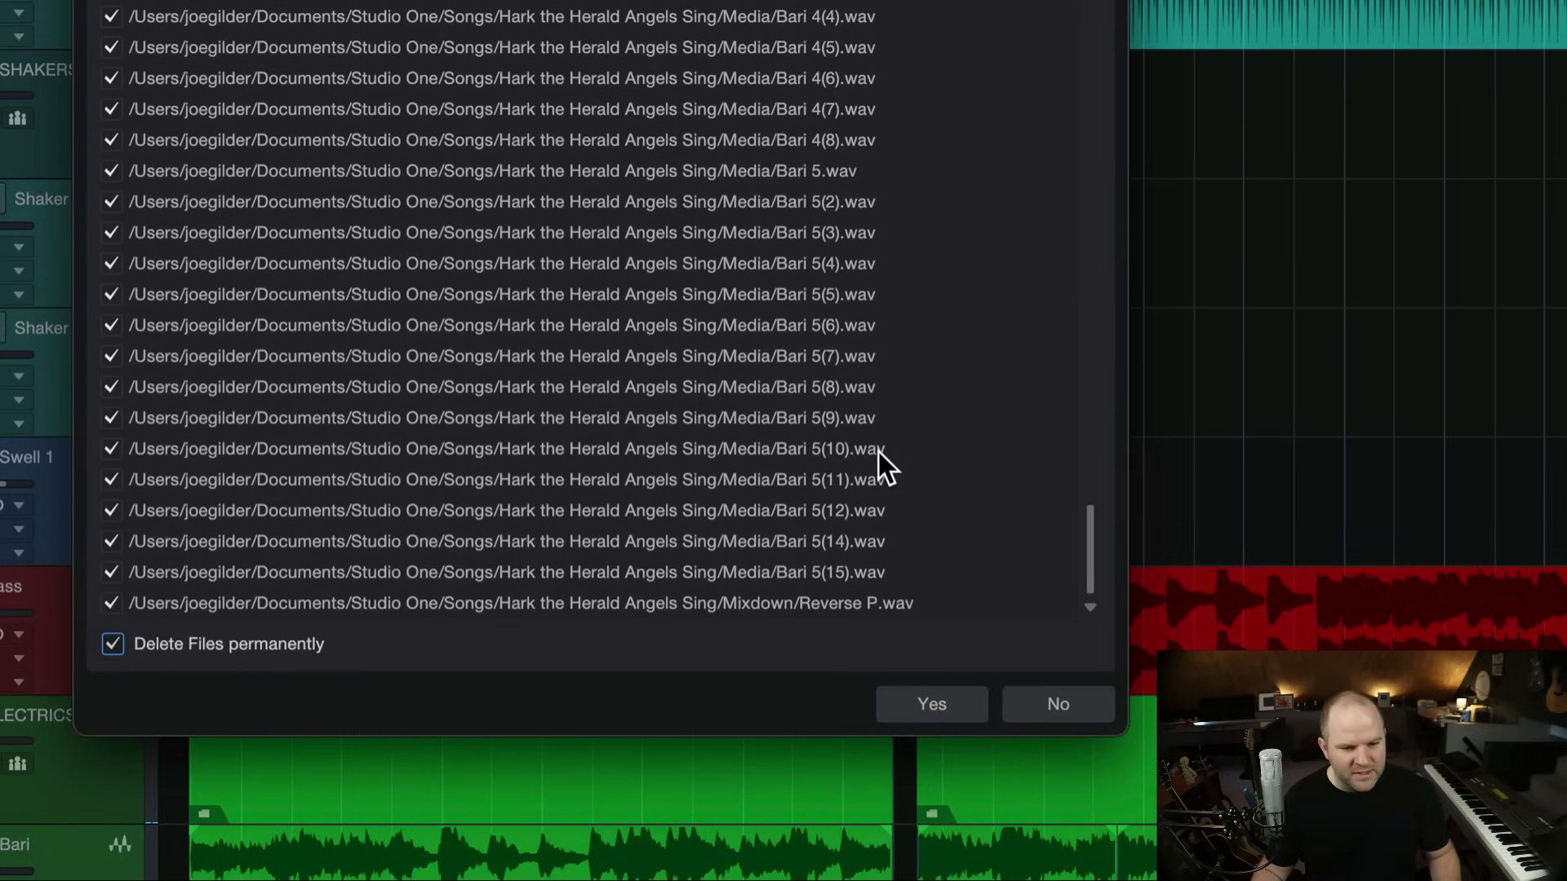
scroll(746, 531, up, 10)
scroll(746, 530, up, 15)
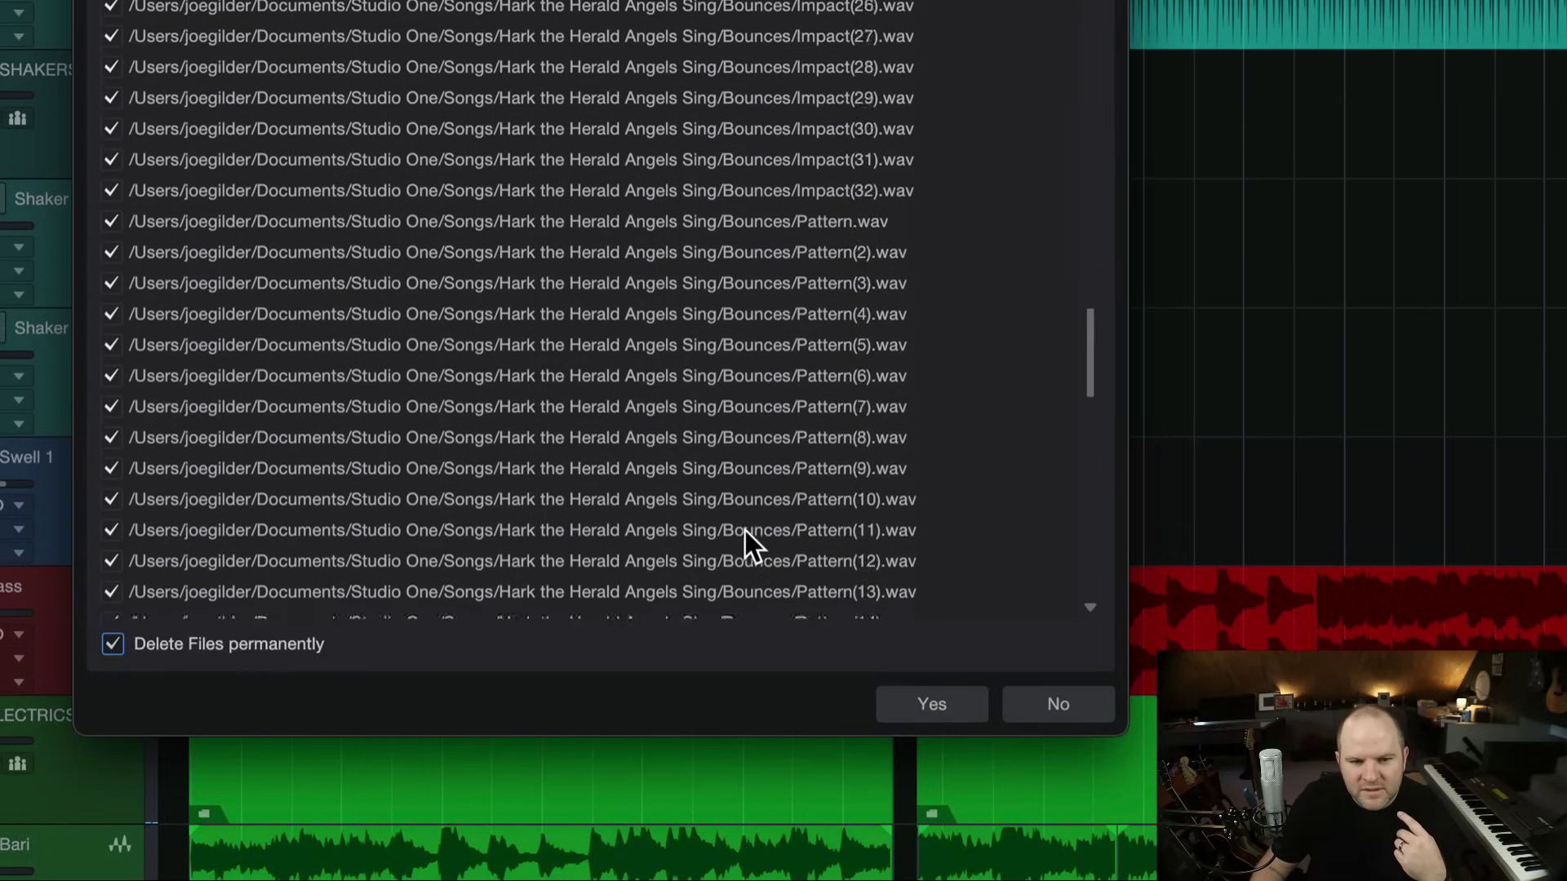
Step: Confirm permanently deleting the Bari, Clarinet, Impact and Pattern files, then check the folder size in Finder
scroll(746, 530, up, 10)
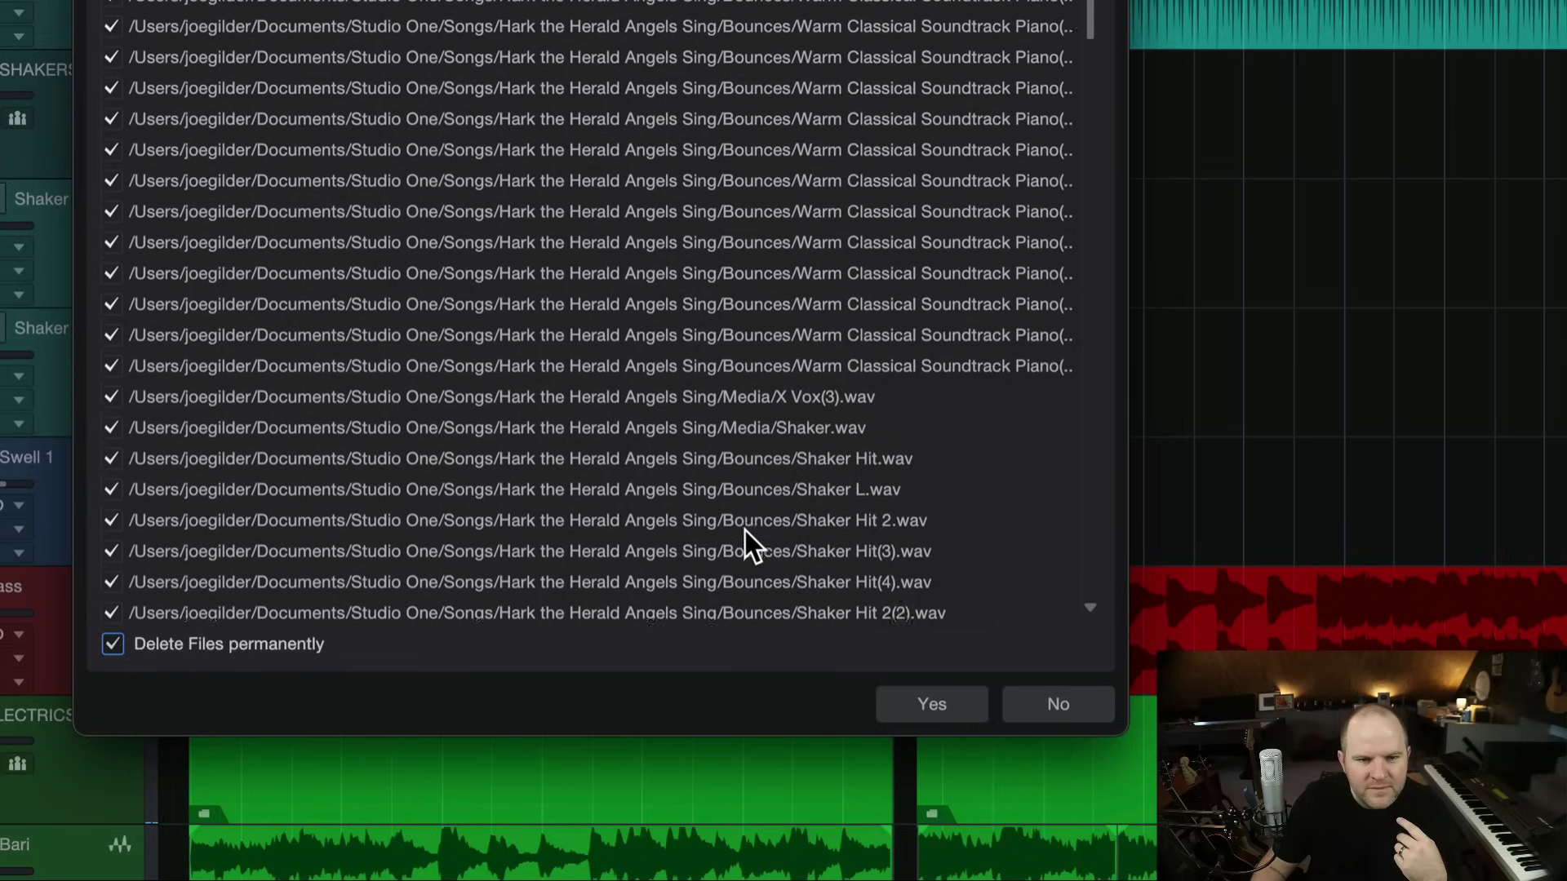
scroll(786, 369, down, 15)
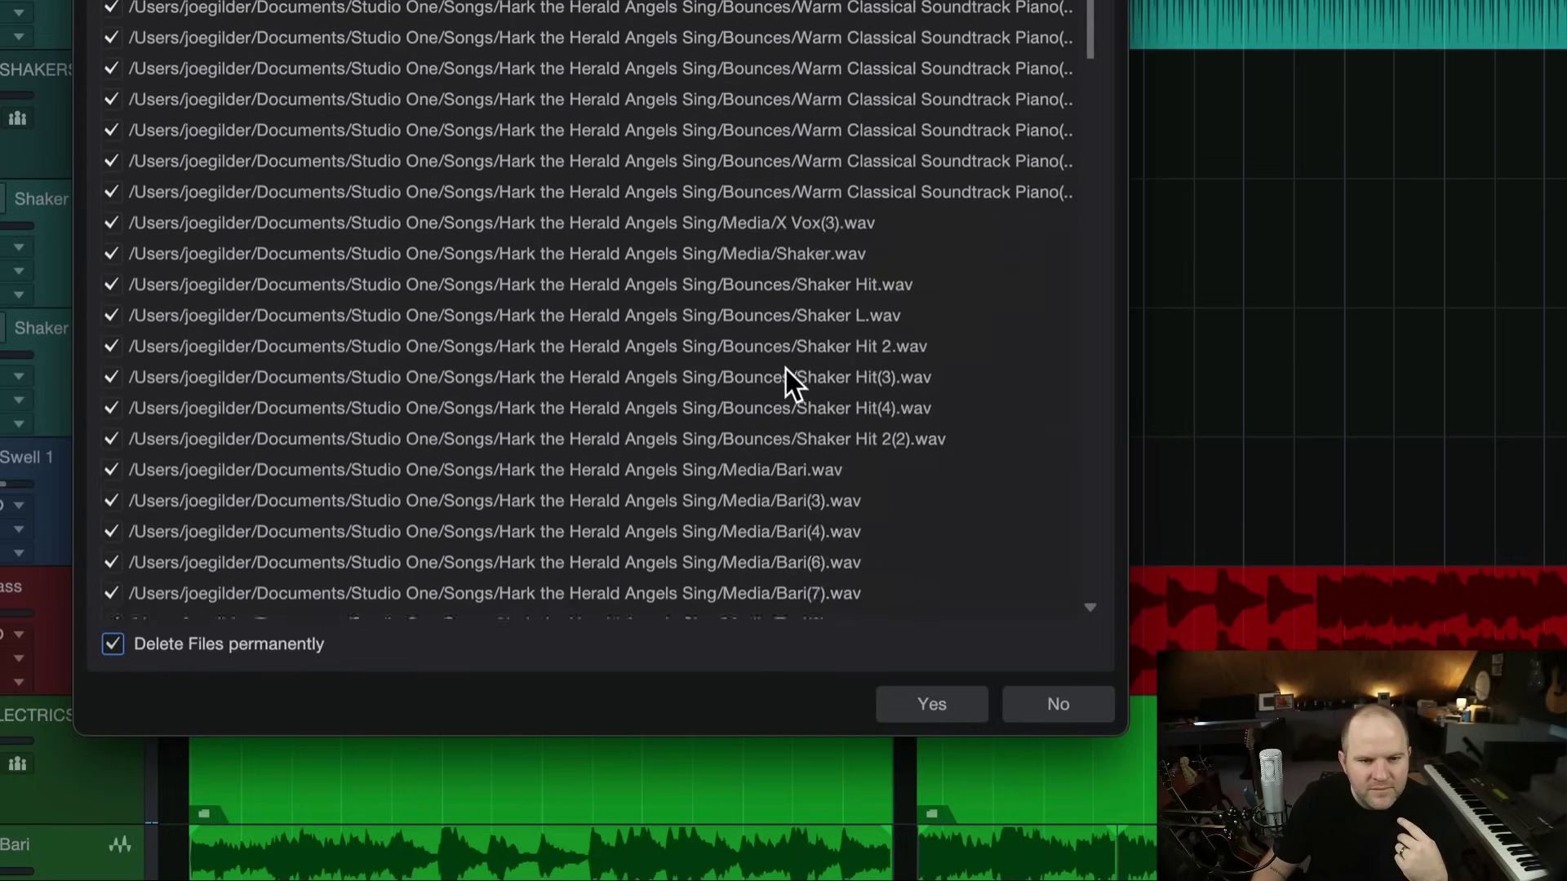
scroll(786, 369, down, 8)
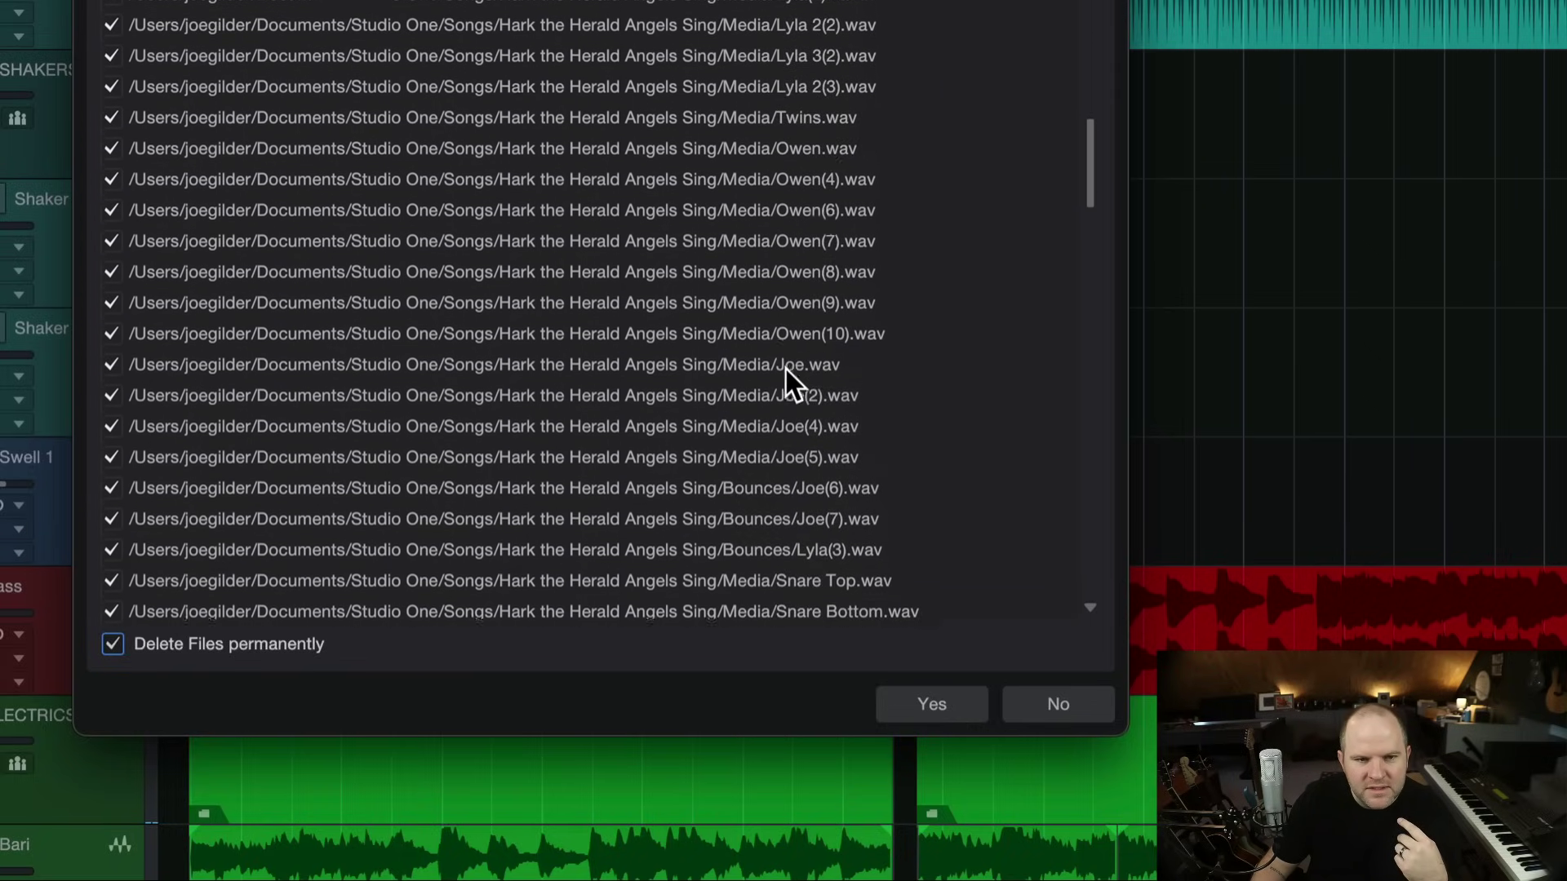
scroll(786, 369, down, 15)
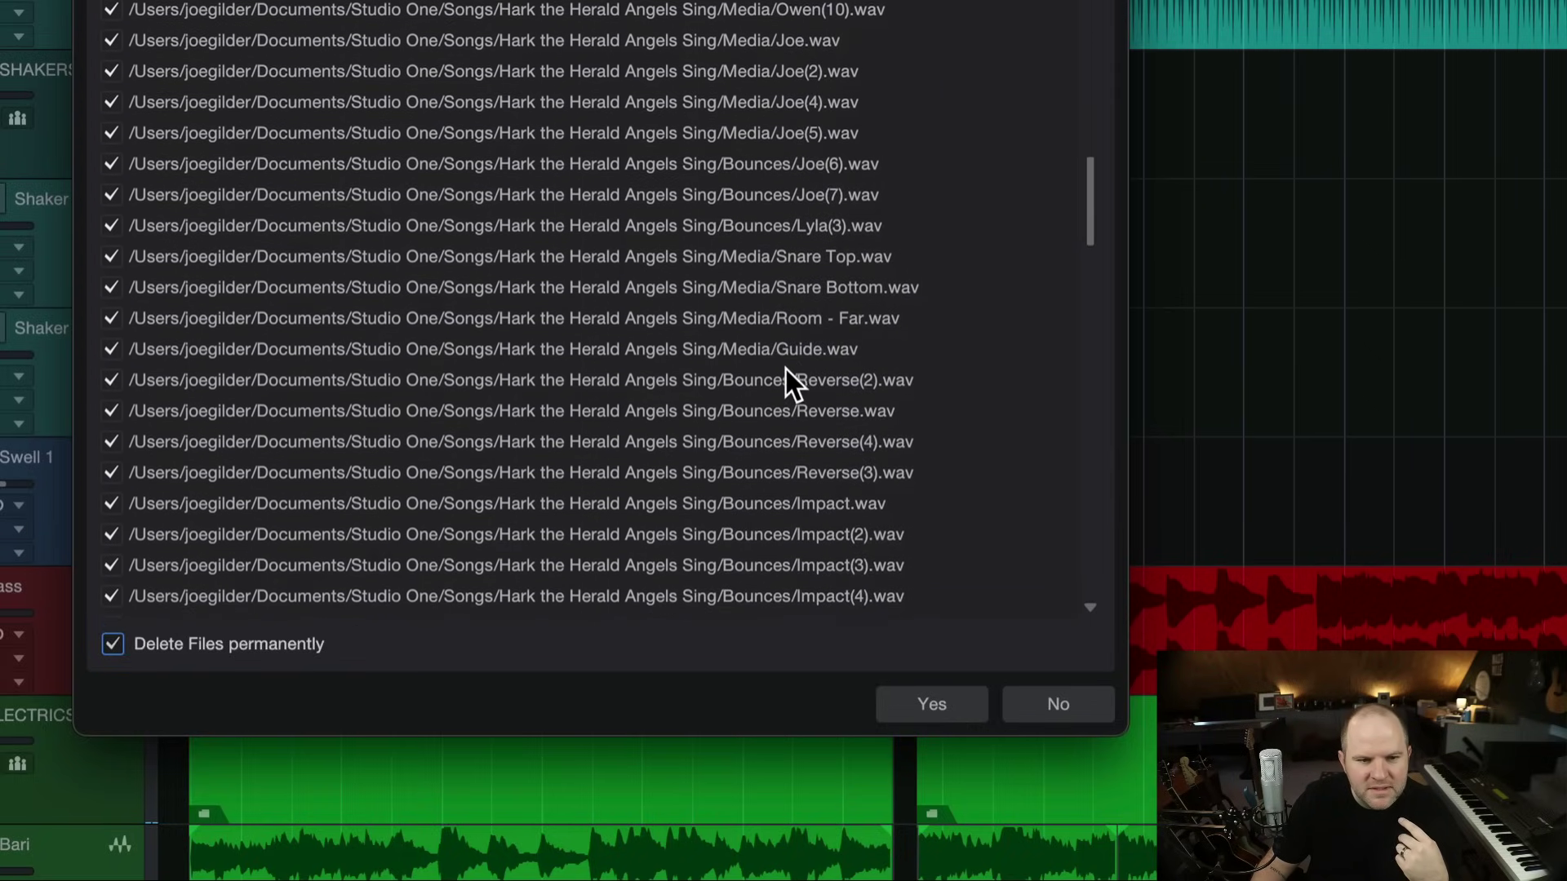
scroll(786, 369, down, 10)
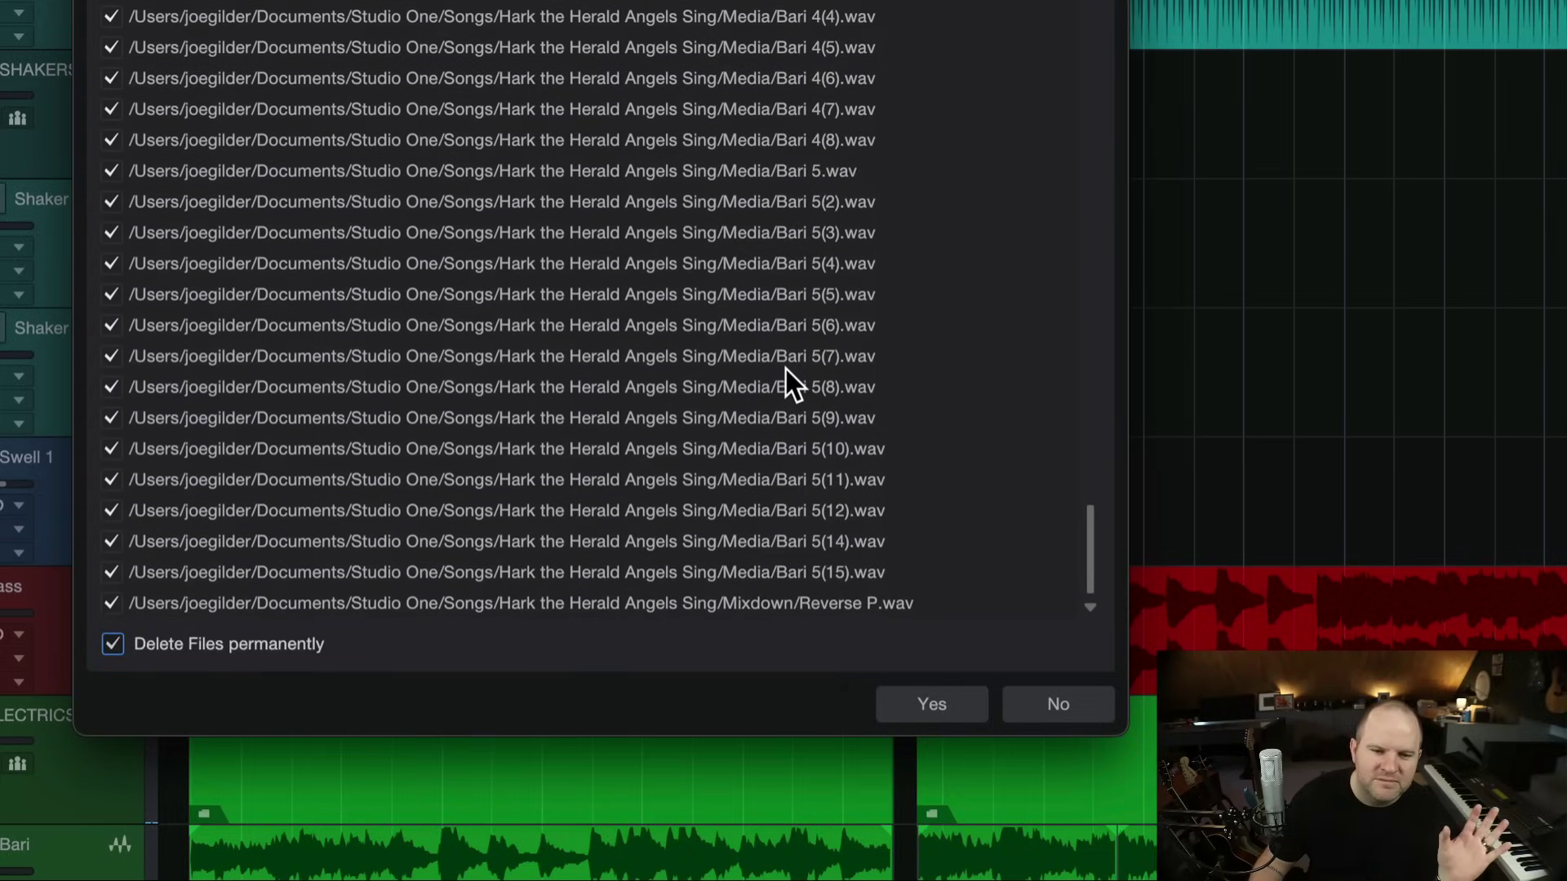
click(960, 709)
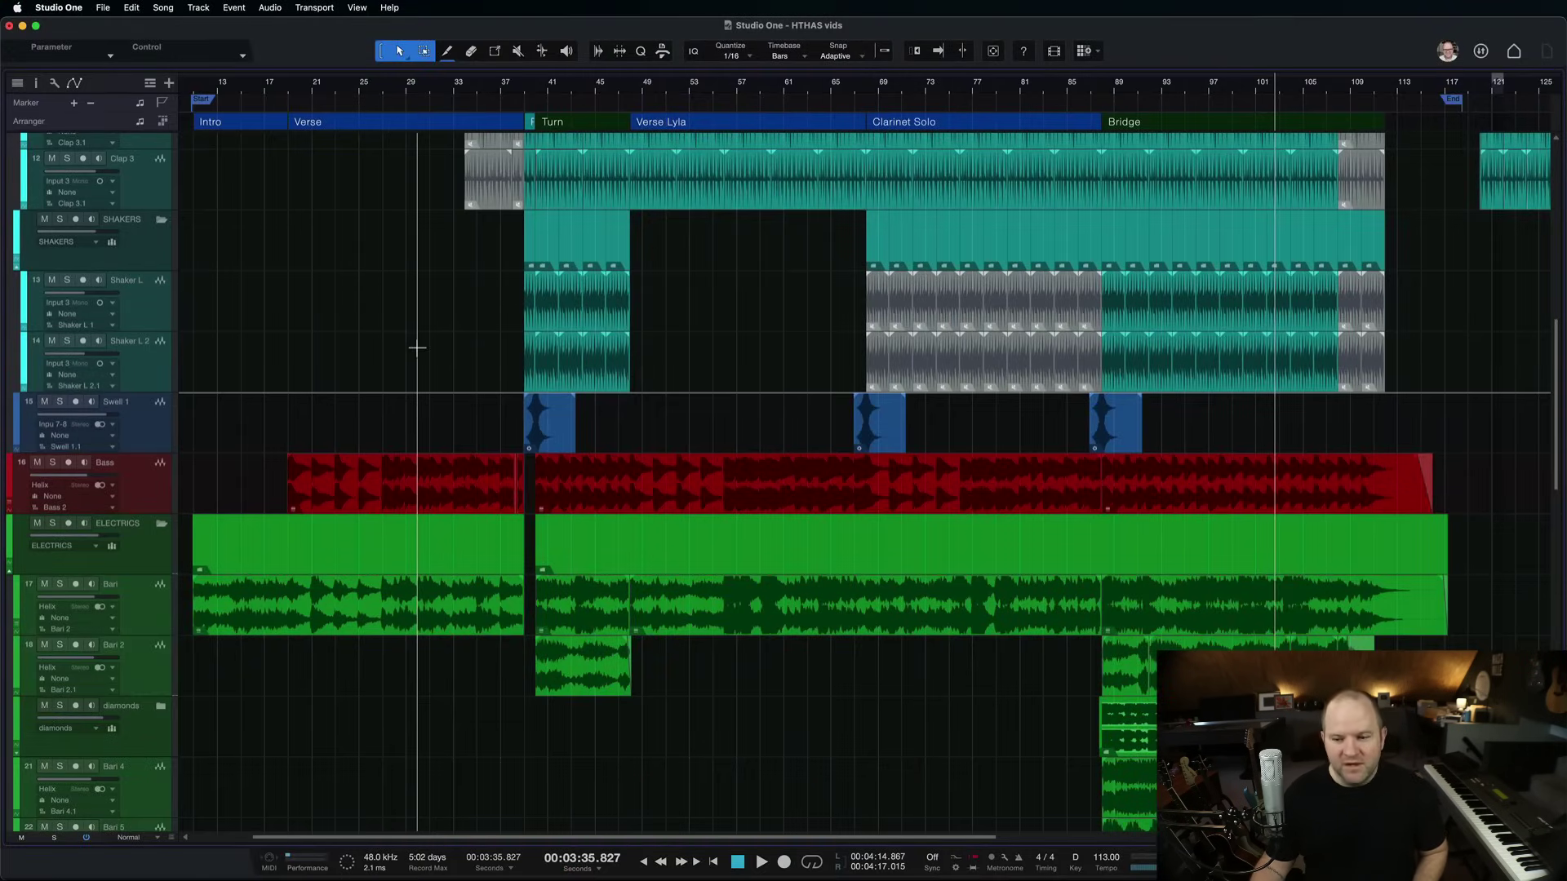
key(super+Tab)
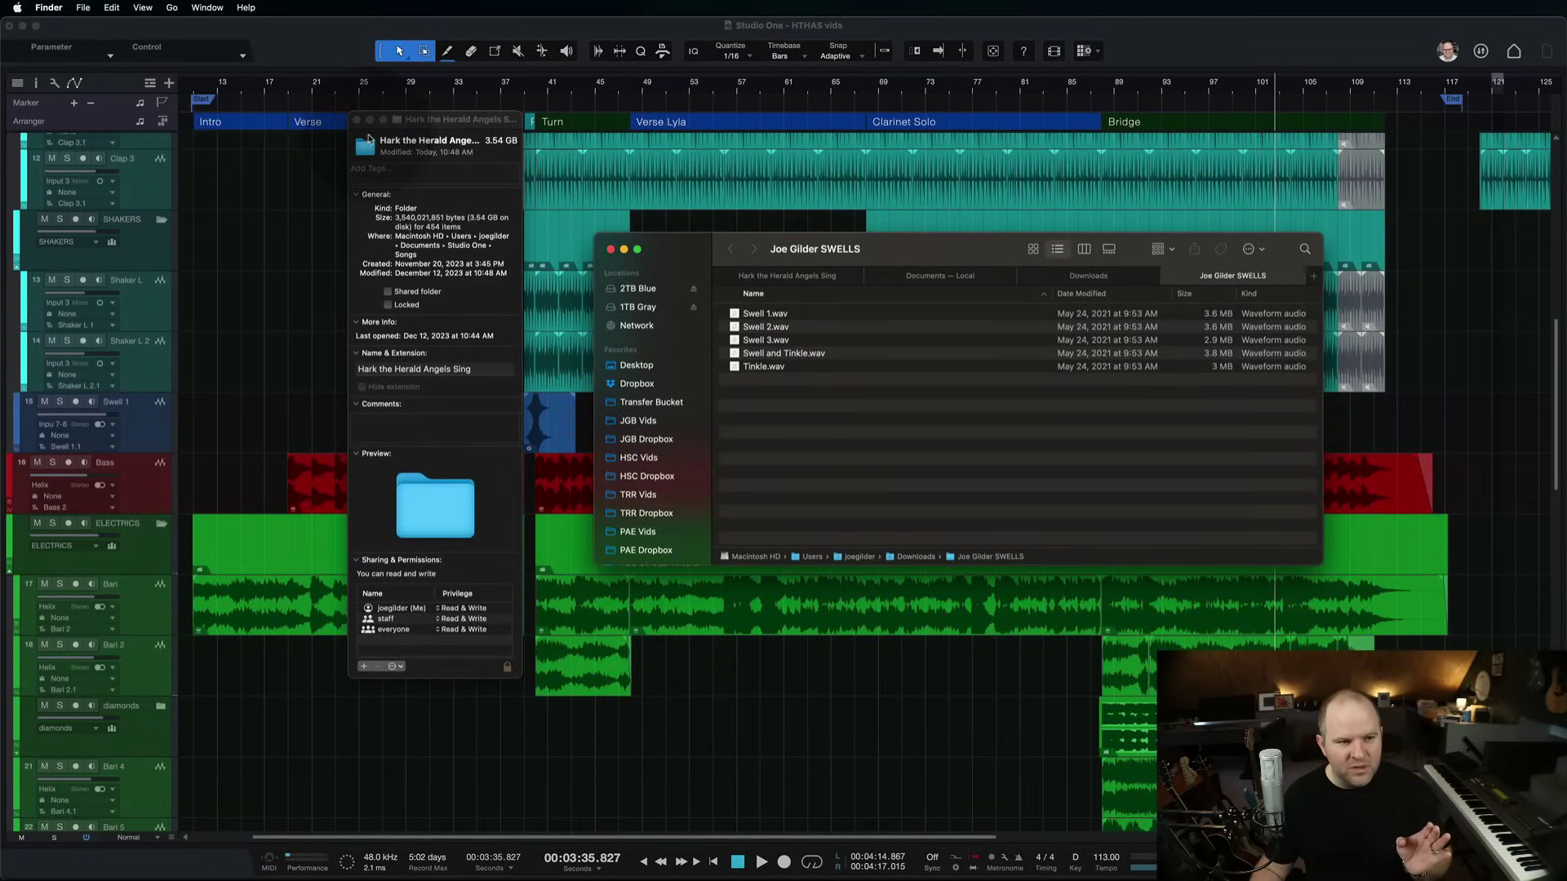
Step: Back in the arrangement, select the Bass track and fit all tracks in view
click(667, 34)
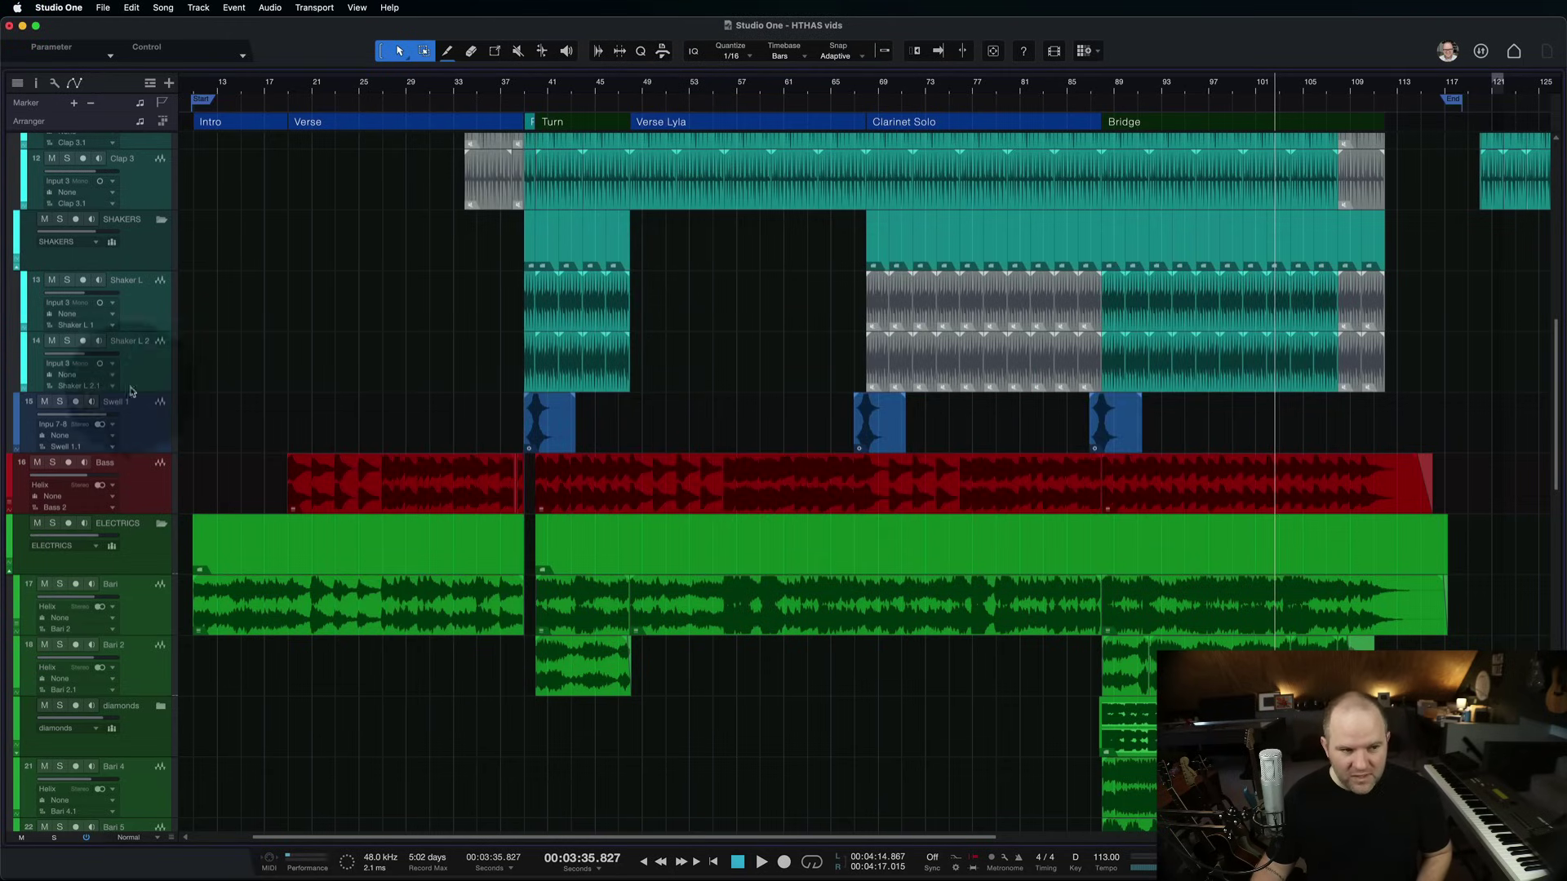
click(167, 509)
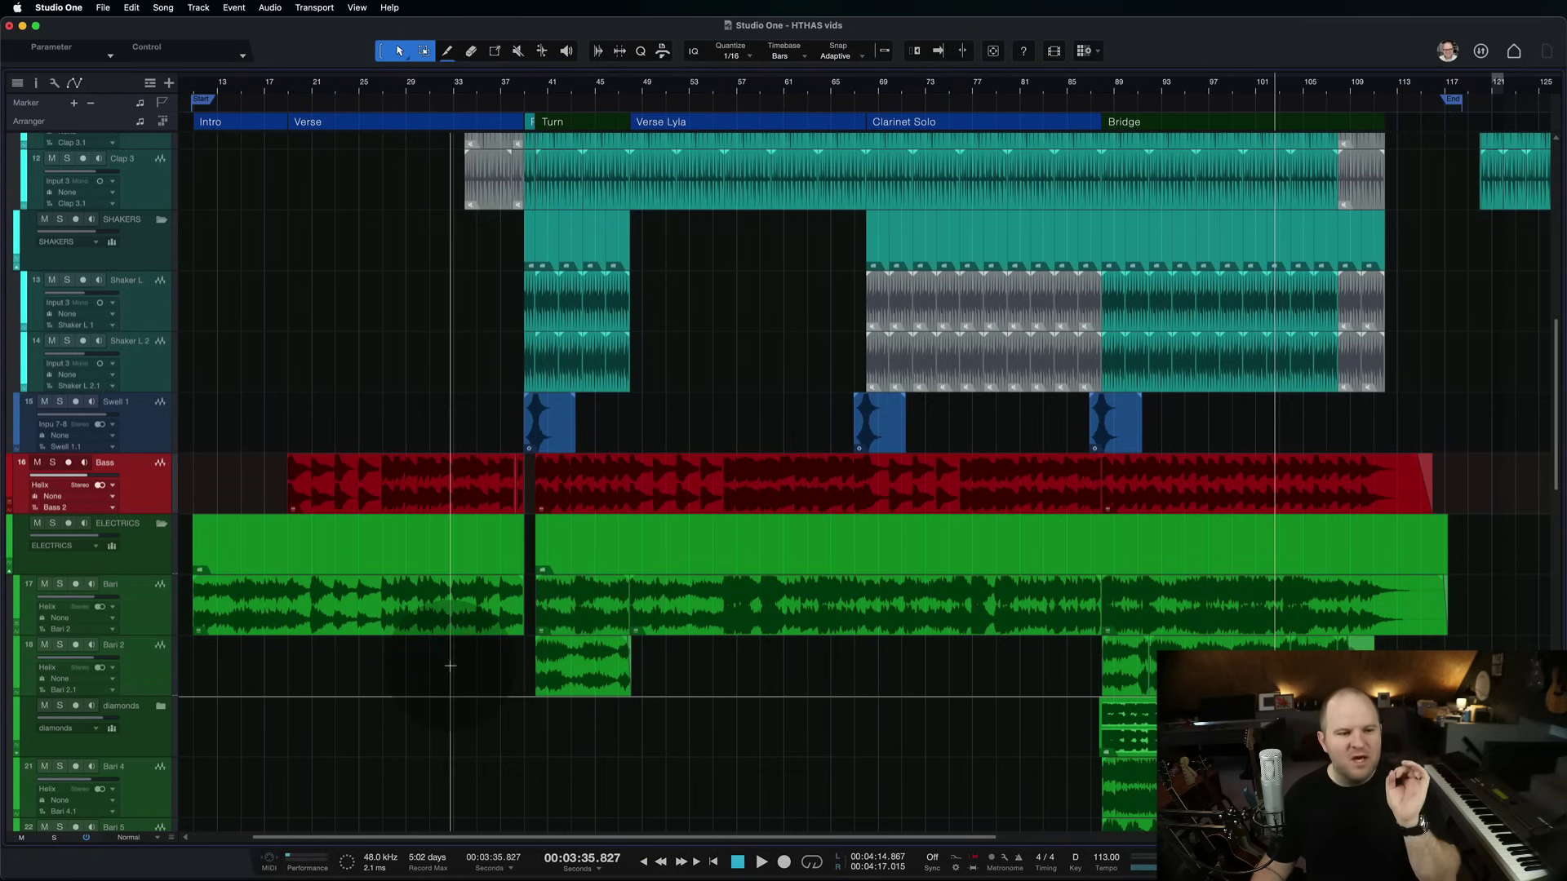
scroll(370, 548, up, 8)
scroll(371, 548, up, 1)
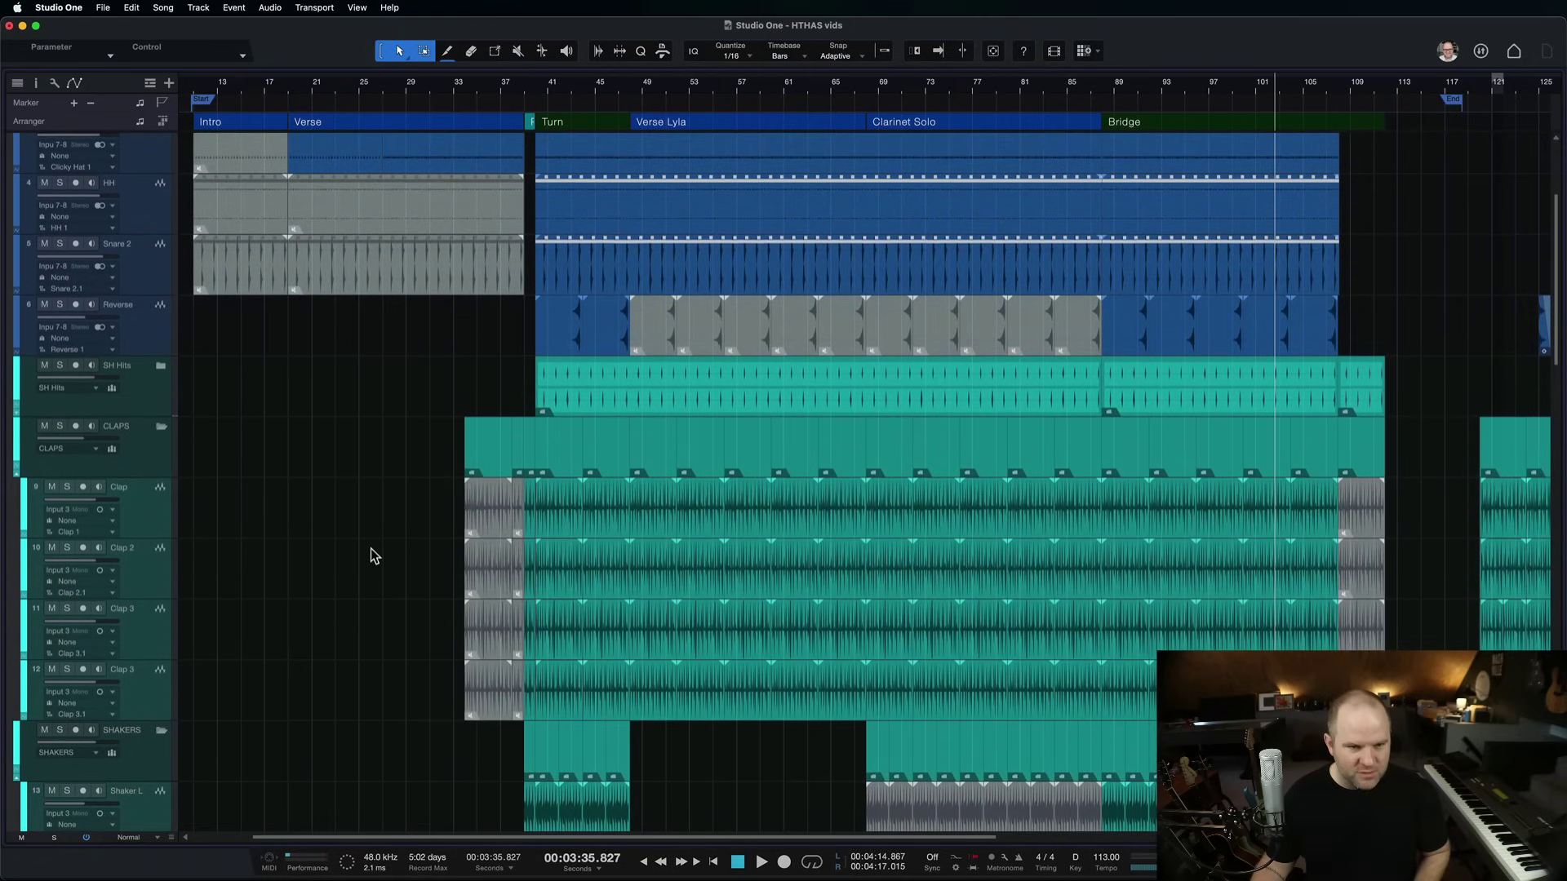
scroll(532, 330, up, 2)
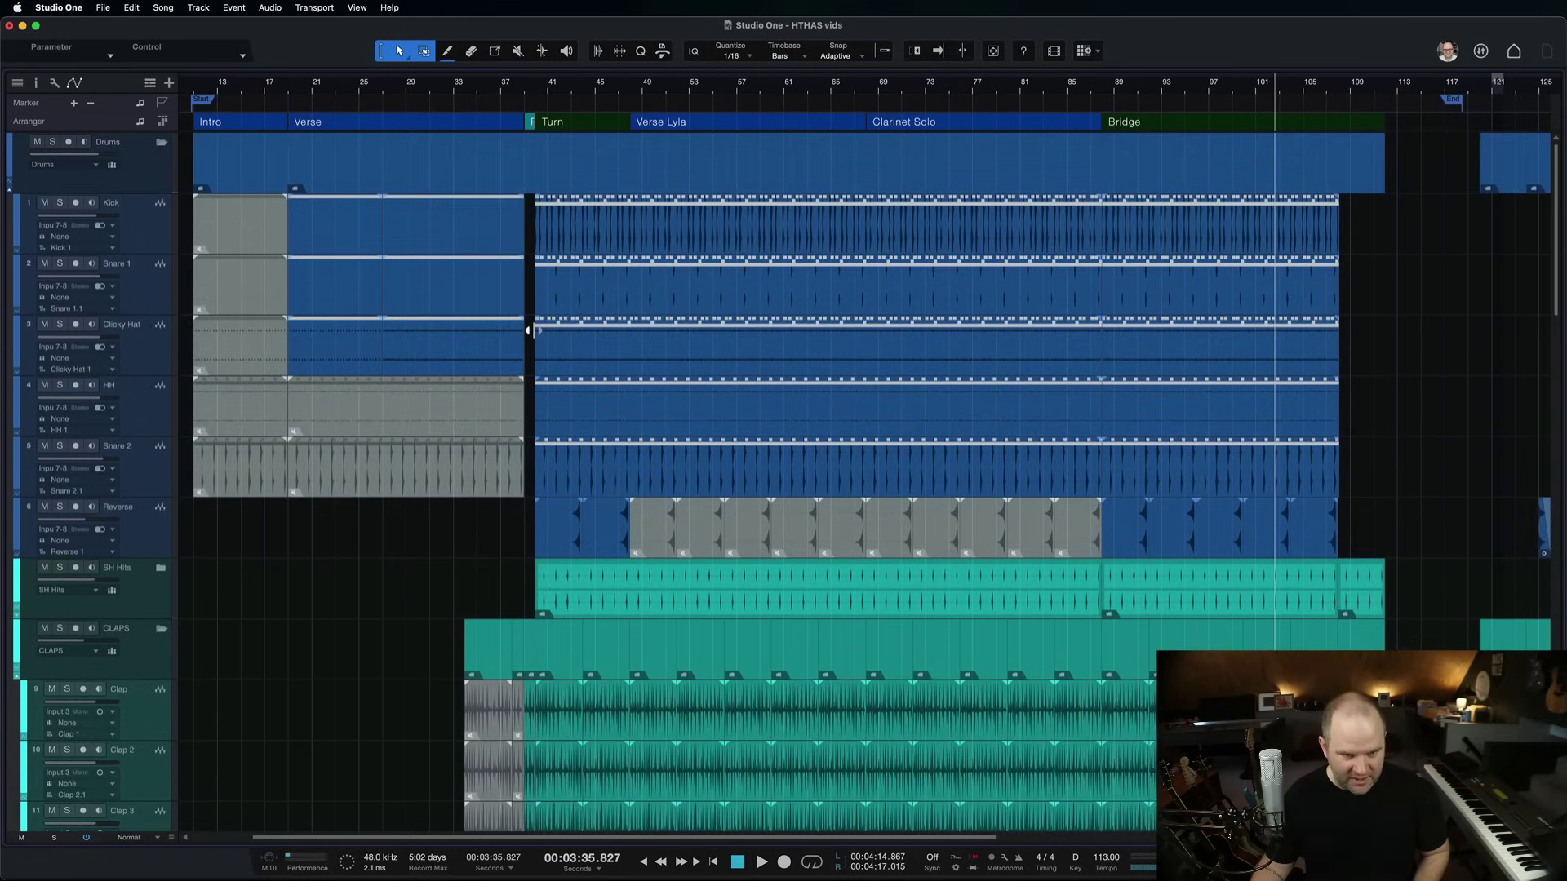
key(z)
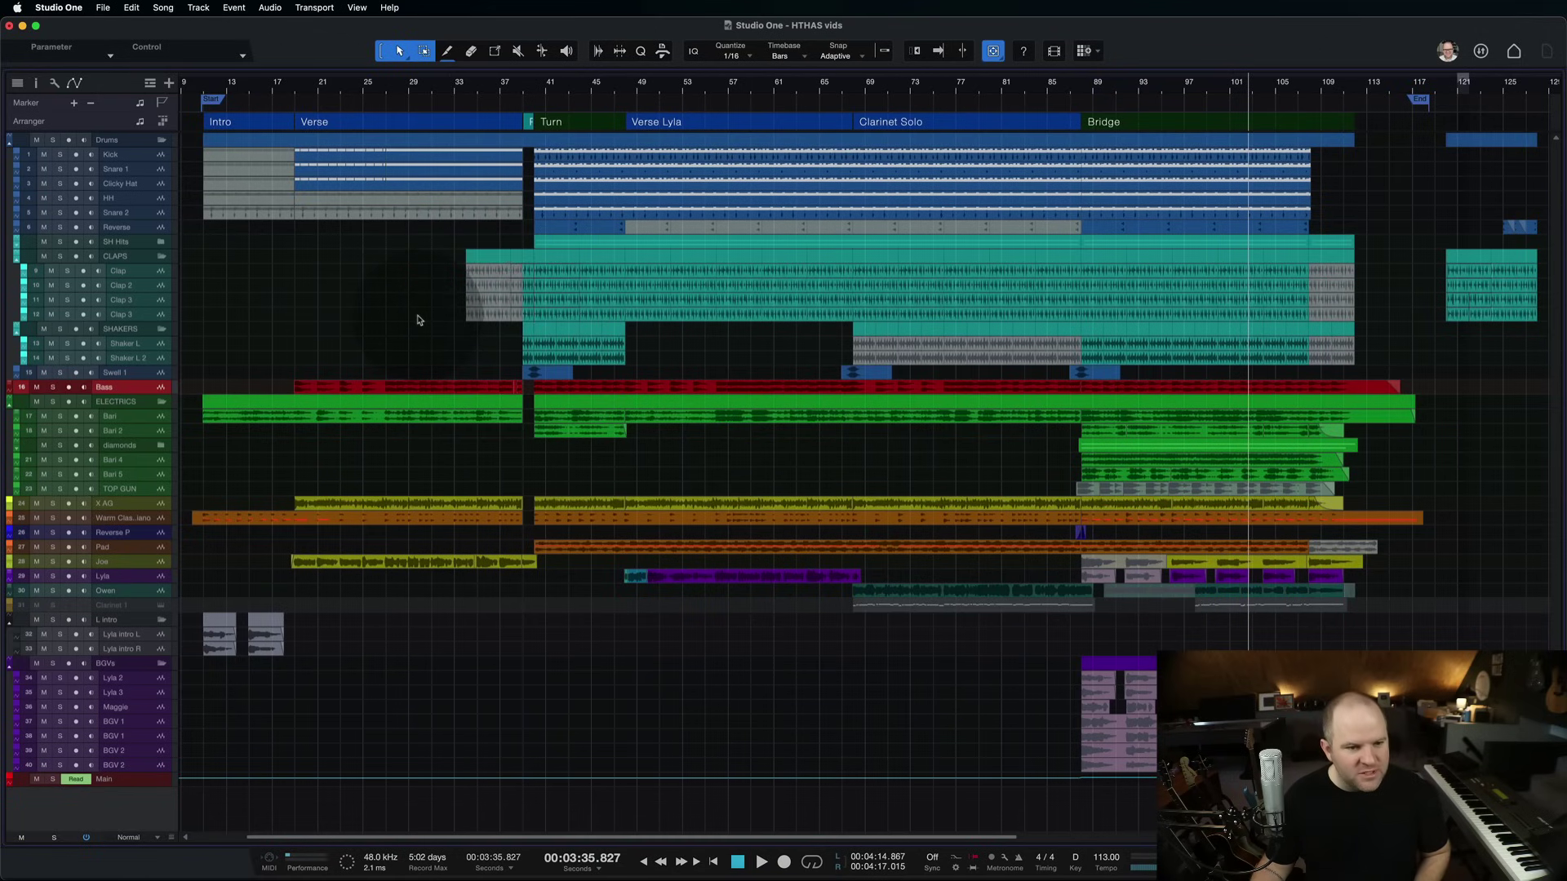
scroll(375, 385, up, 5)
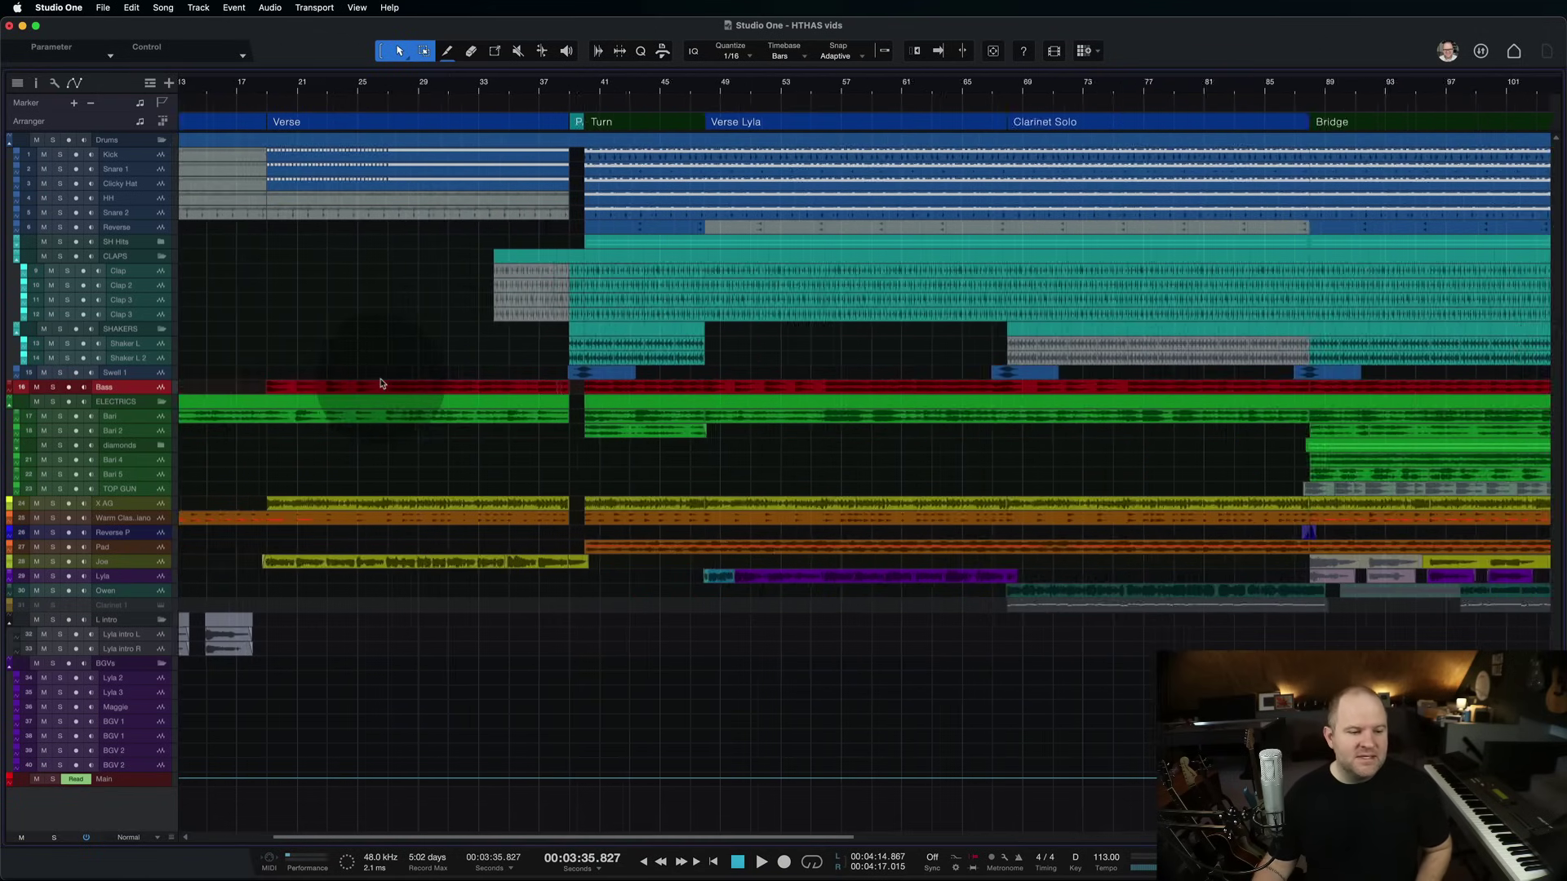
scroll(386, 376, up, 5)
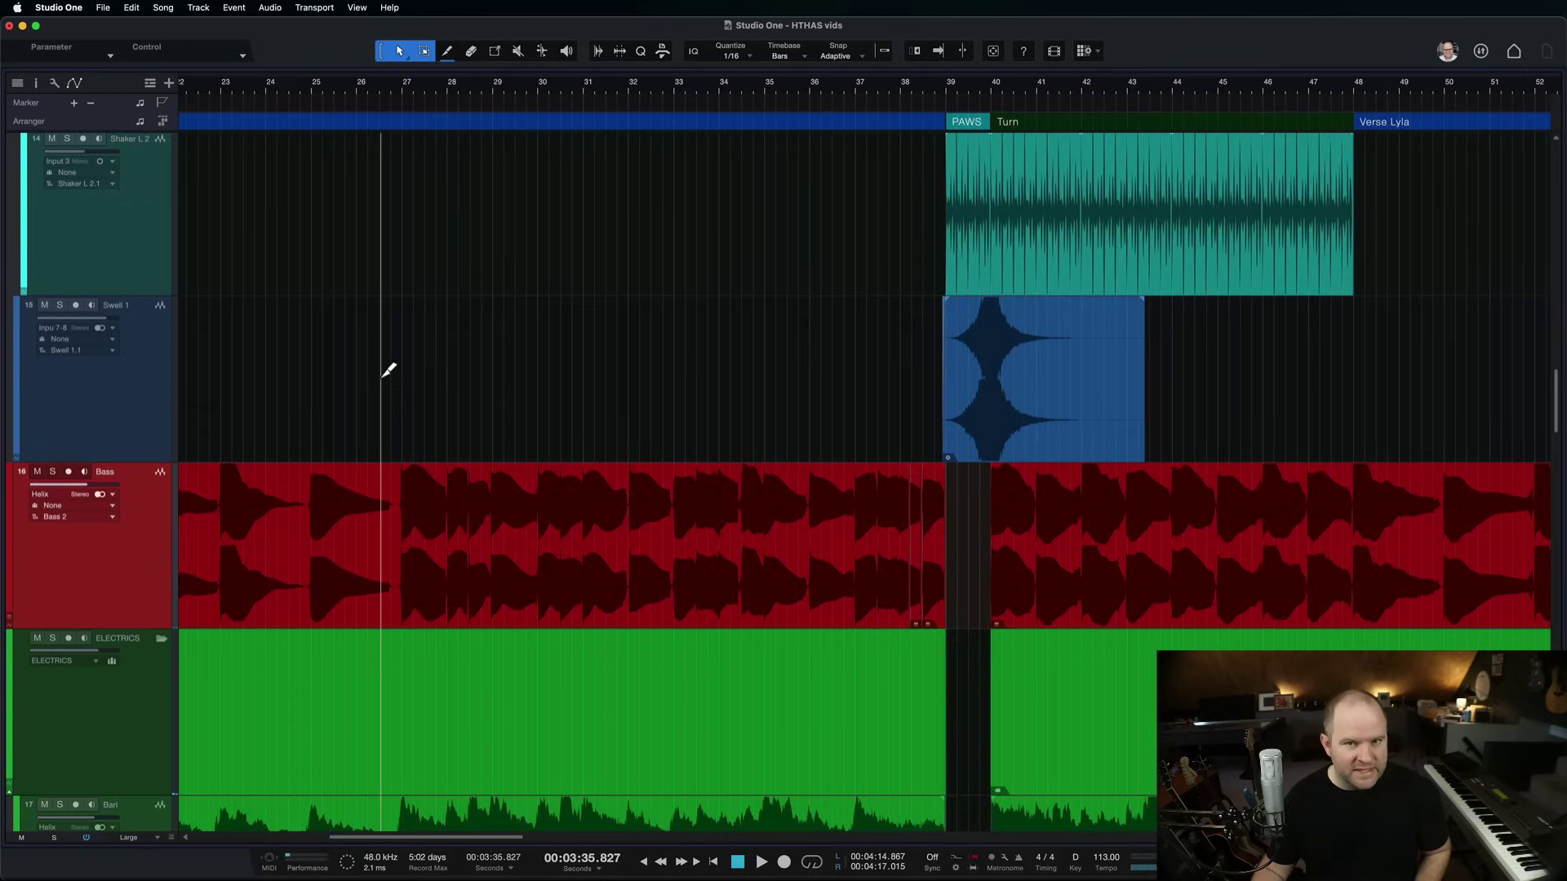
scroll(385, 371, up, 10)
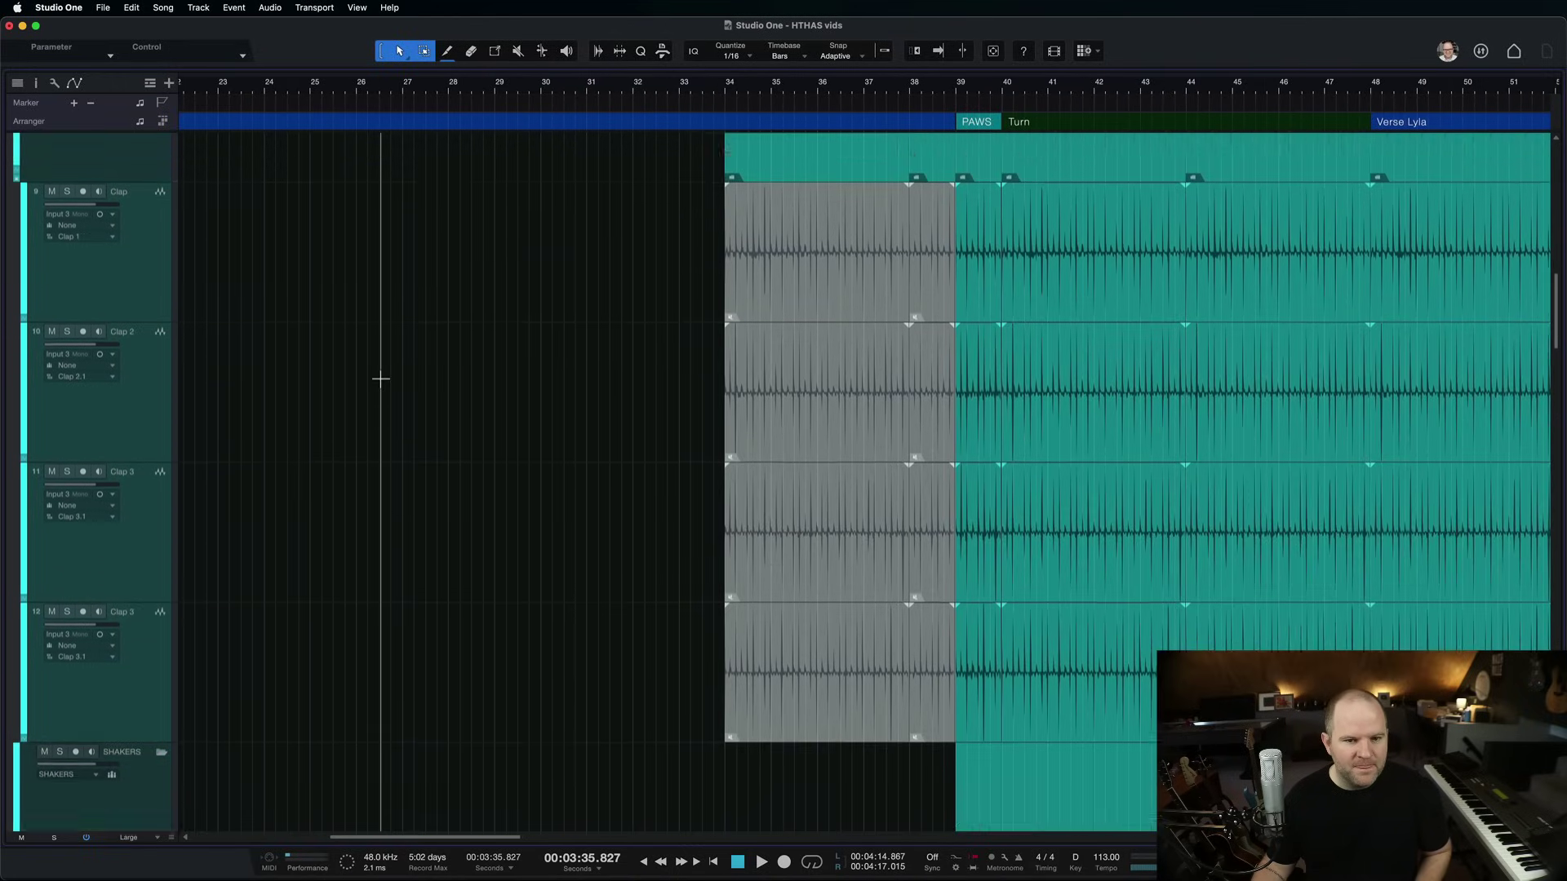
scroll(380, 378, up, 5)
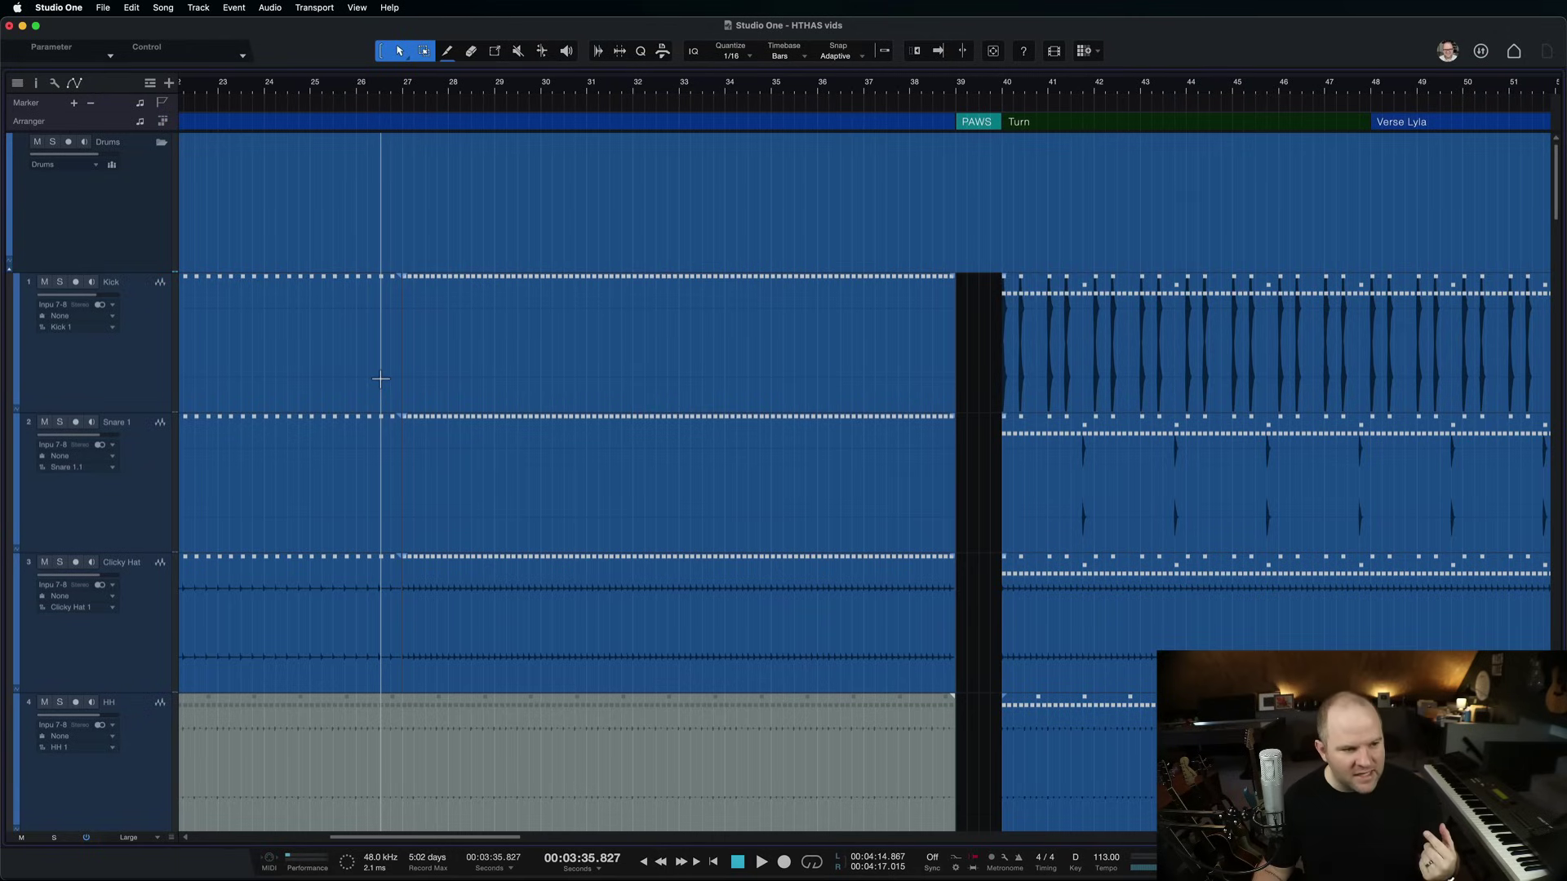
Step: Select the Kick track, then the Warm Classic Piano track
click(139, 333)
click(332, 378)
scroll(439, 313, down, 3)
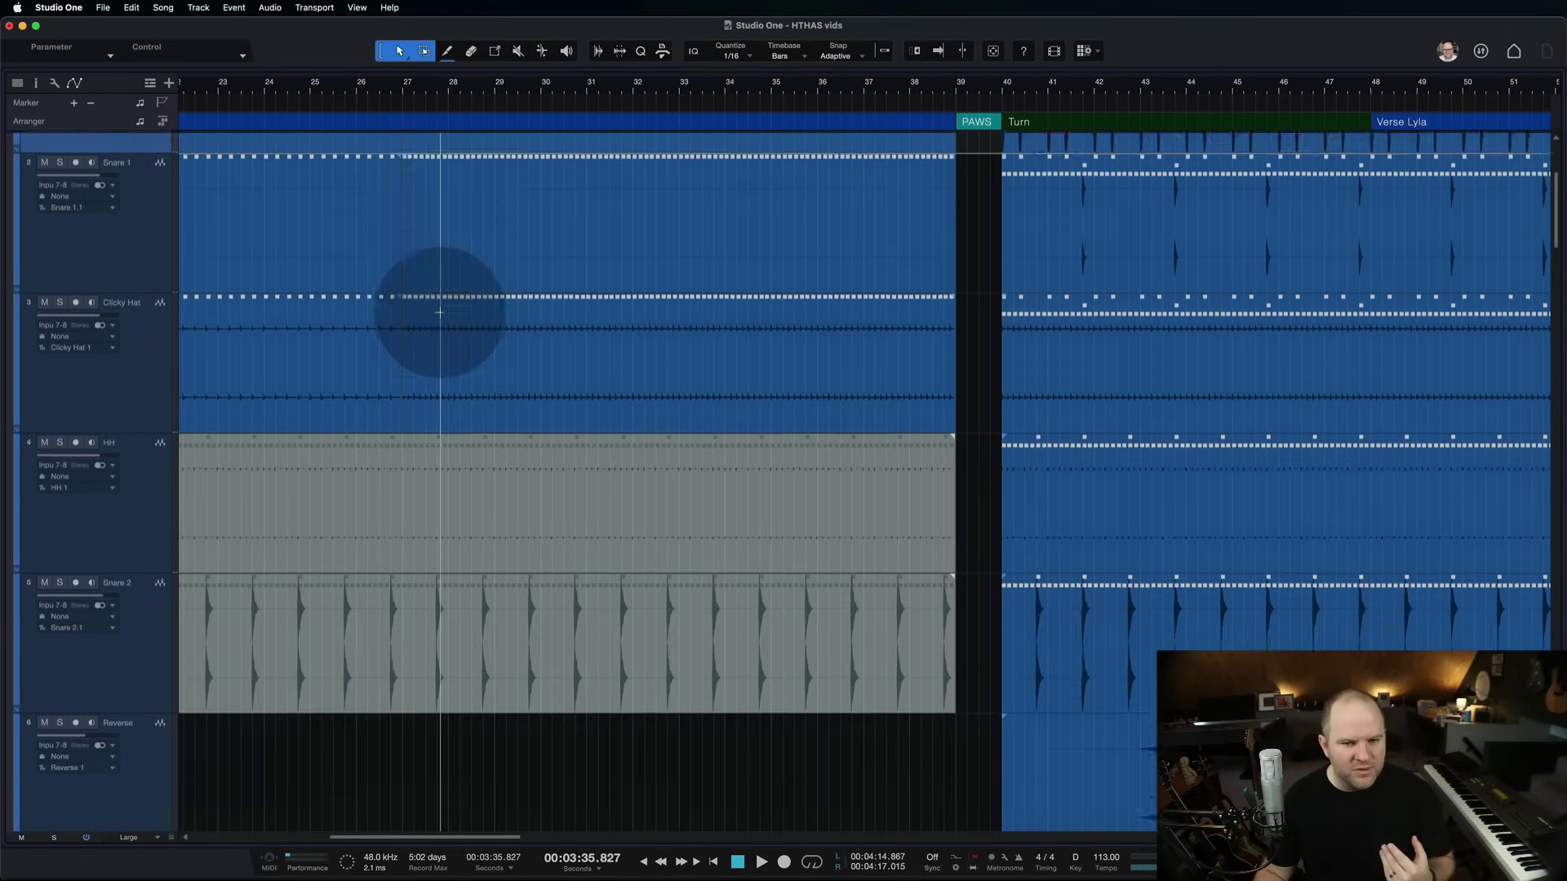
scroll(439, 313, down, 4)
scroll(717, 345, down, 15)
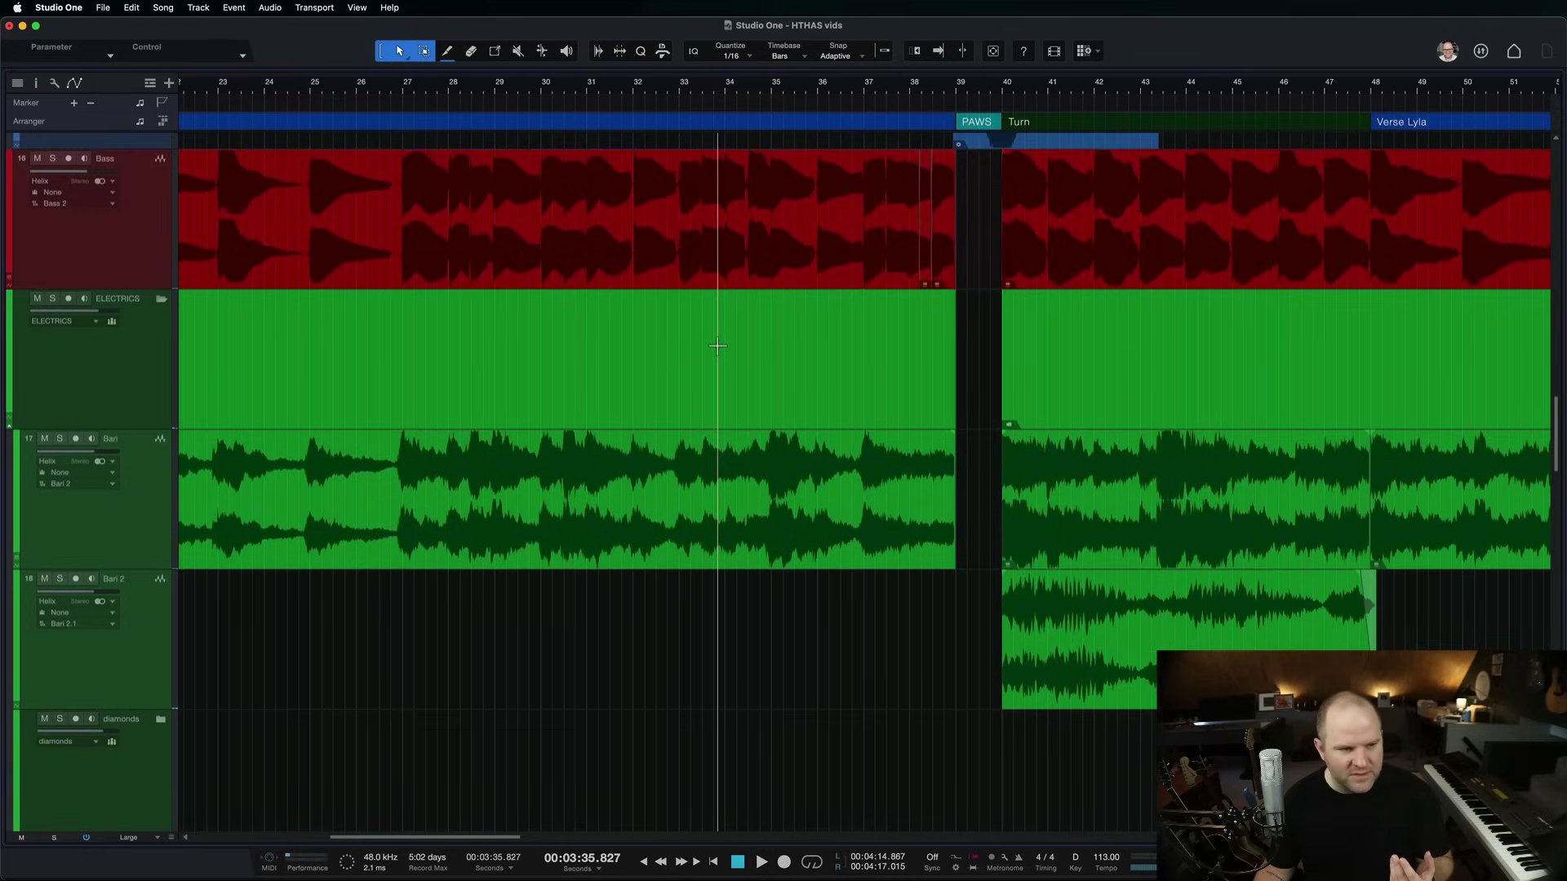
scroll(717, 345, up, 1)
click(503, 352)
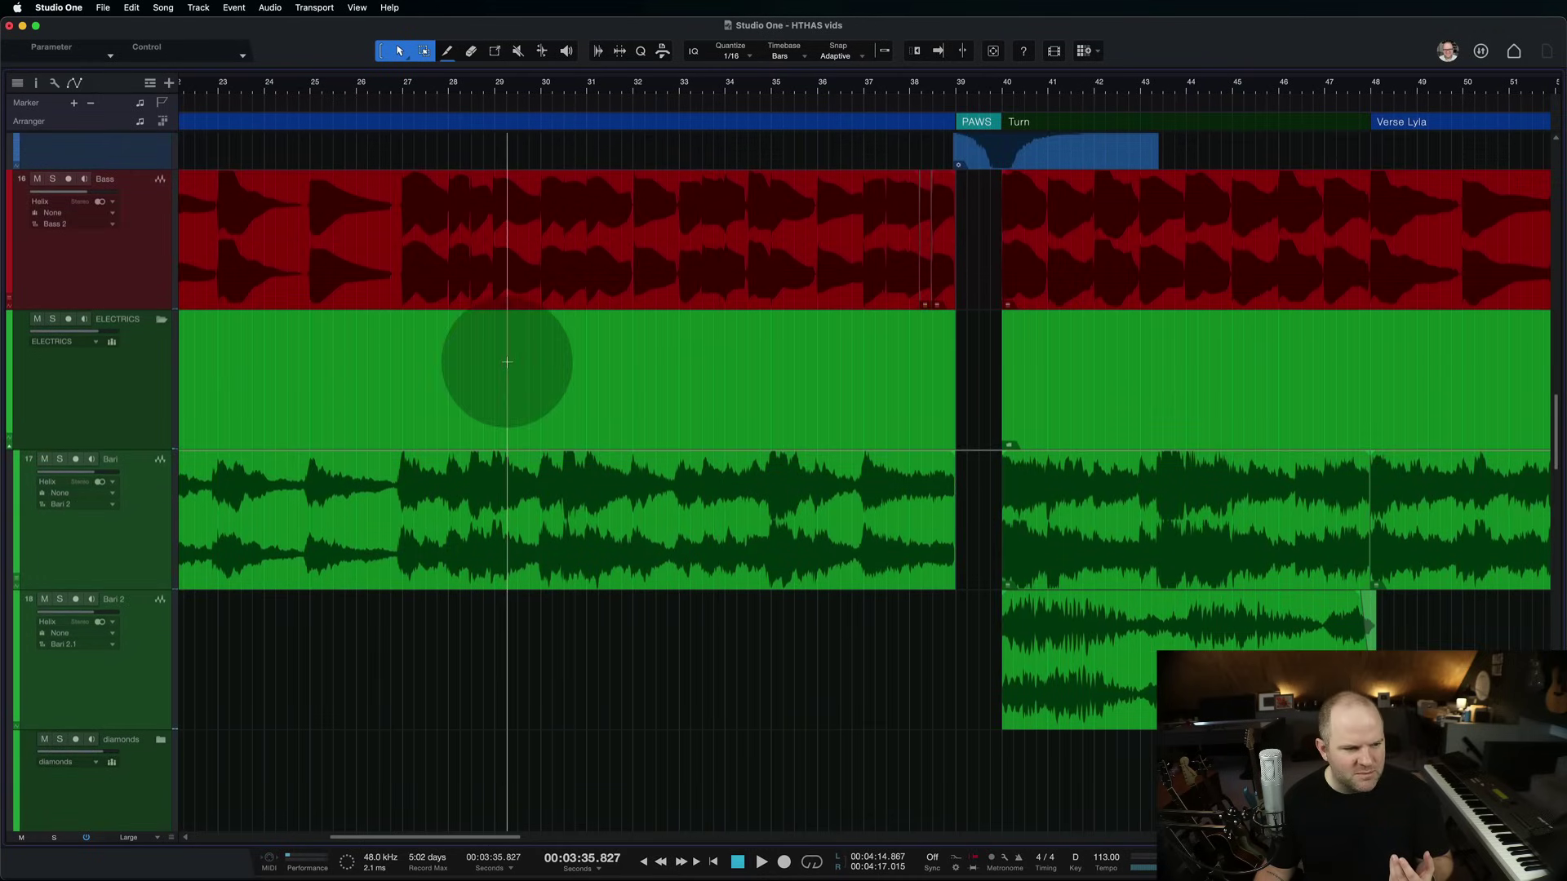
scroll(507, 362, down, 15)
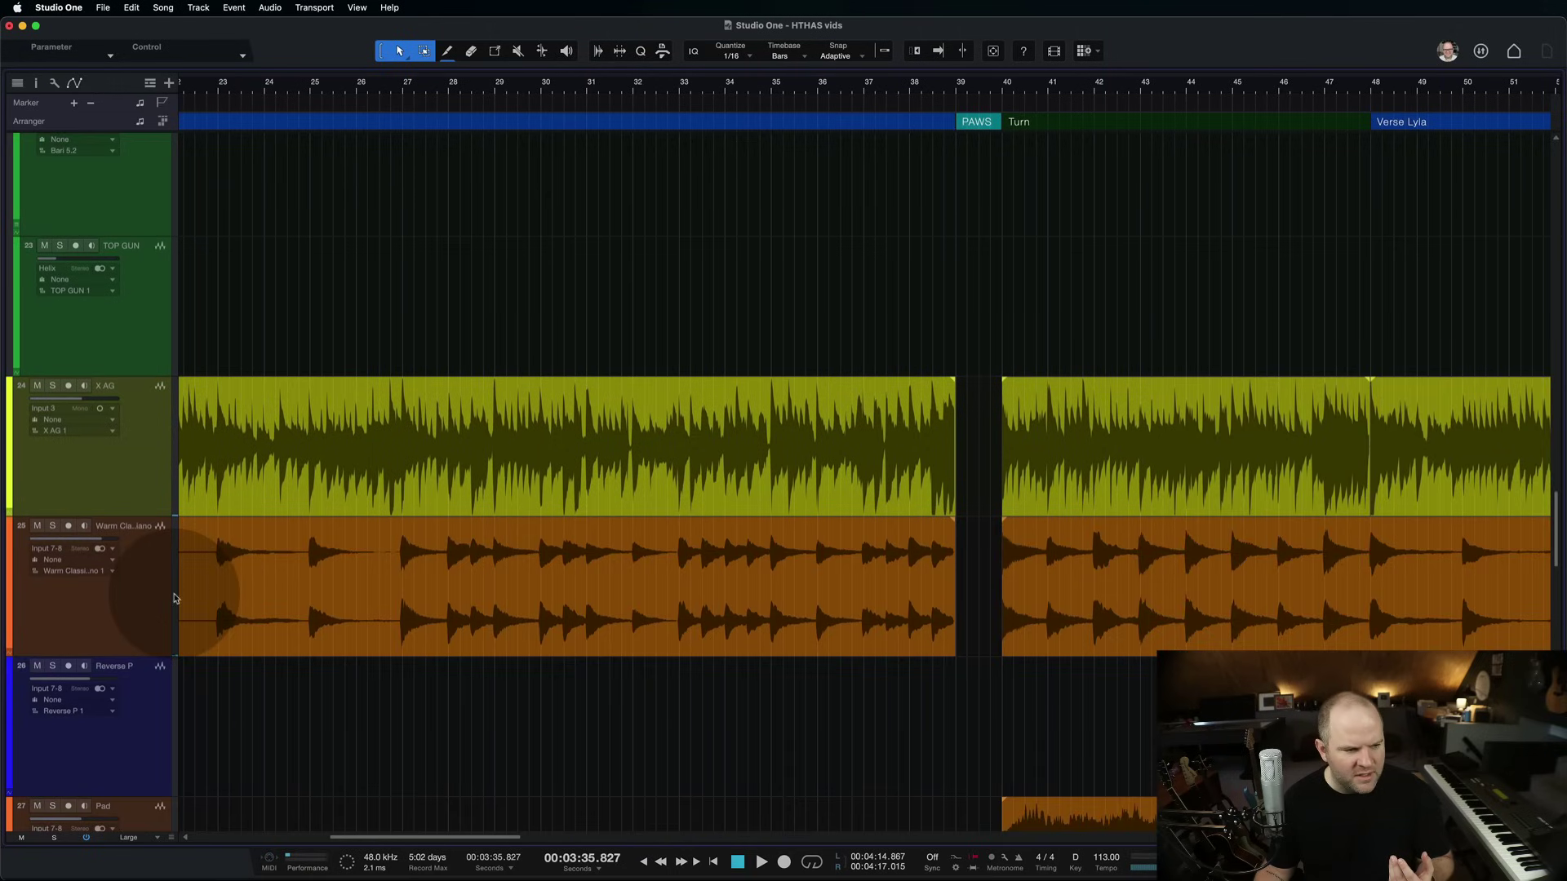
click(160, 596)
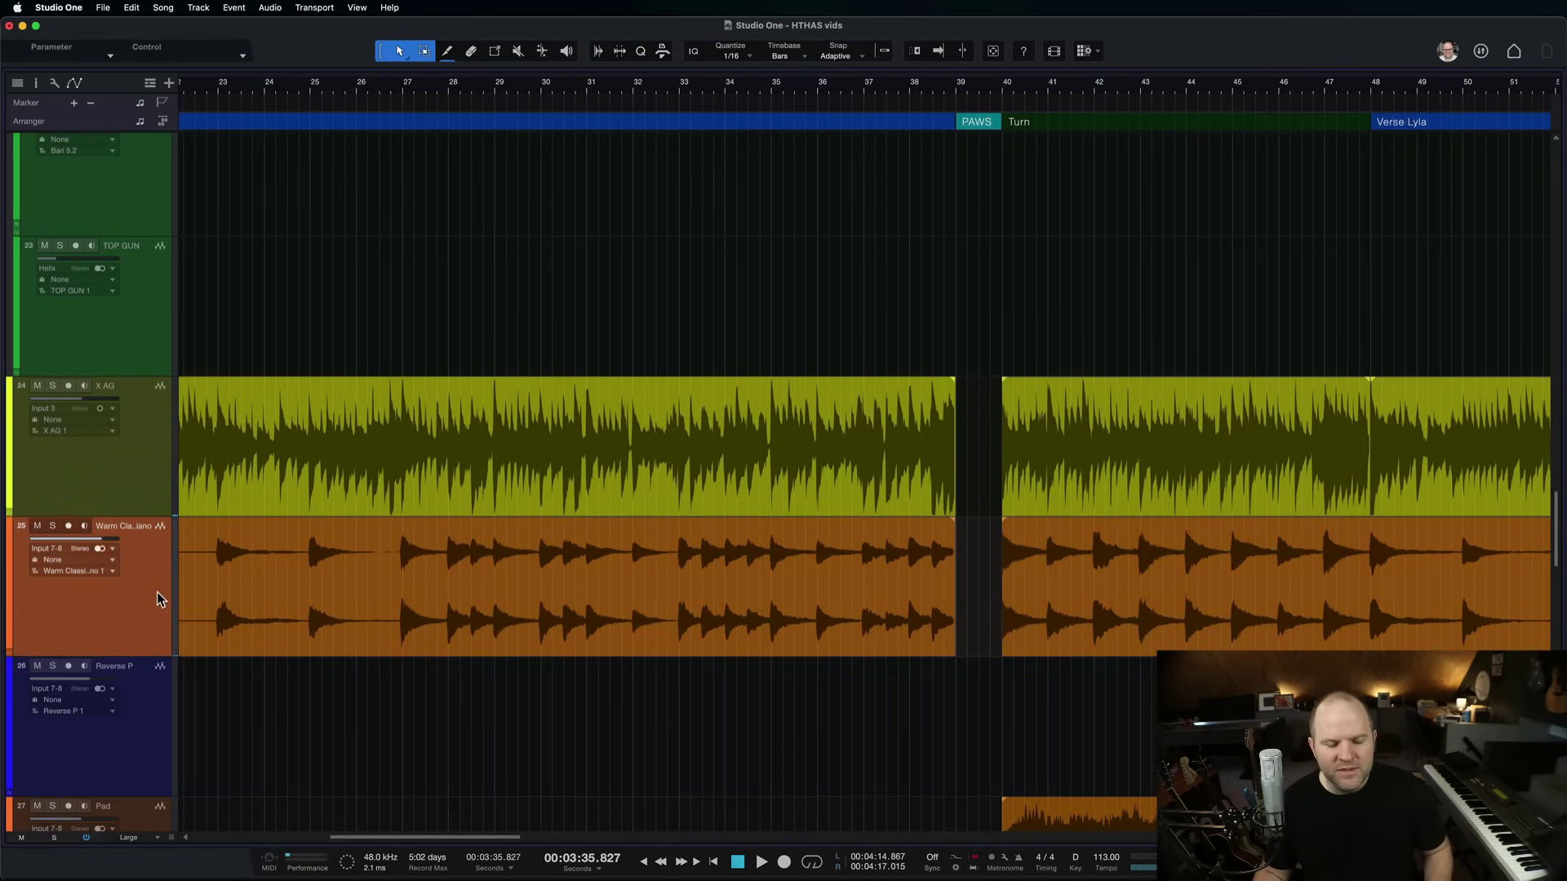
right_click(159, 596)
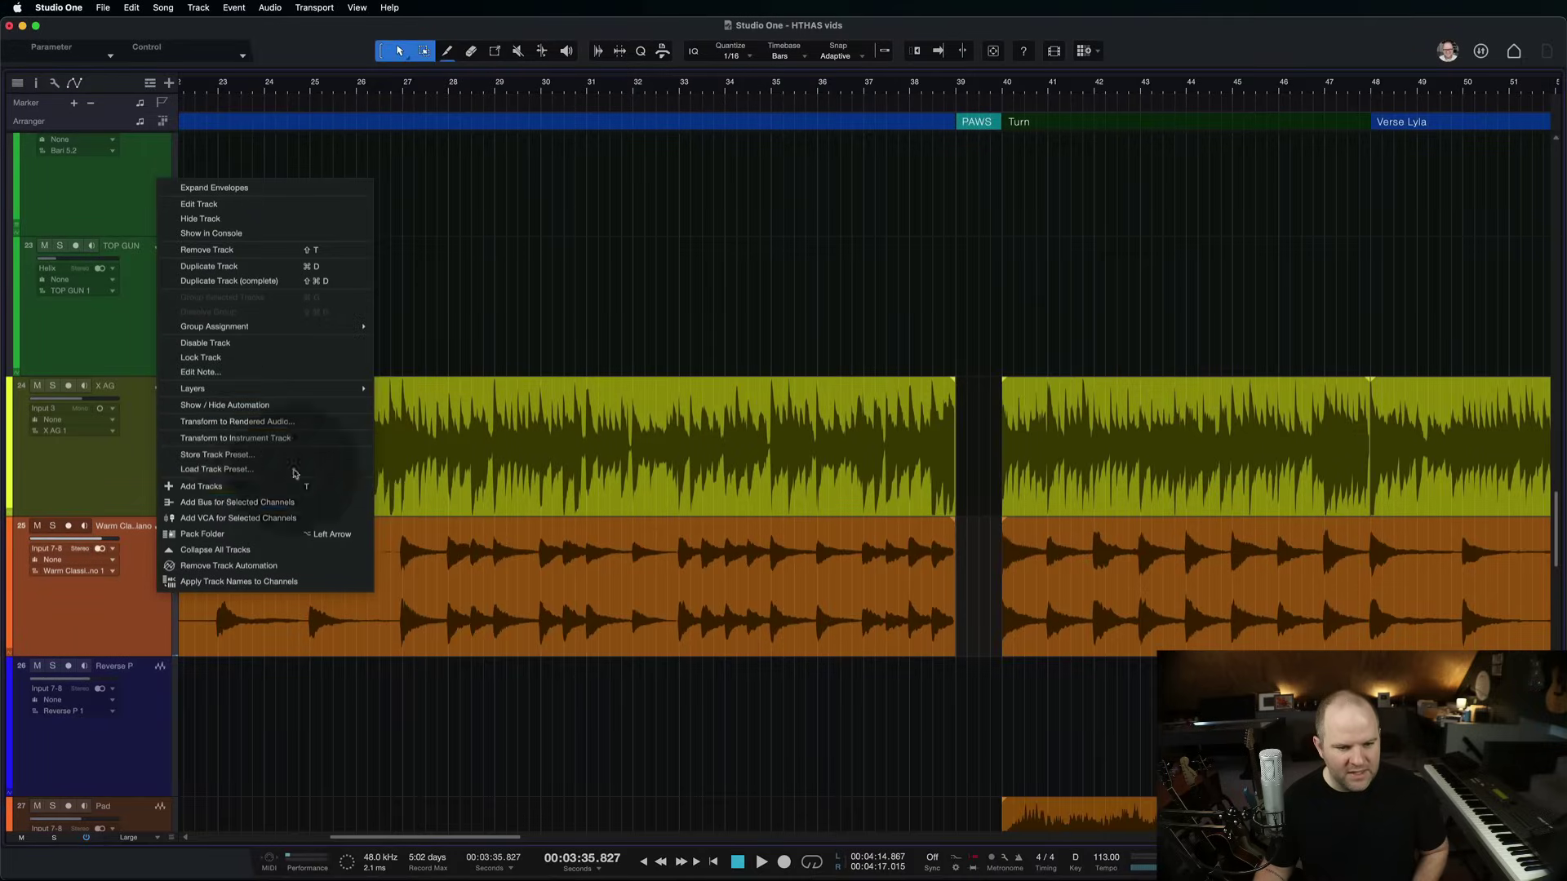
click(560, 614)
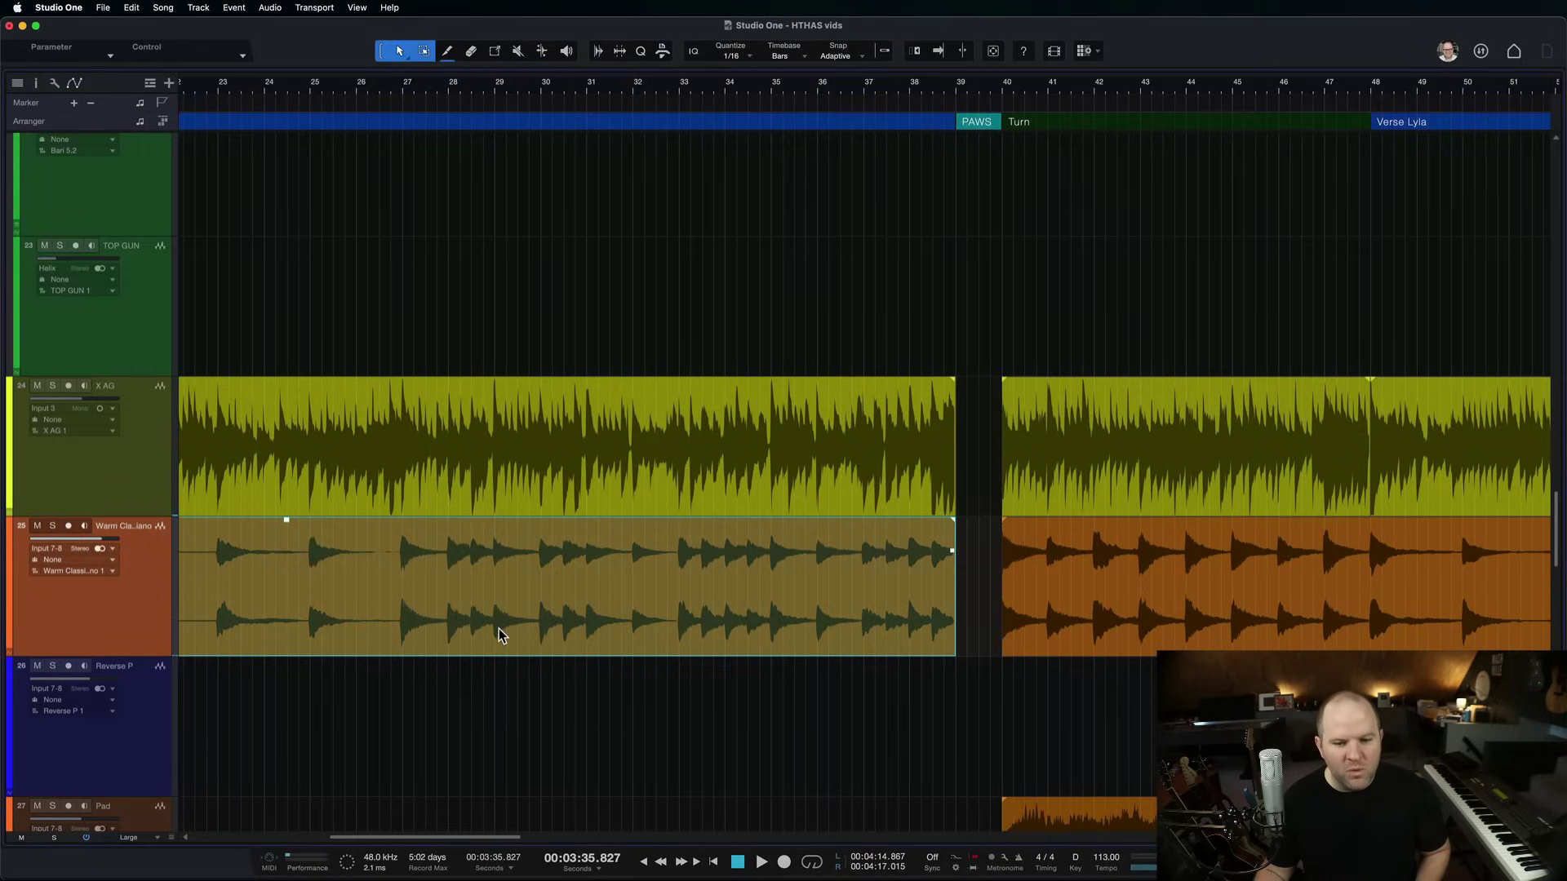
key(w)
key(w)
key(w)
scroll(498, 635, up, 5)
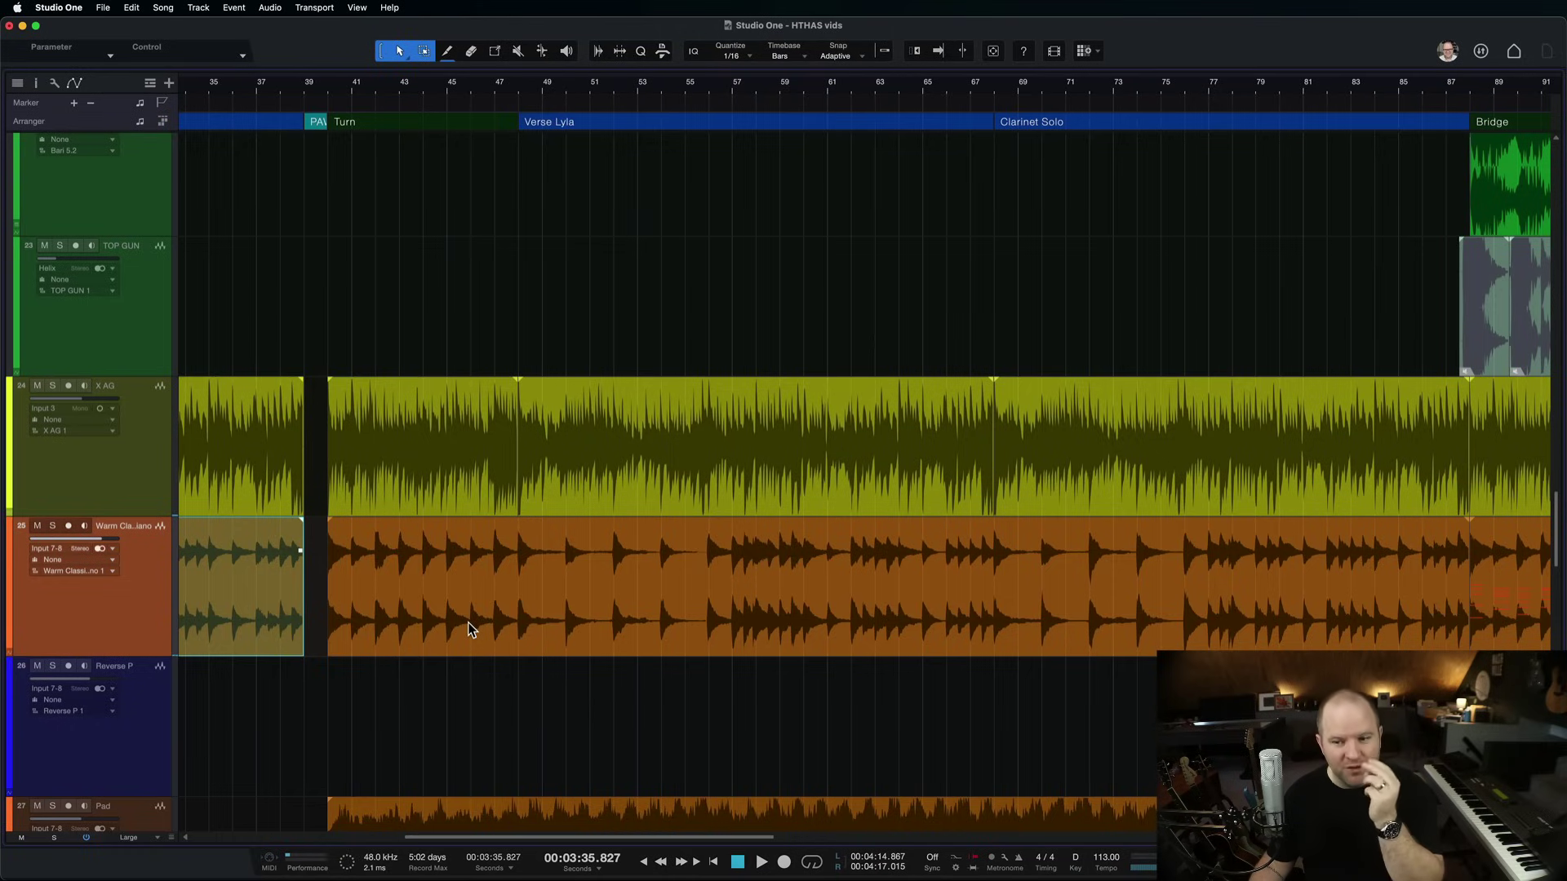
key(z)
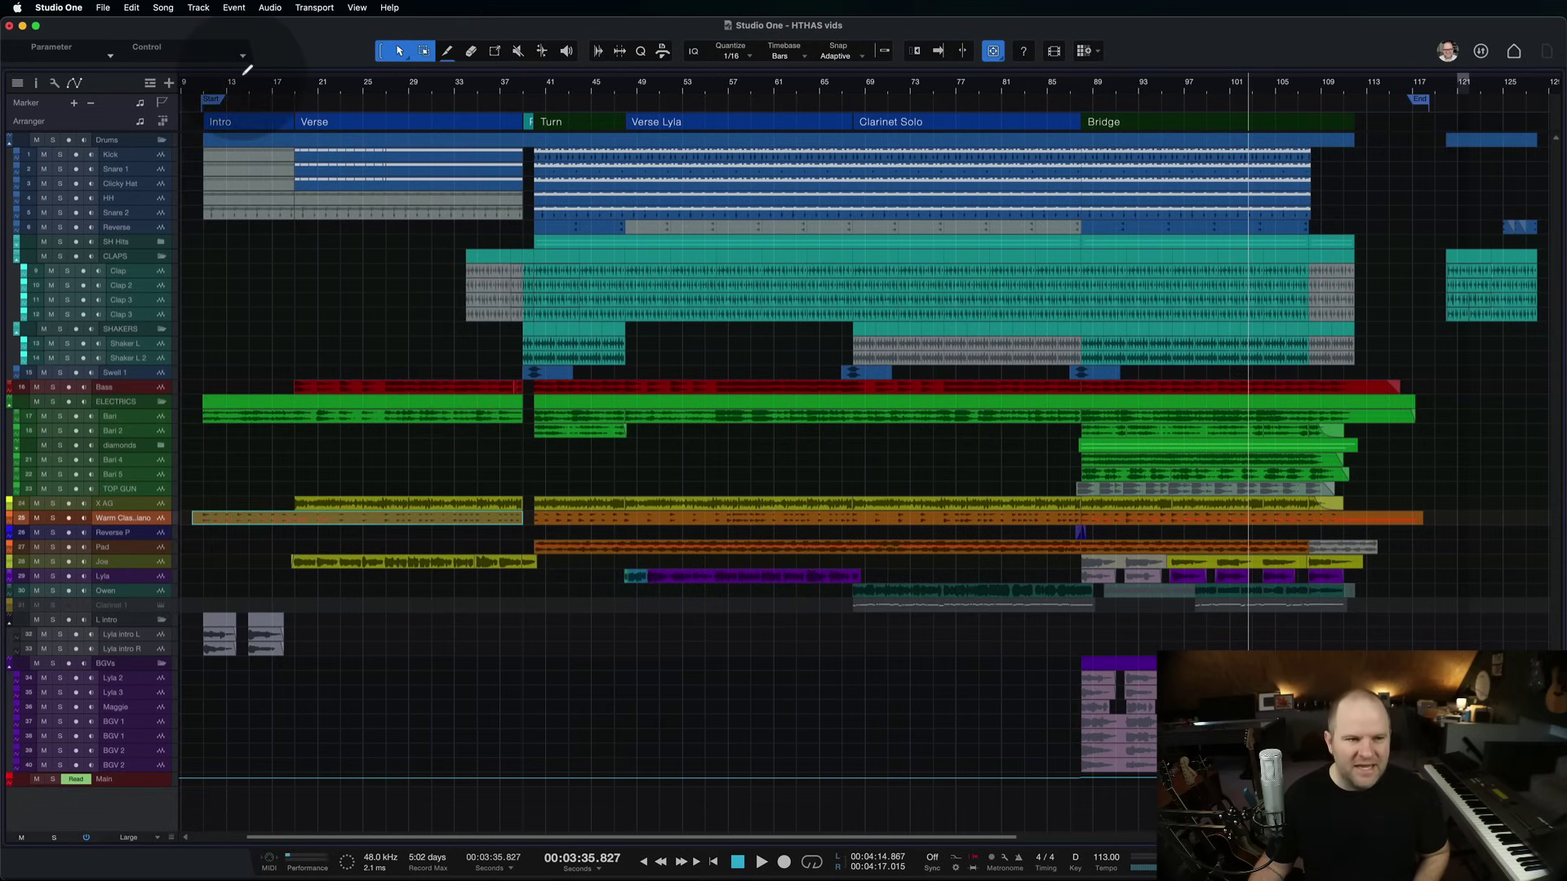
Step: Open Song > Export Stems with Tracks as the export source and review the track list
key(z)
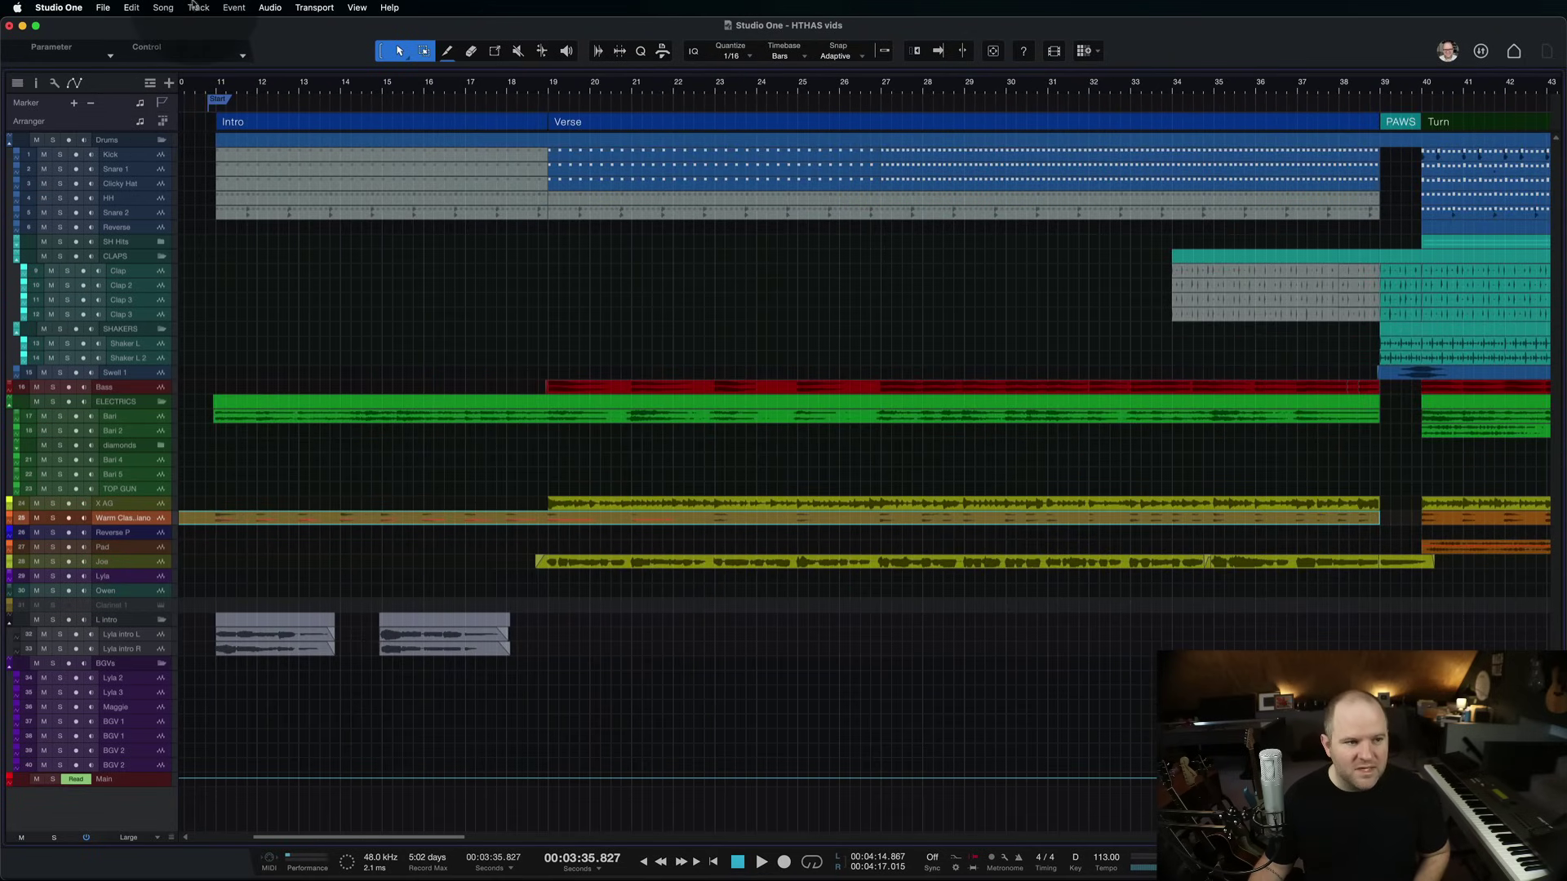
click(163, 7)
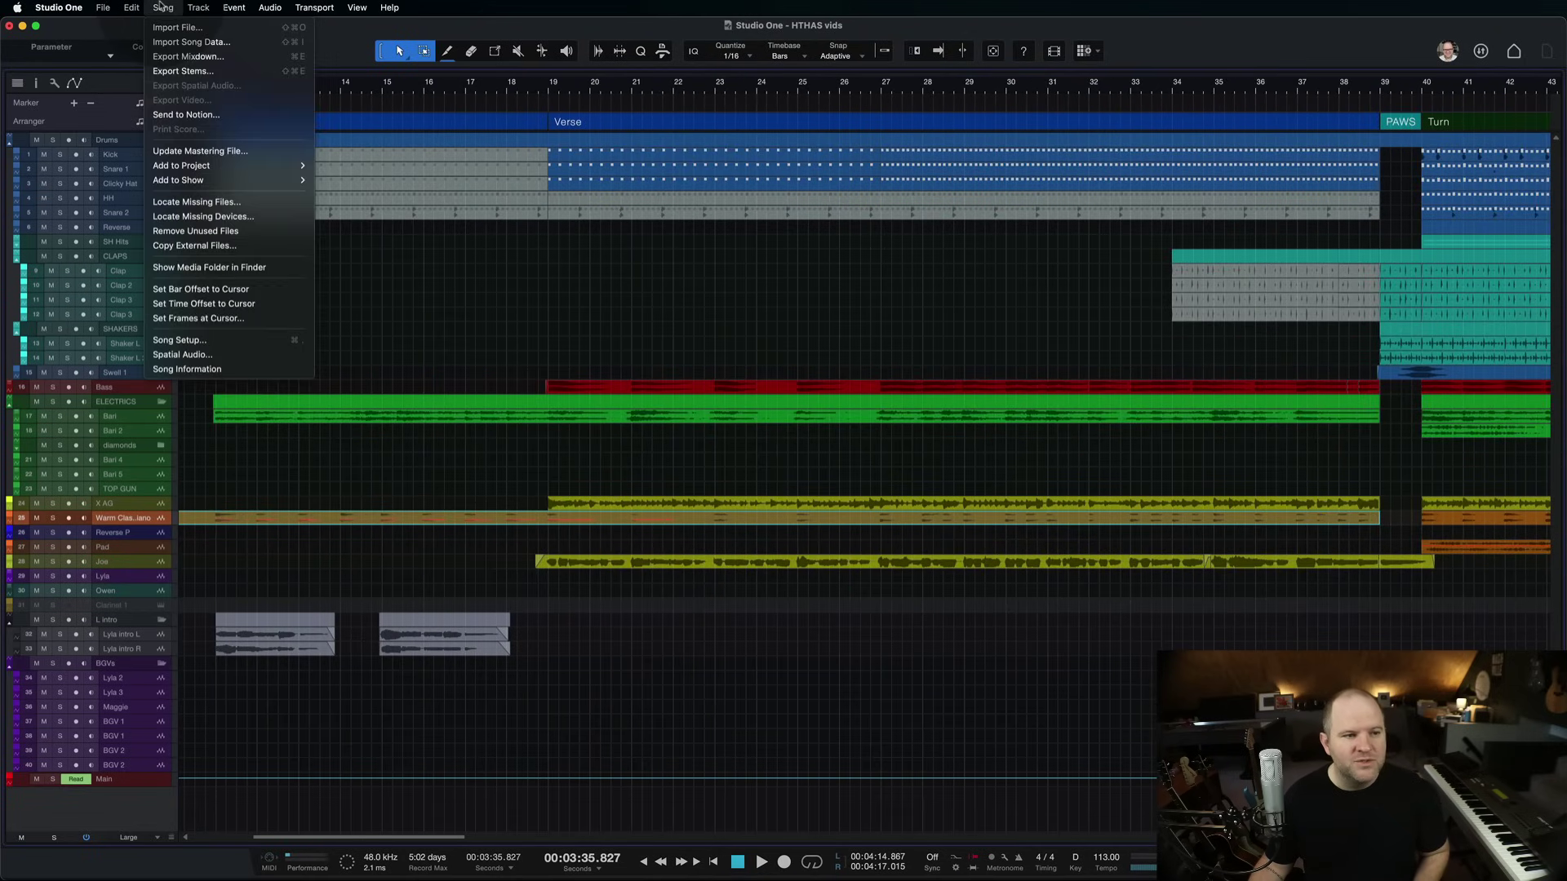
click(163, 71)
click(141, 115)
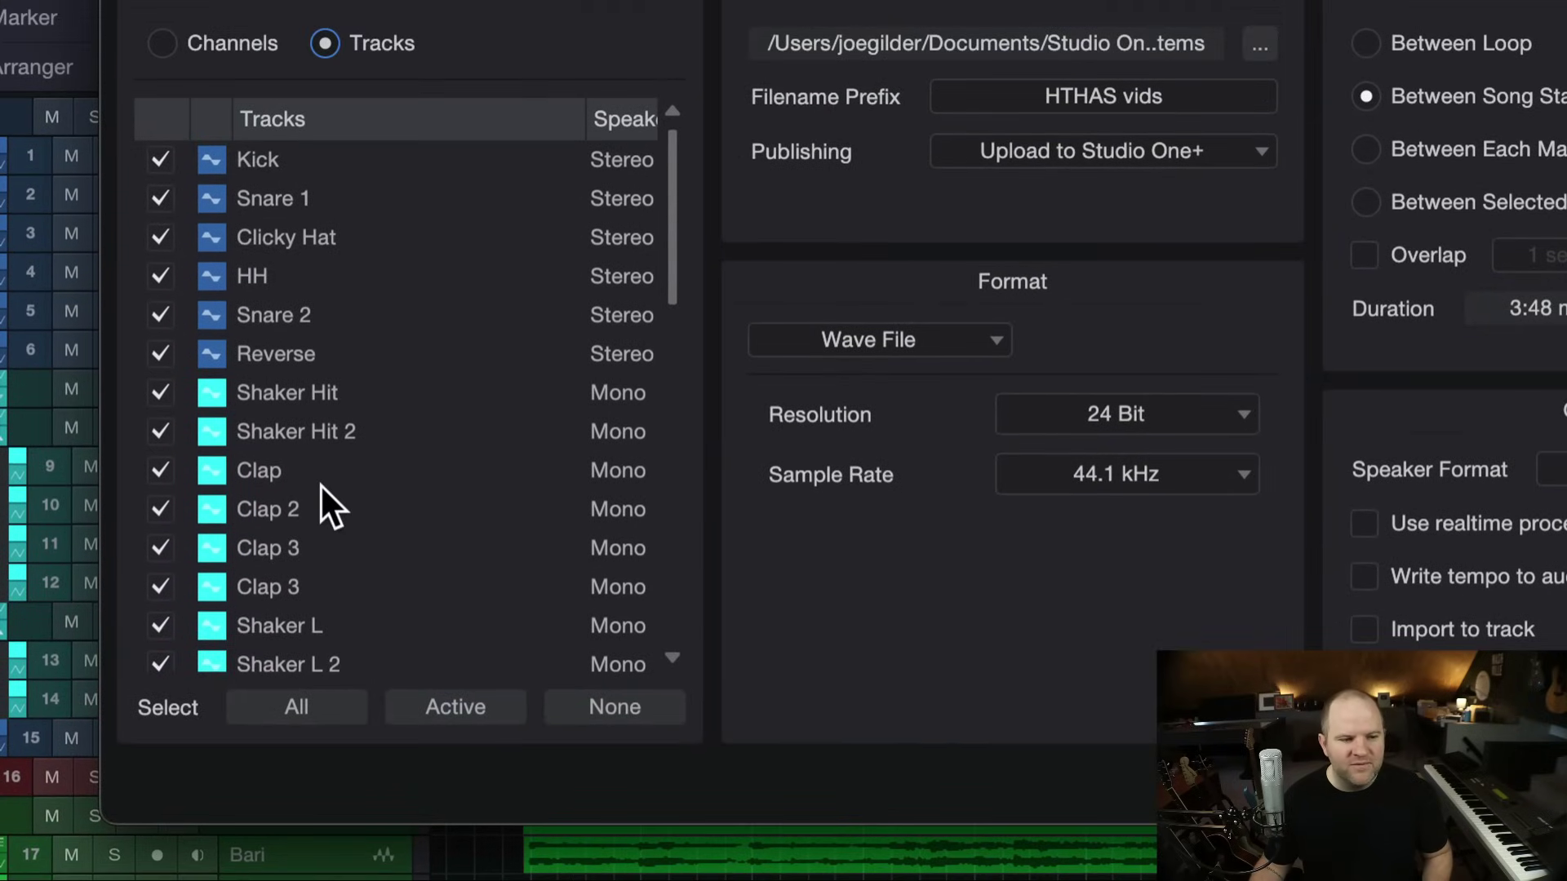
scroll(319, 413, down, 10)
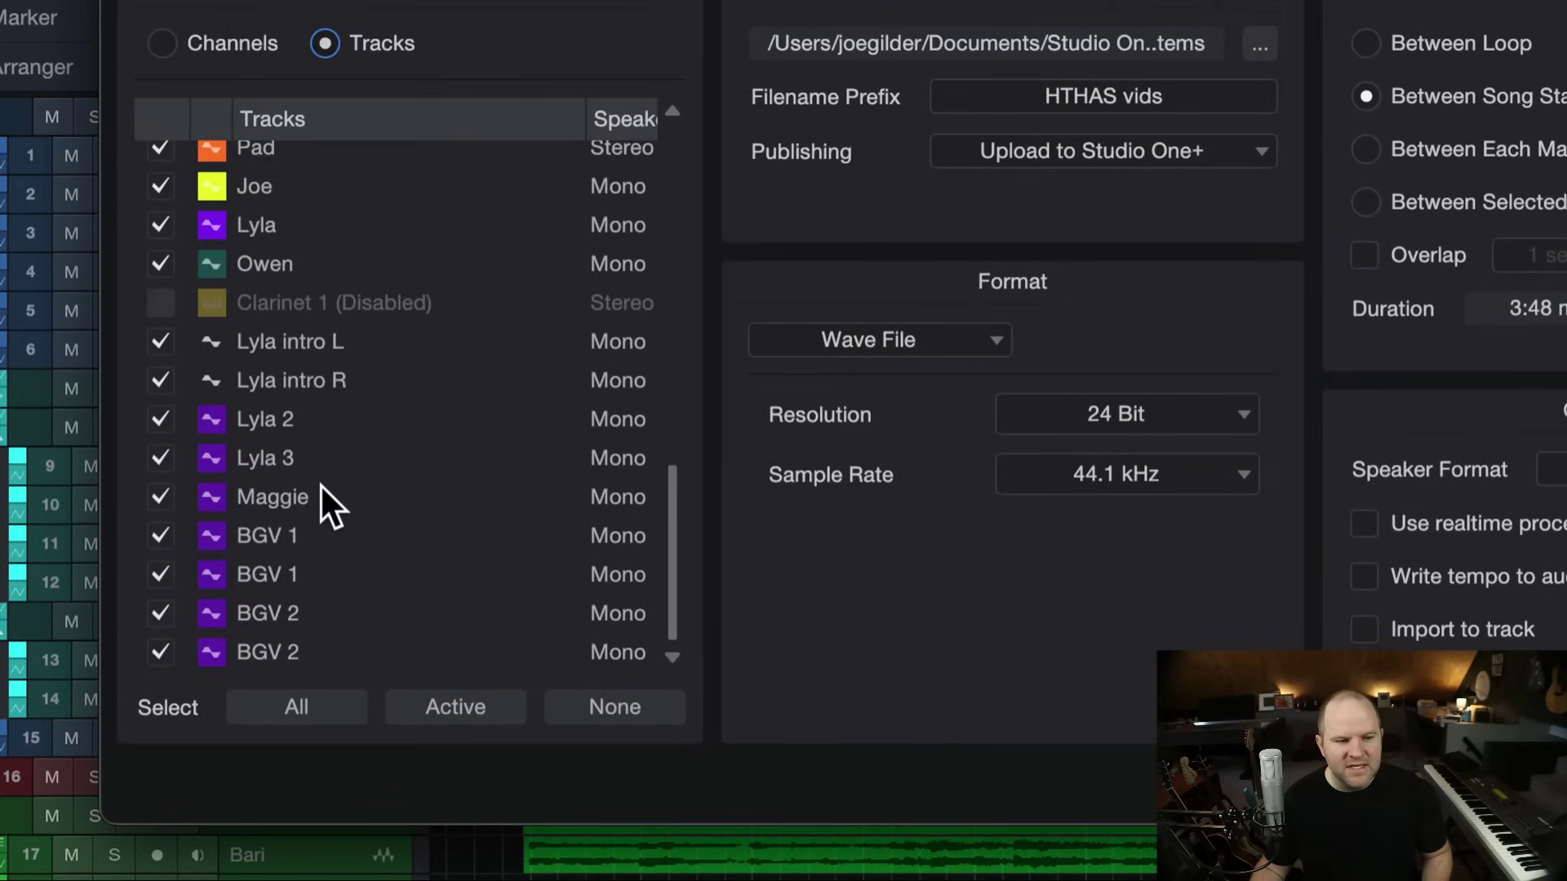
scroll(320, 418, up, 10)
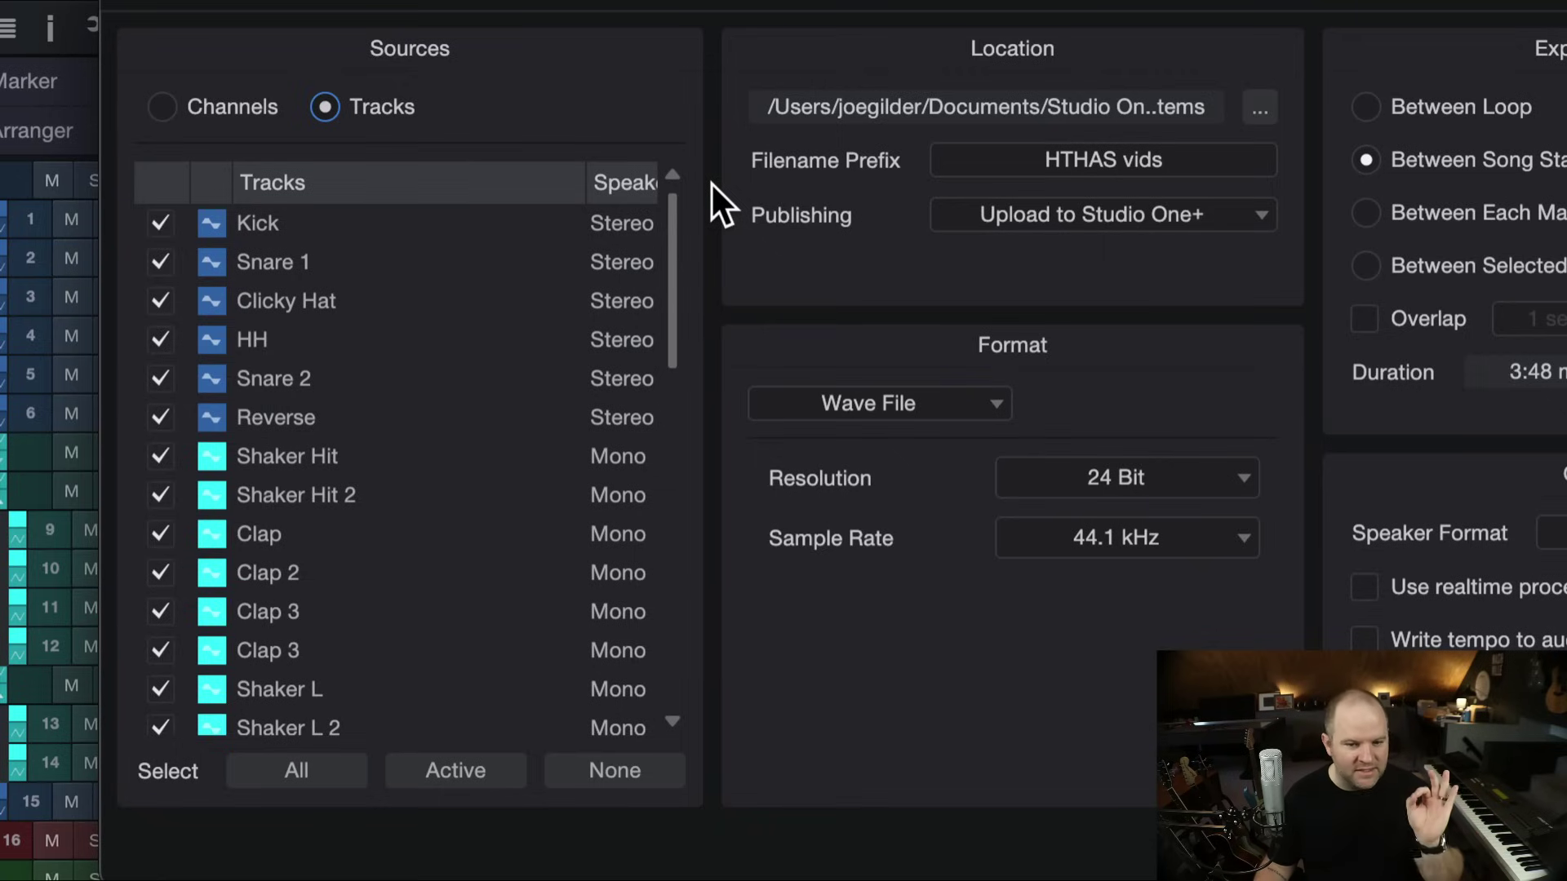
Step: Clear the 'HTHAS vids' text from the stem filename prefix
click(1098, 151)
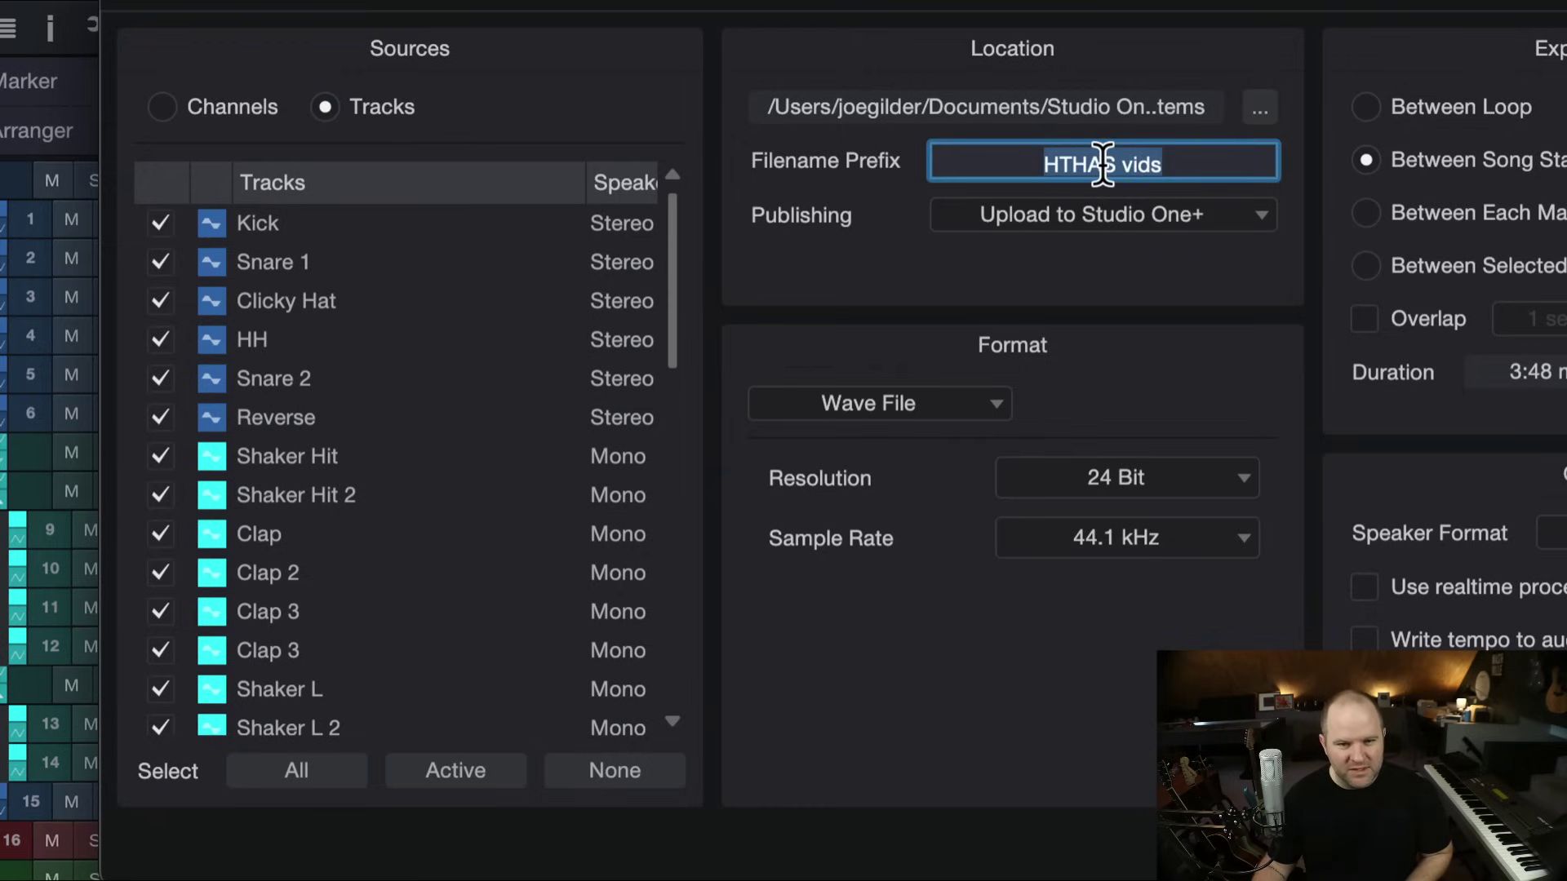
double_click(1102, 164)
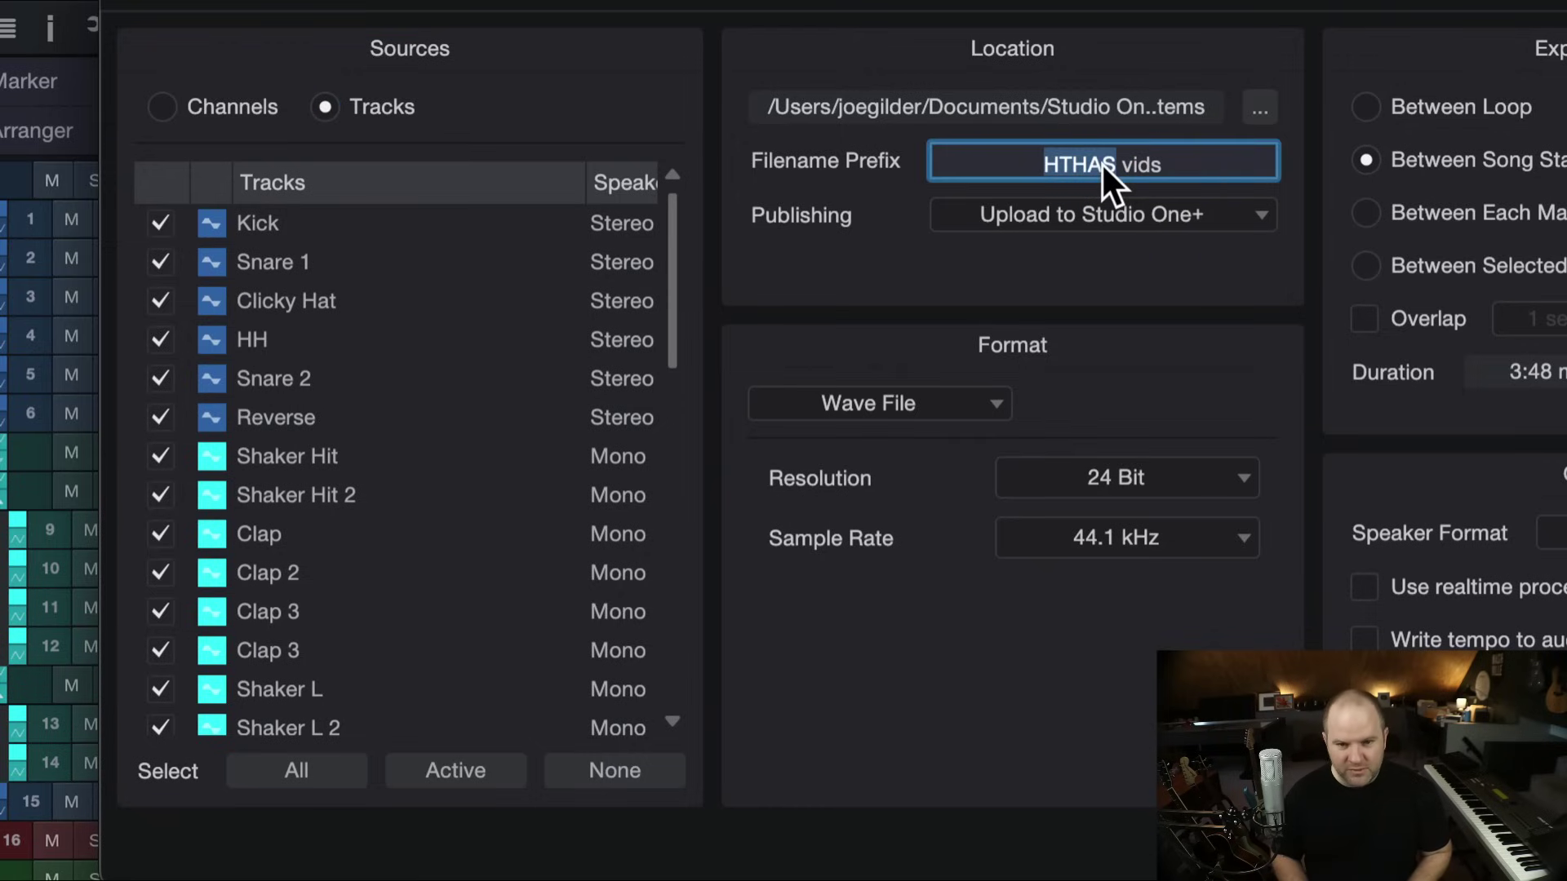
key(super+a)
key(BackSpace)
Step: Set Publishing to Do not publish and check the ticked tracks
click(1107, 202)
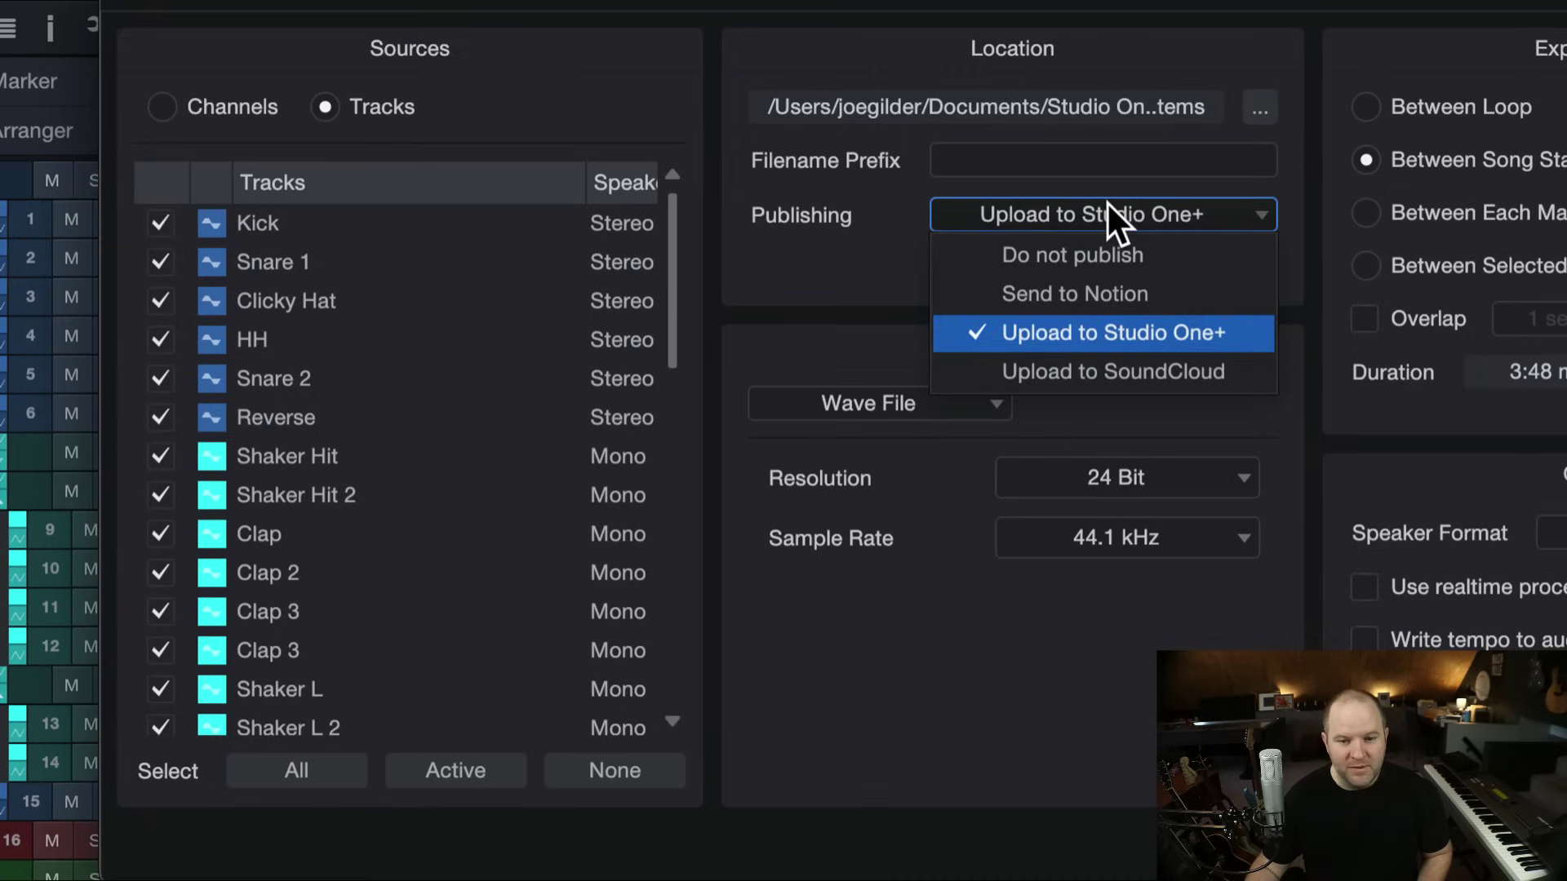
click(1102, 251)
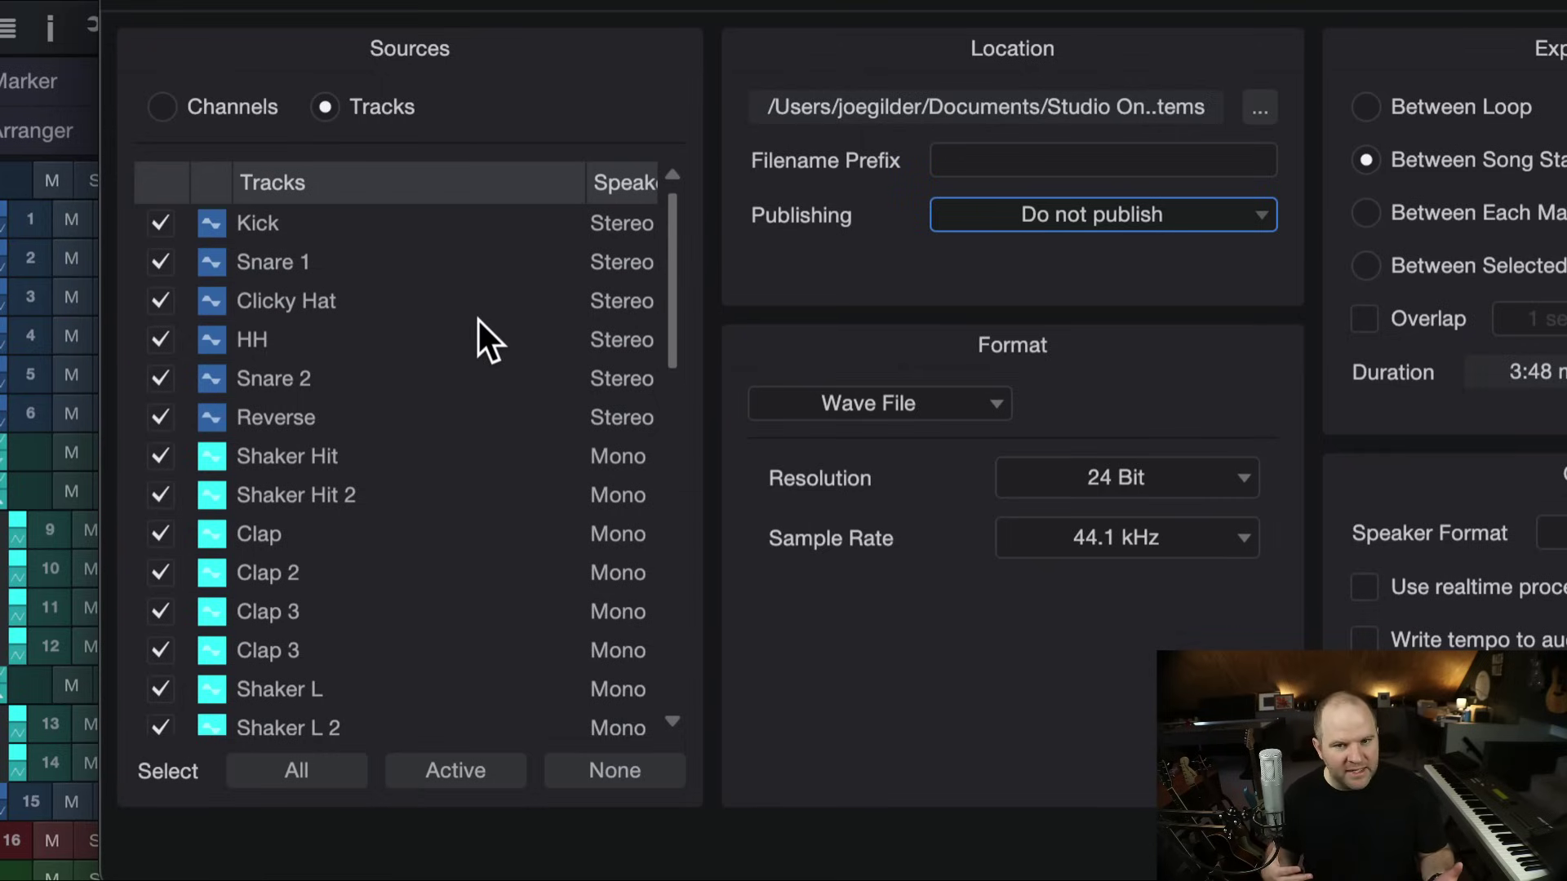
scroll(277, 511, down, 3)
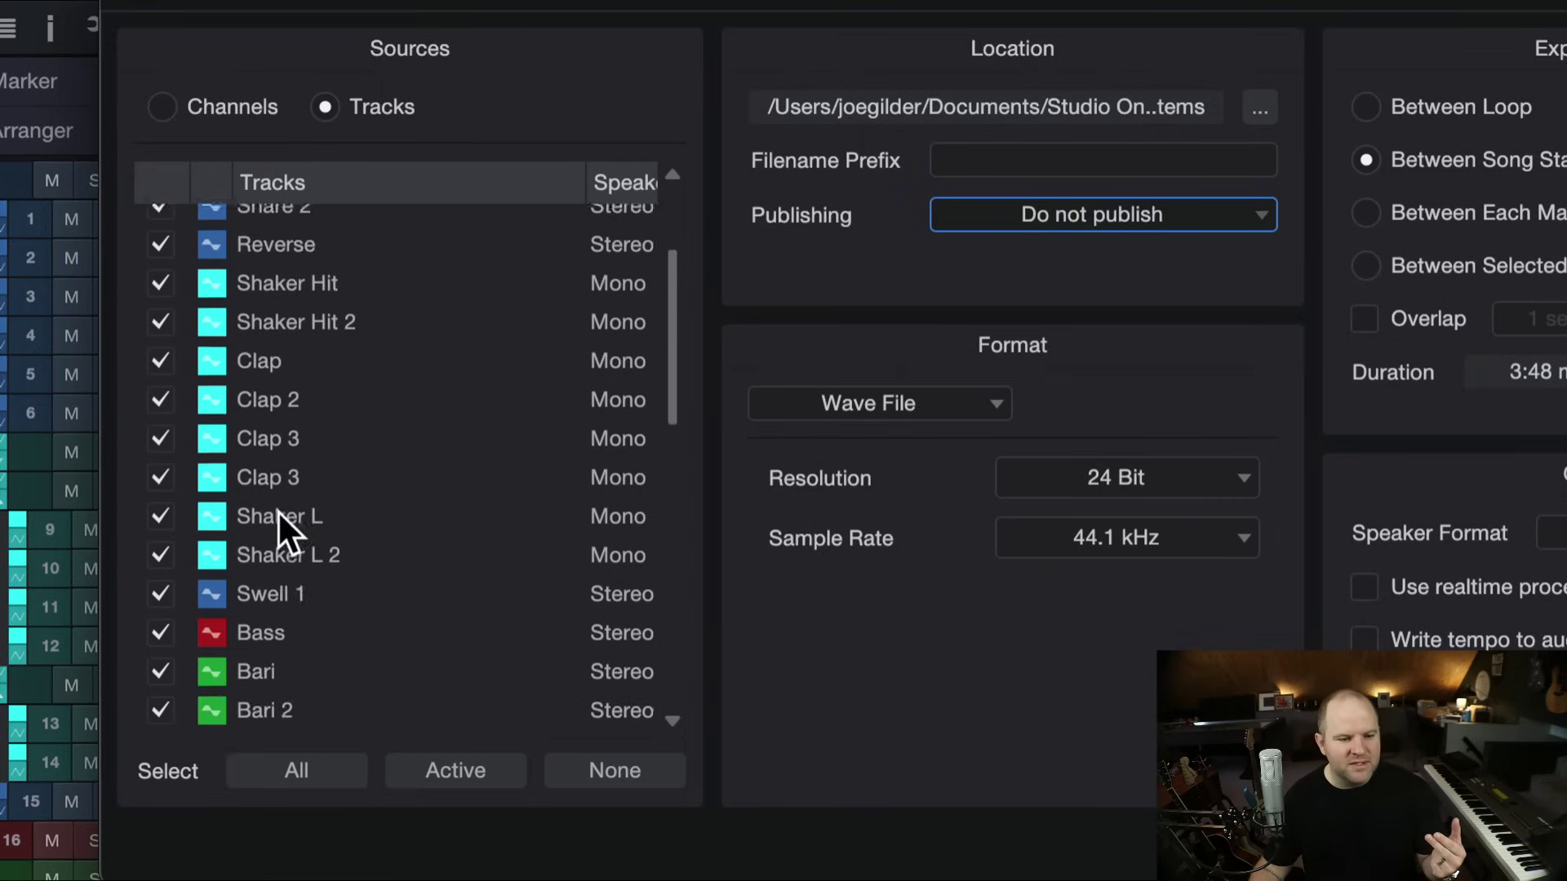
scroll(277, 511, down, 10)
scroll(277, 510, up, 3)
scroll(277, 511, down, 3)
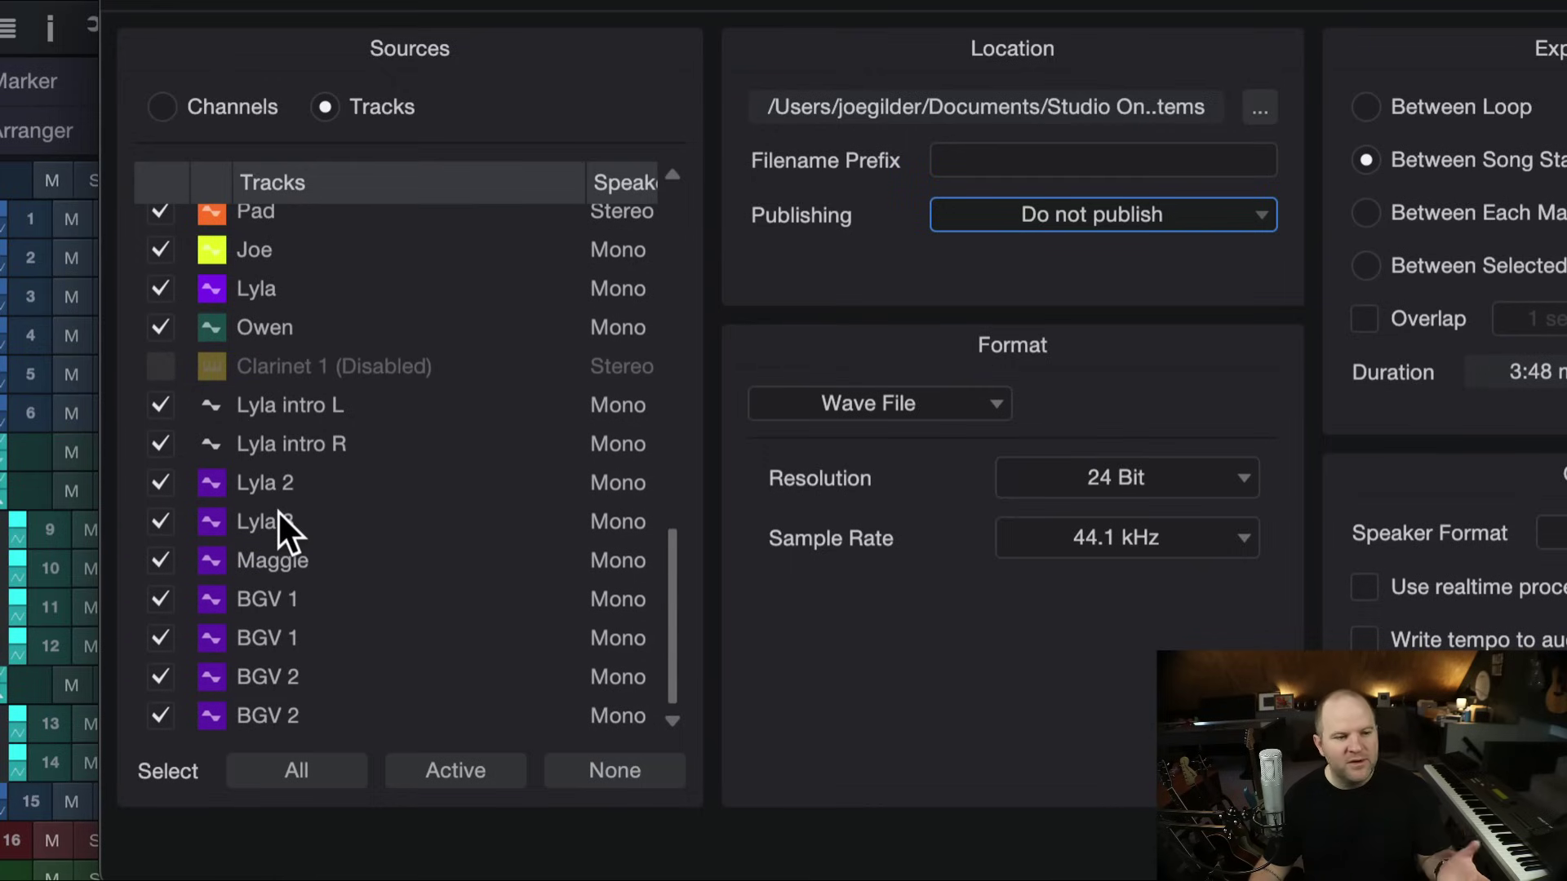
scroll(278, 511, up, 10)
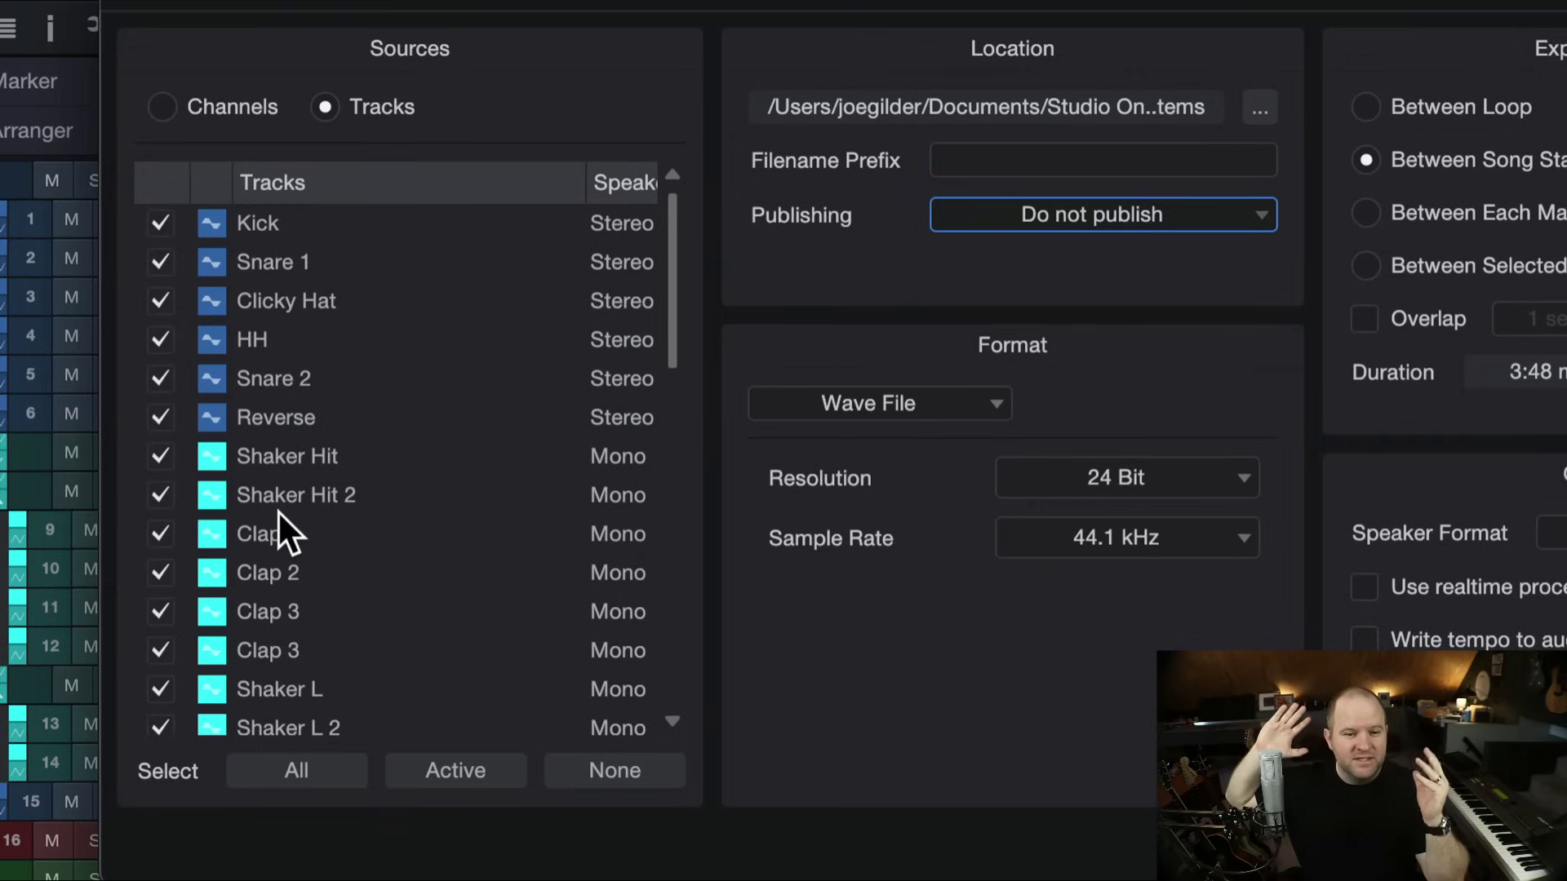
click(816, 403)
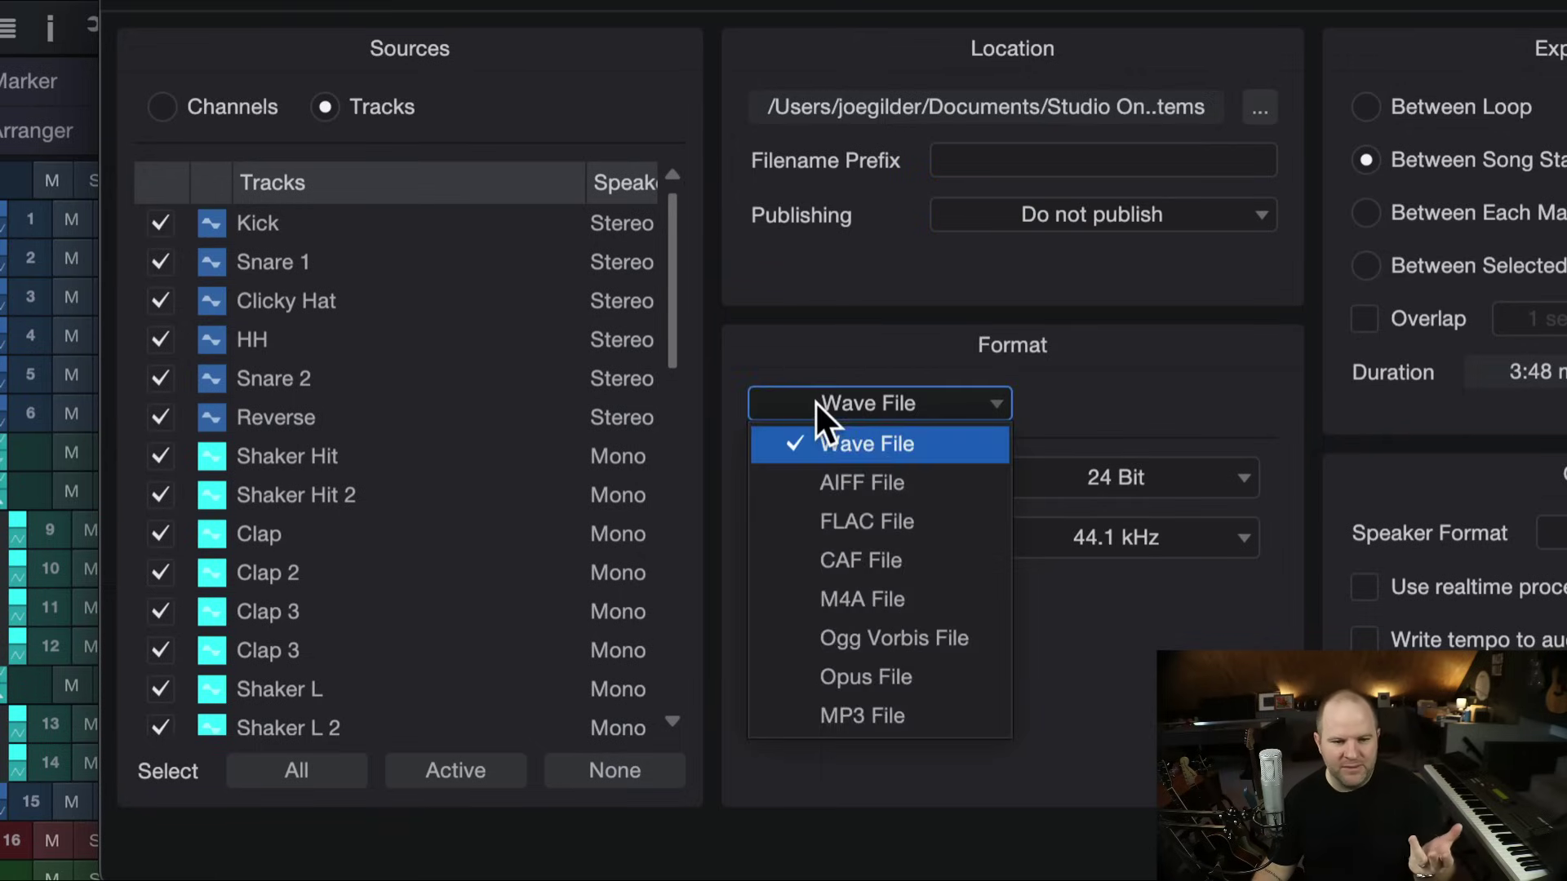
click(866, 444)
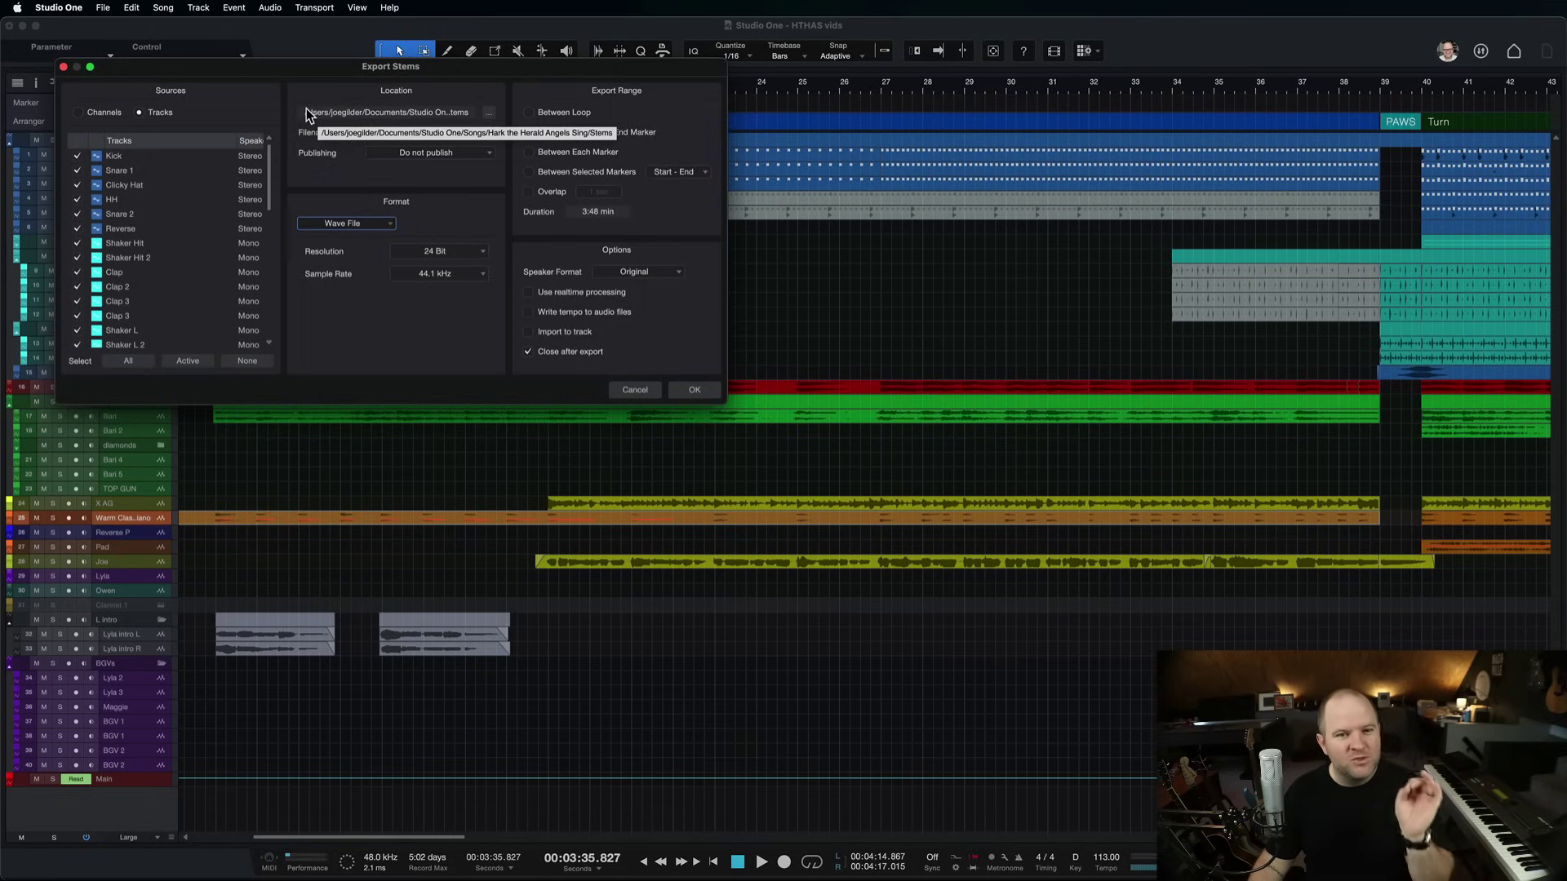
Step: Drag the Export Stems dialog down and to the right
drag(319, 68, 346, 145)
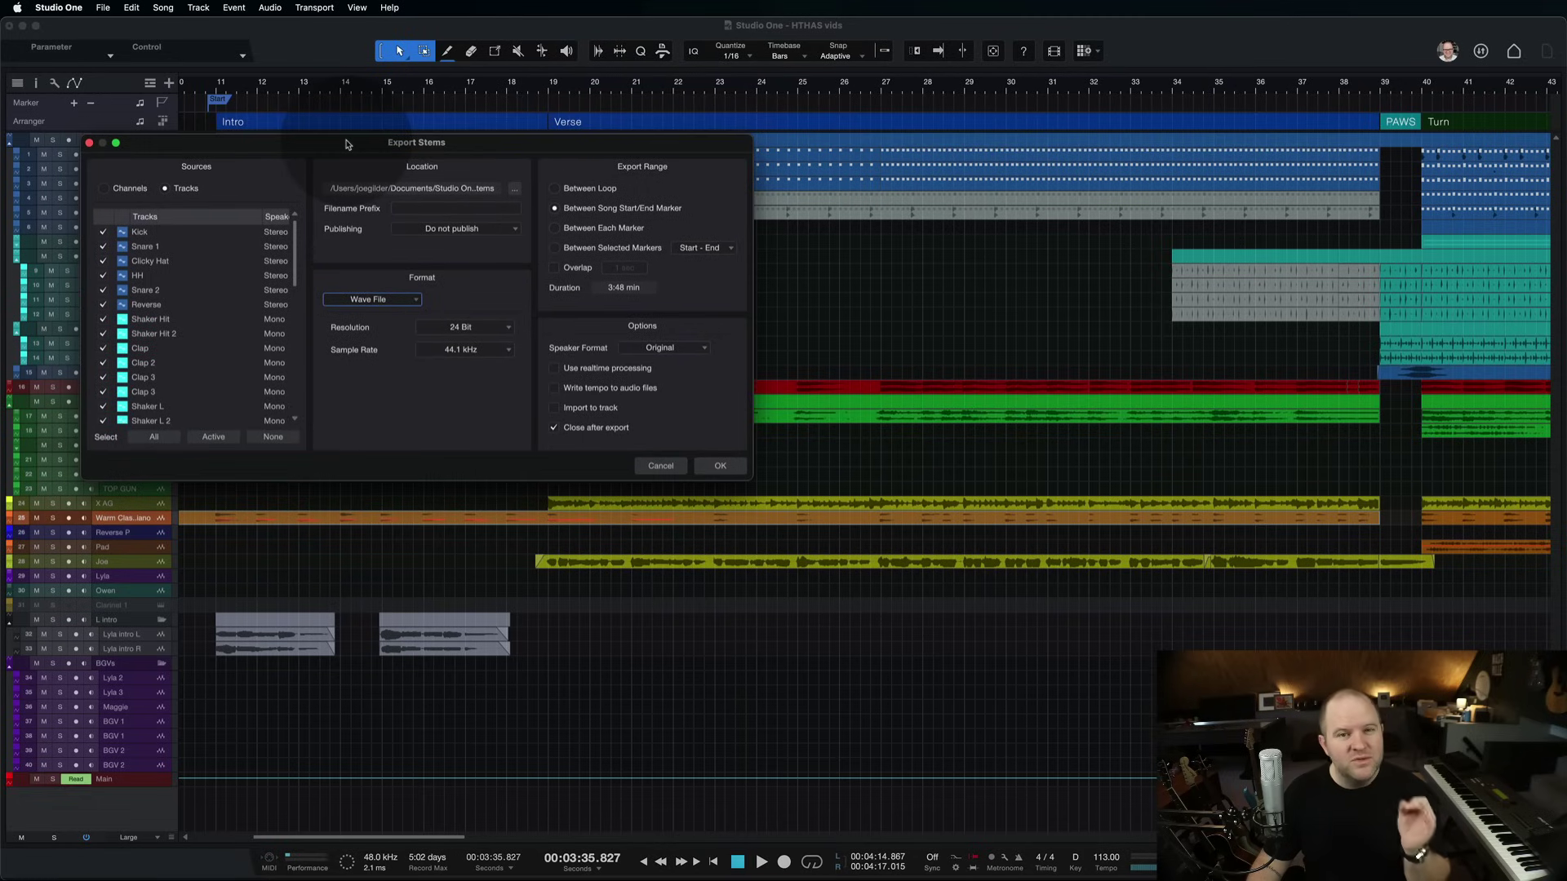